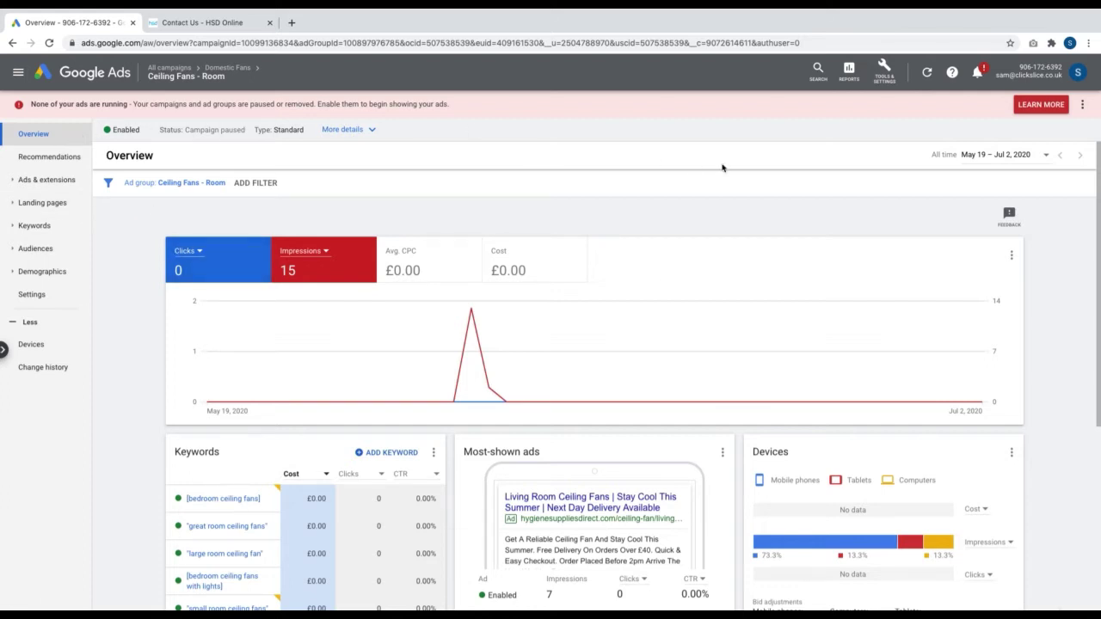
Go to Tools & Settings > Measurement > Conversions to see the conversion actions list
left_click(885, 86)
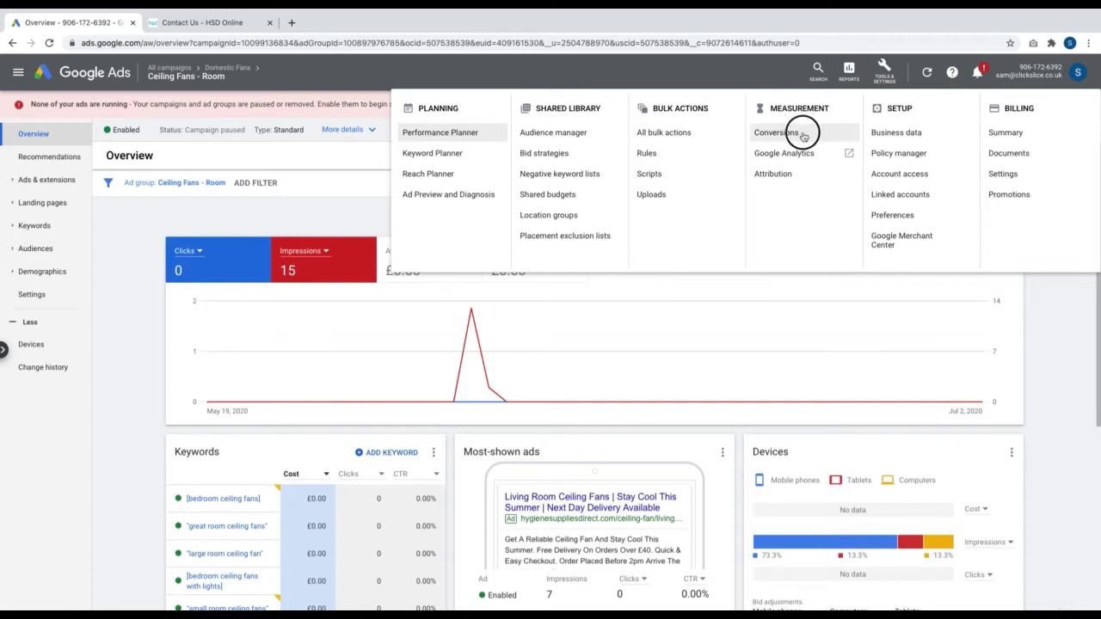
left_click(803, 135)
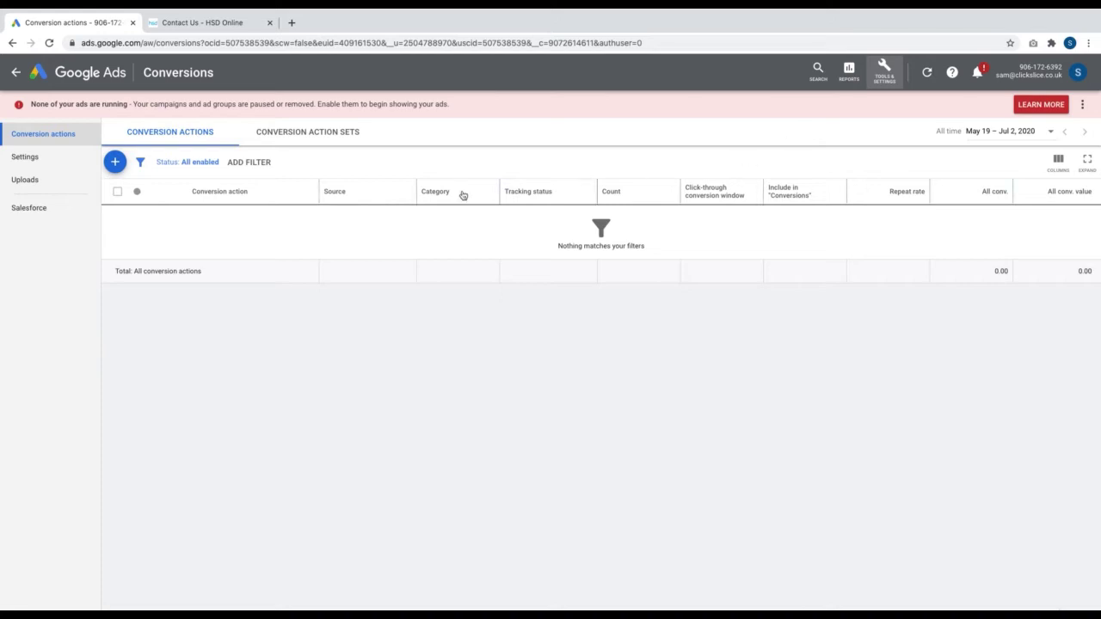
Start a new conversion action with the + button on the Conversion actions page
left_click(114, 162)
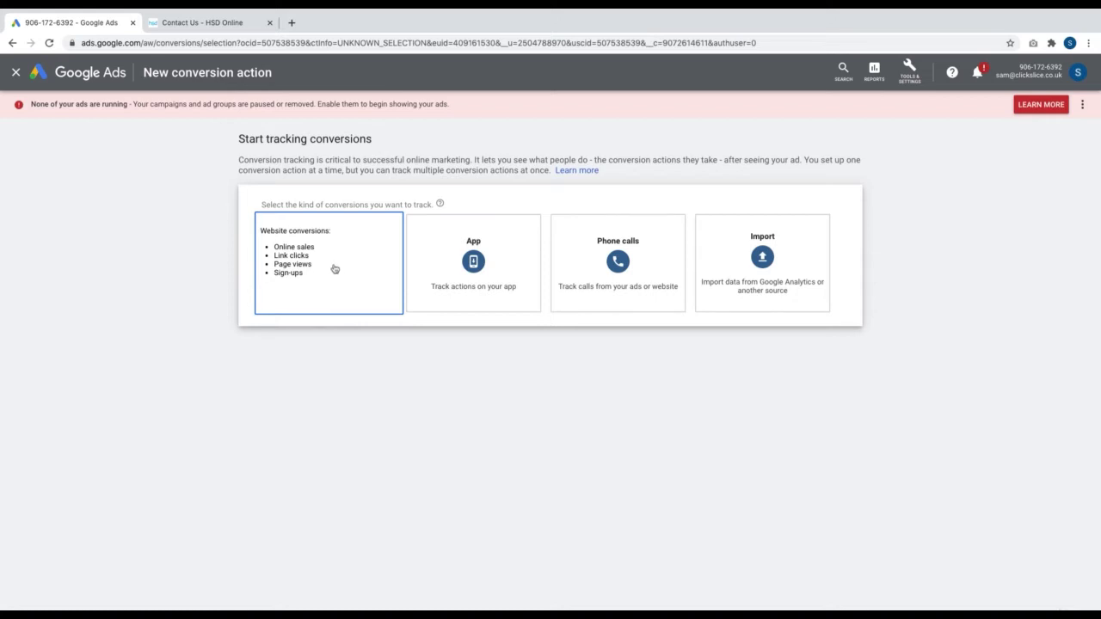
Choose Website conversions and set the category to Submit lead form
left_click(330, 265)
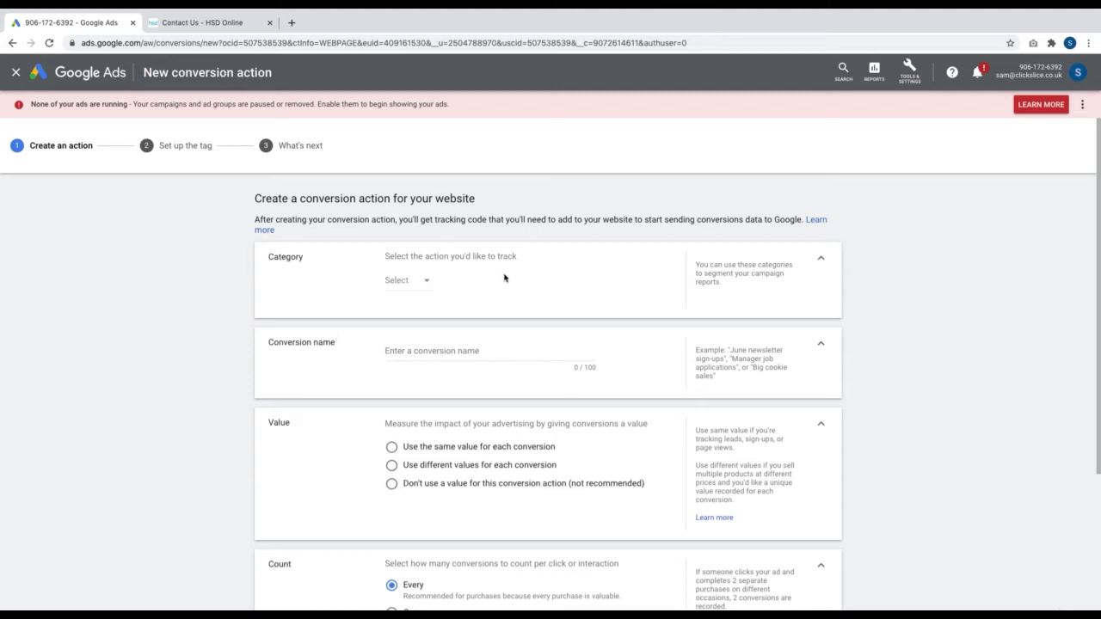
left_click(410, 284)
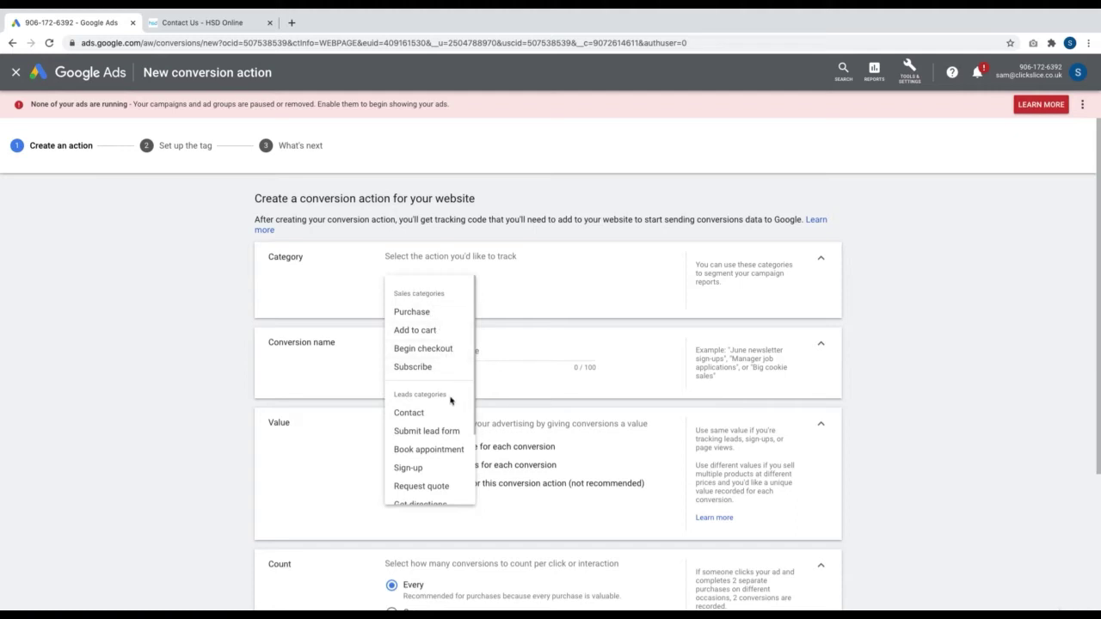
scroll(451, 401, "down", 2)
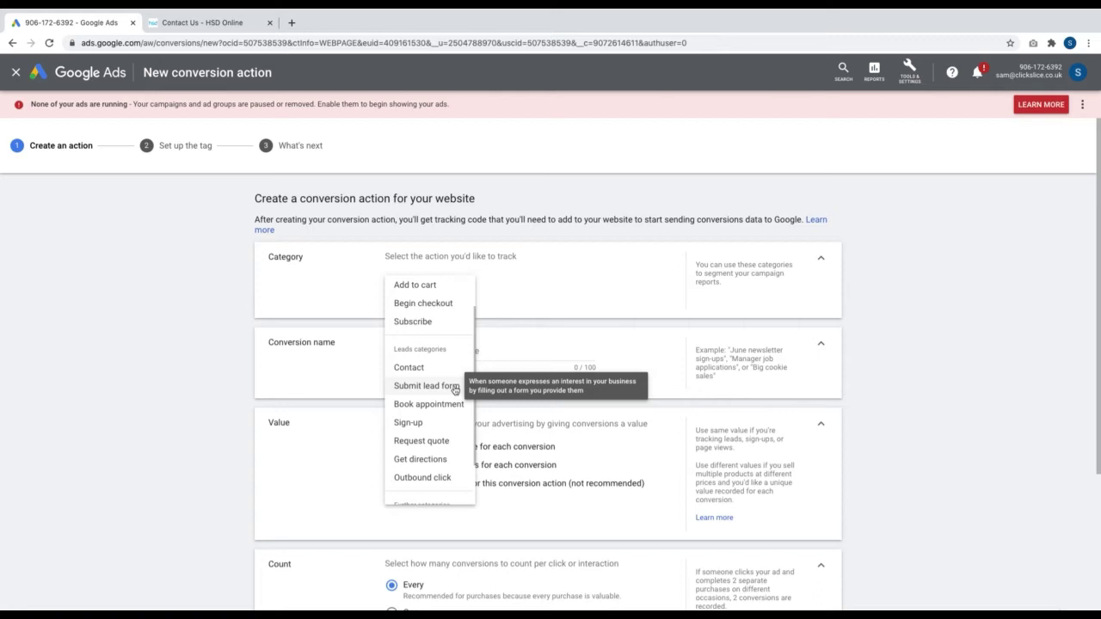
left_click(455, 387)
scroll(460, 418, "down", 2)
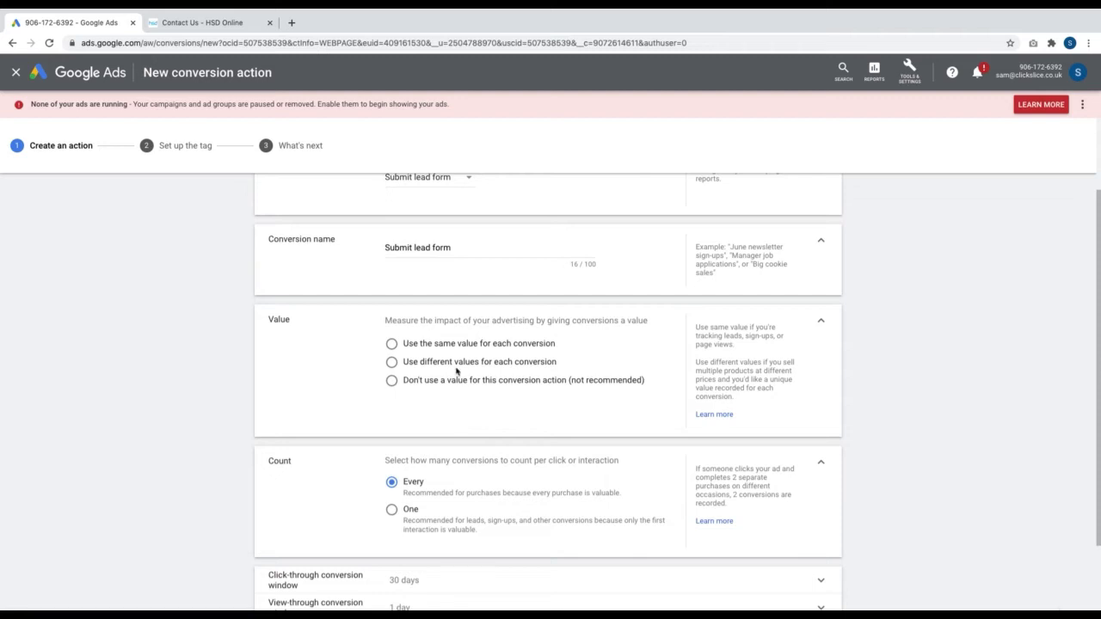
Try a same value of 100 US Dollars and then different values, finally choosing no value
left_click(442, 347)
left_click(472, 388)
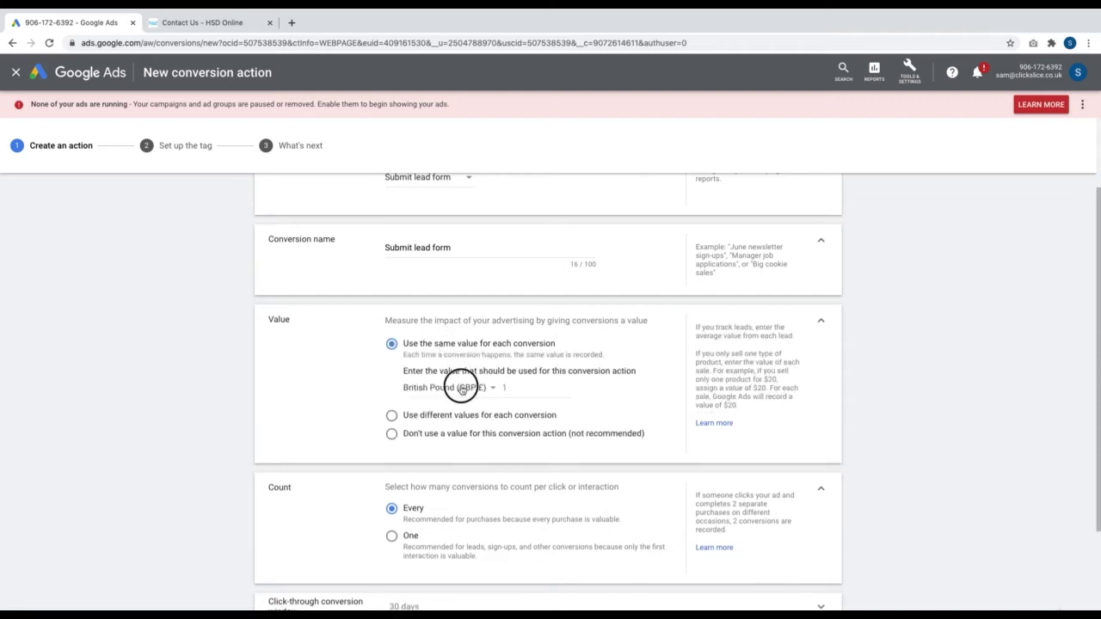
scroll(462, 539, "down", 10)
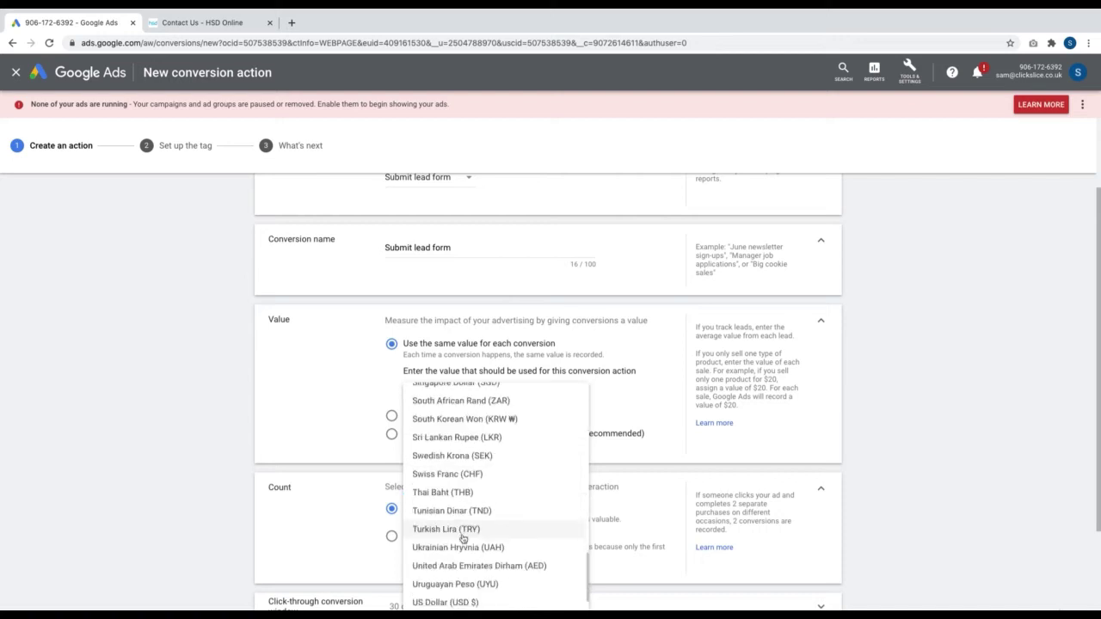
scroll(463, 539, "down", 3)
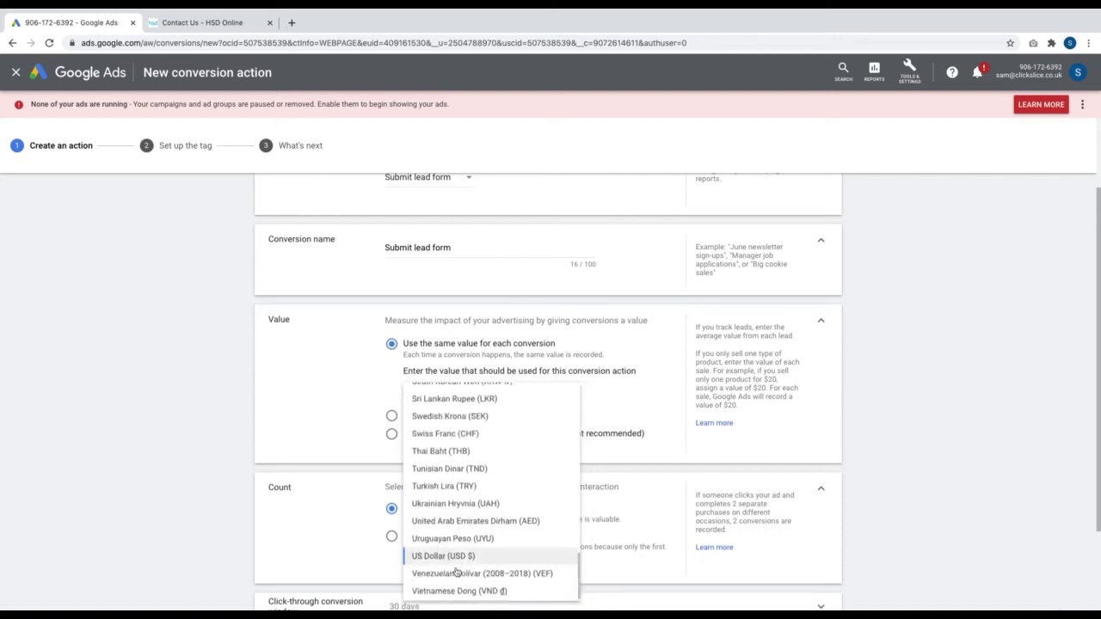
left_click(456, 556)
left_click(508, 389)
type("00")
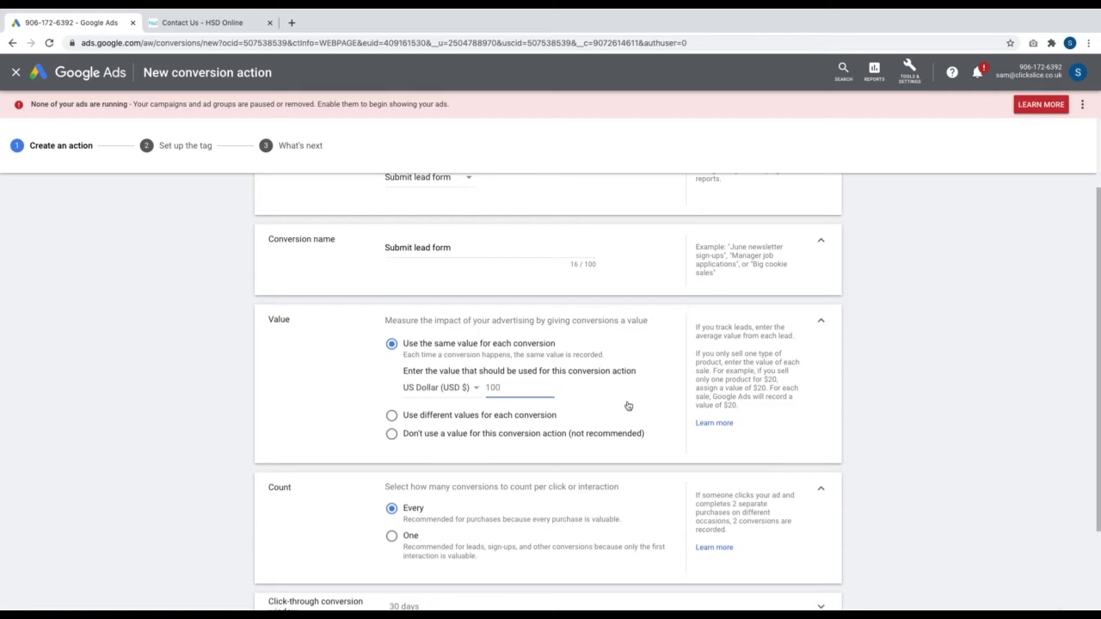
left_click(444, 417)
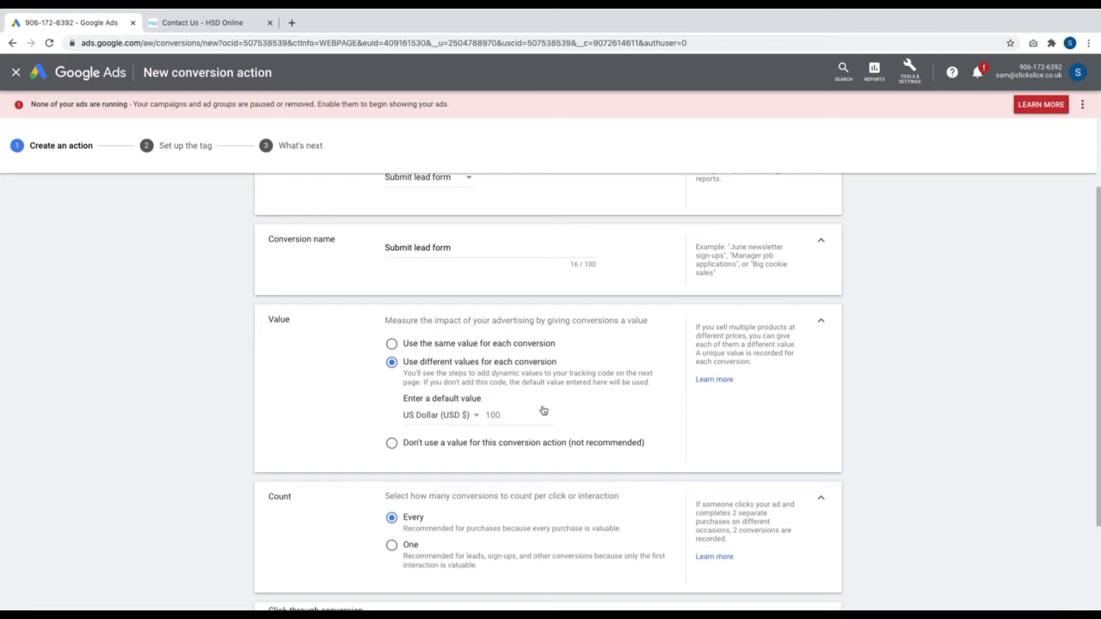
left_click(478, 383)
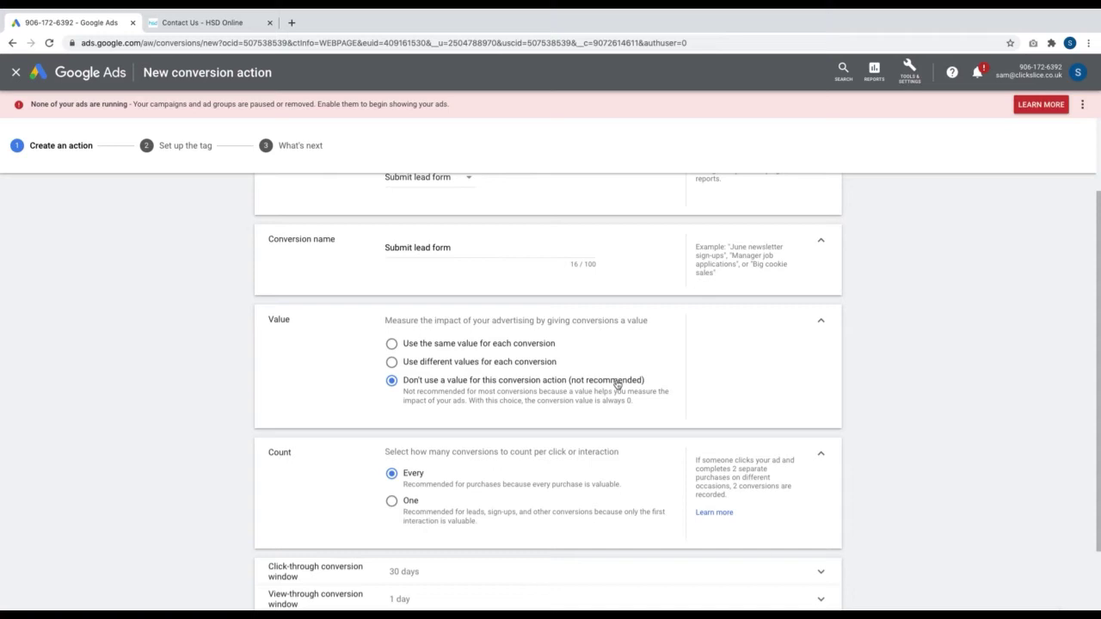
scroll(617, 383, "down", 3)
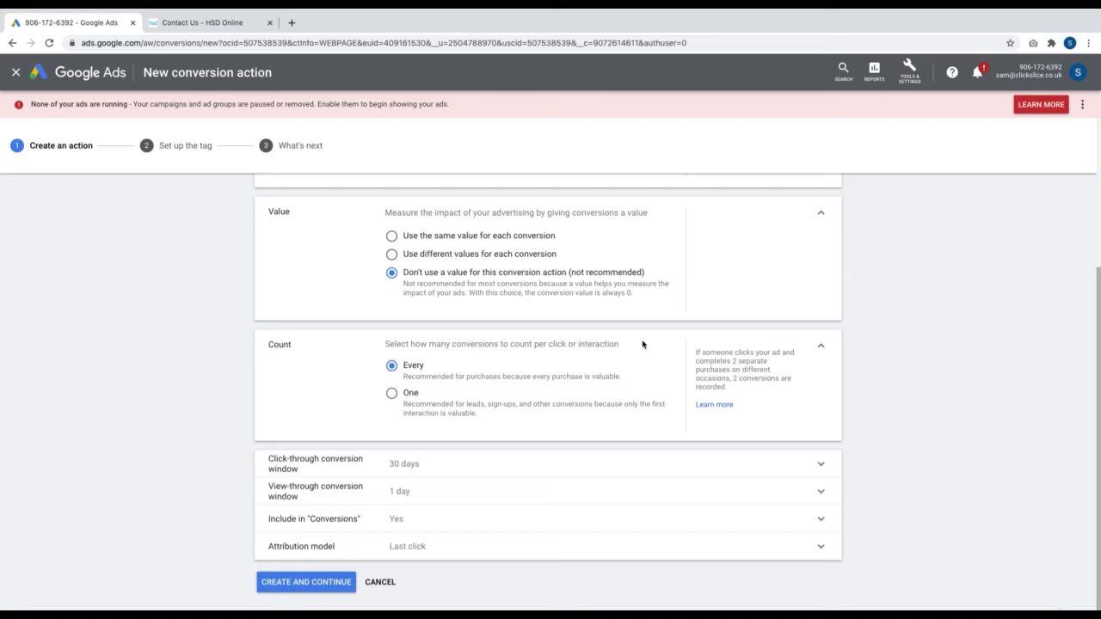
Set Count to One and keep the 30-day click-through conversion window
left_click(391, 395)
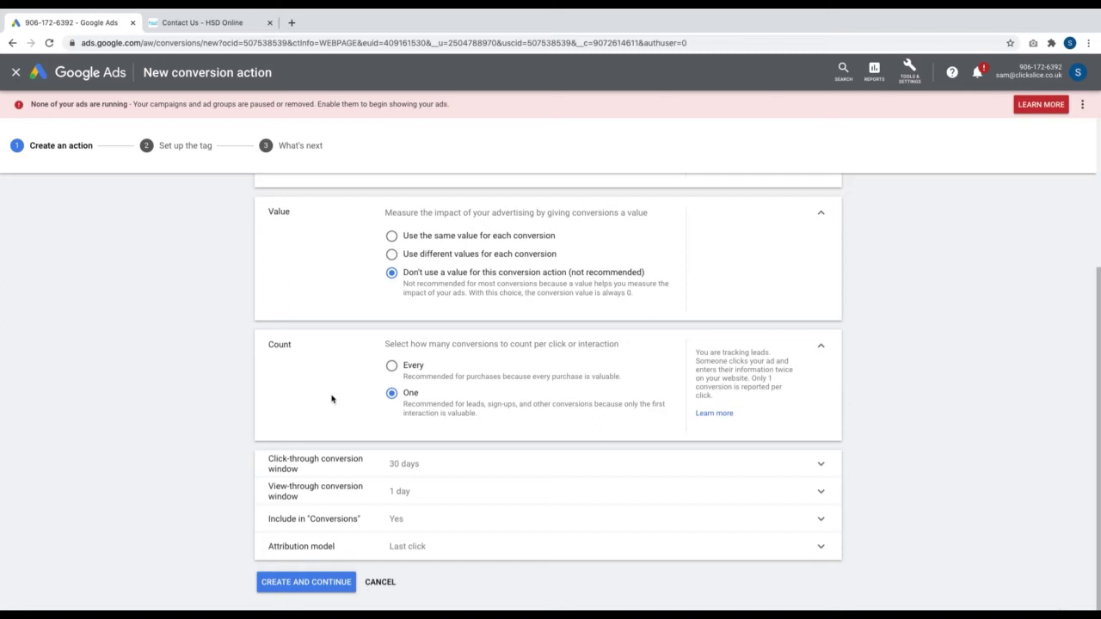
left_click(475, 465)
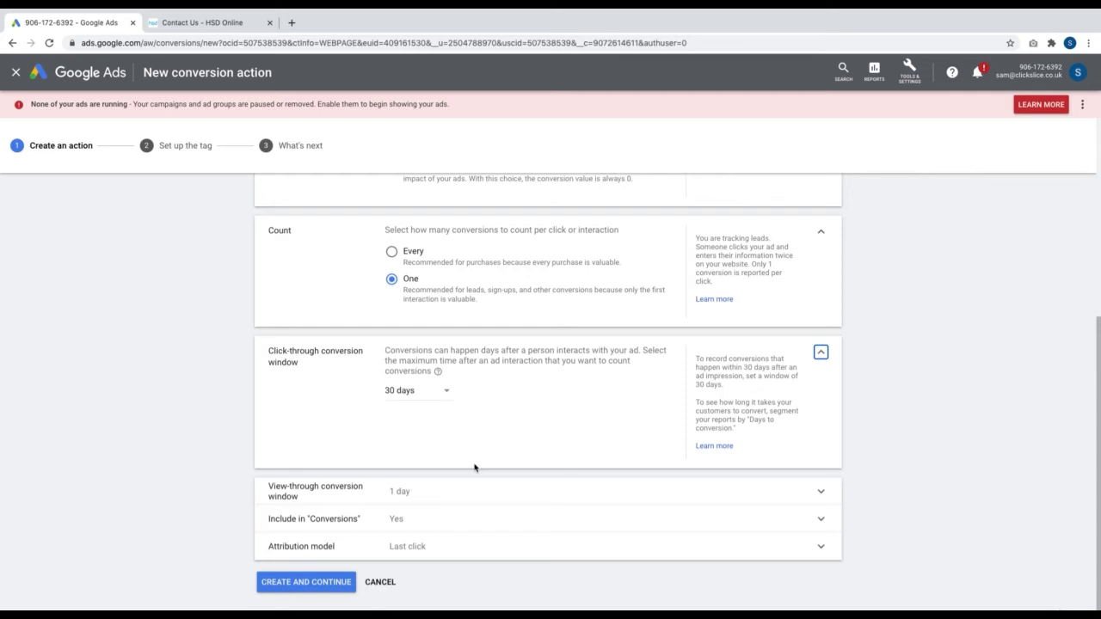
left_click(420, 400)
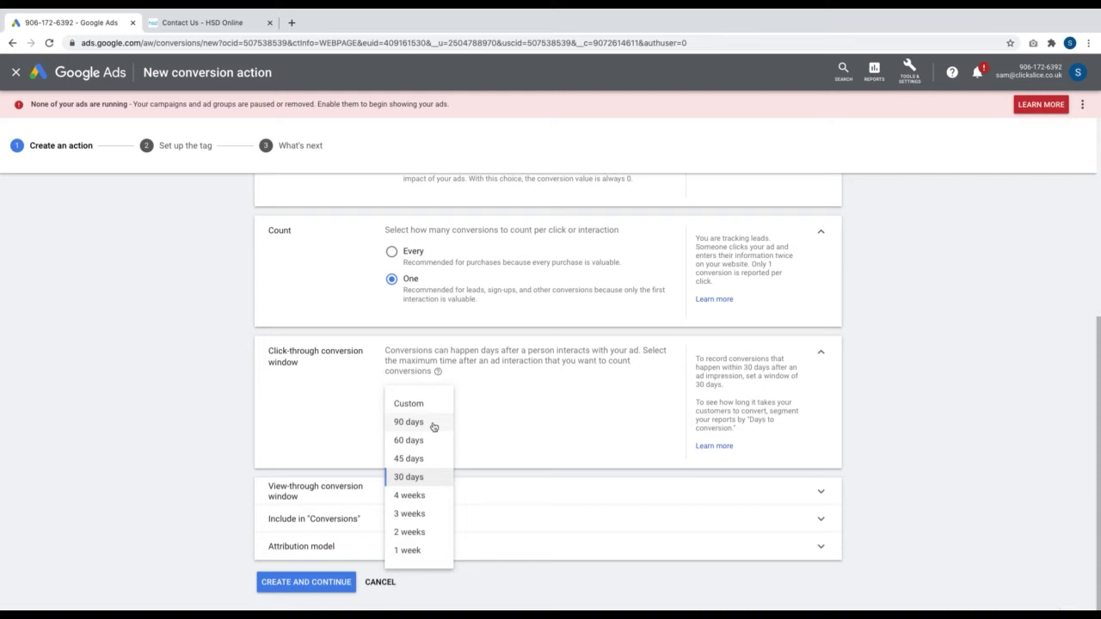
left_click(431, 480)
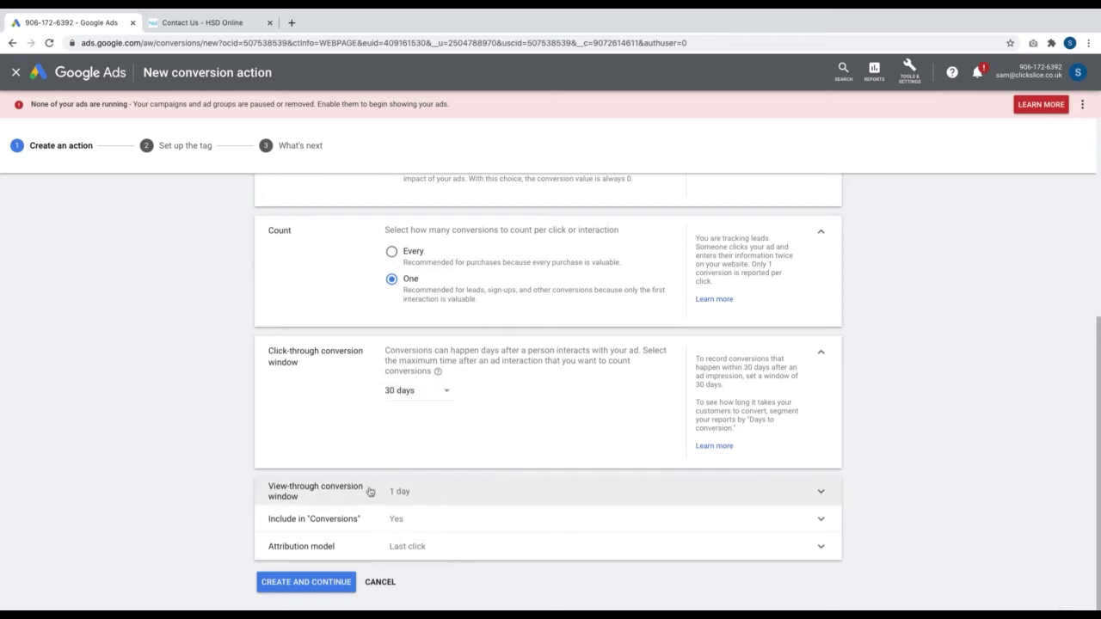
Review the view-through window, Include in Conversions and attribution model settings
left_click(466, 493)
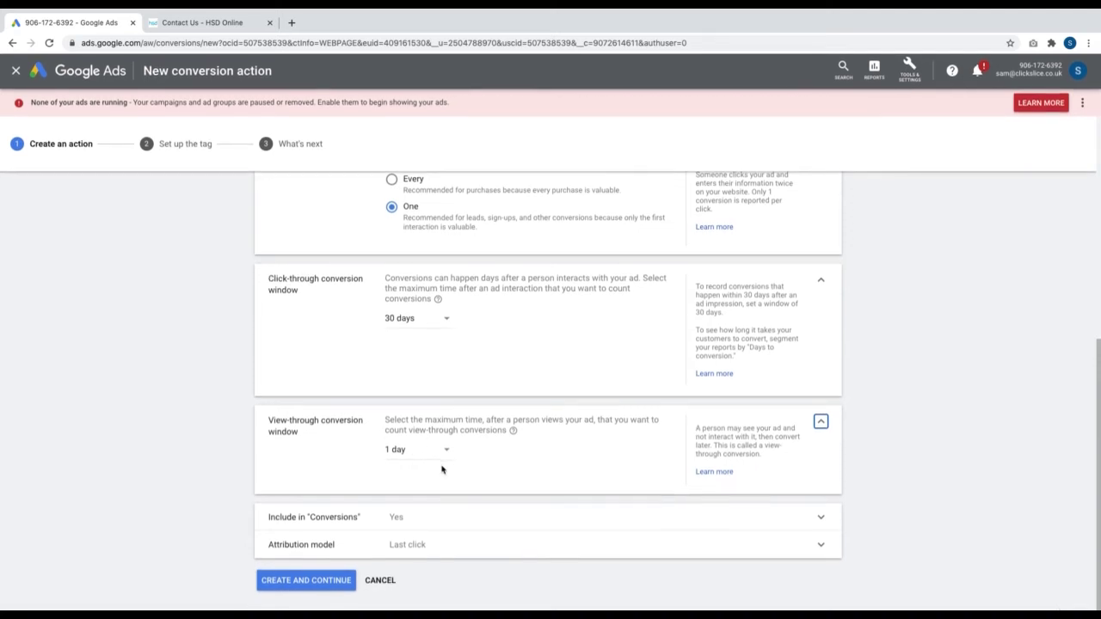
left_click(437, 520)
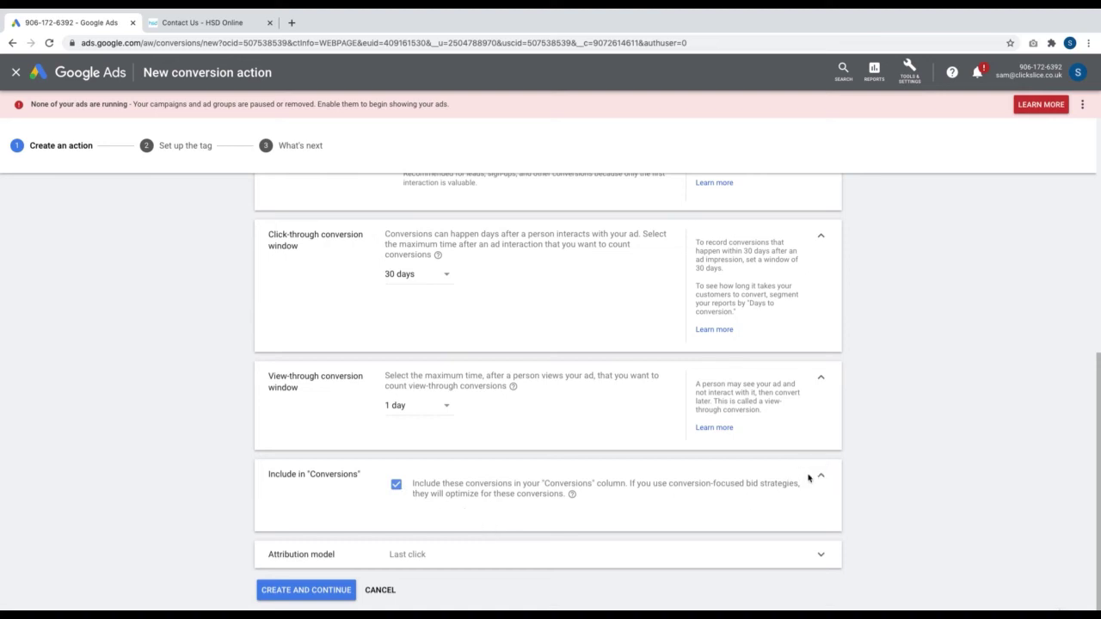
left_click(820, 476)
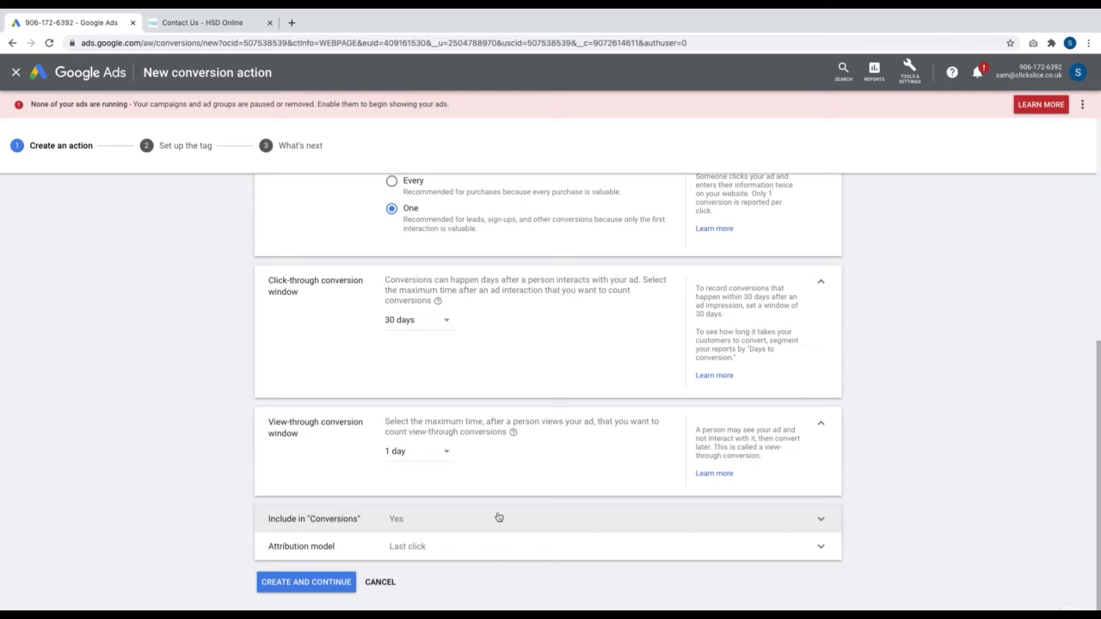
left_click(489, 544)
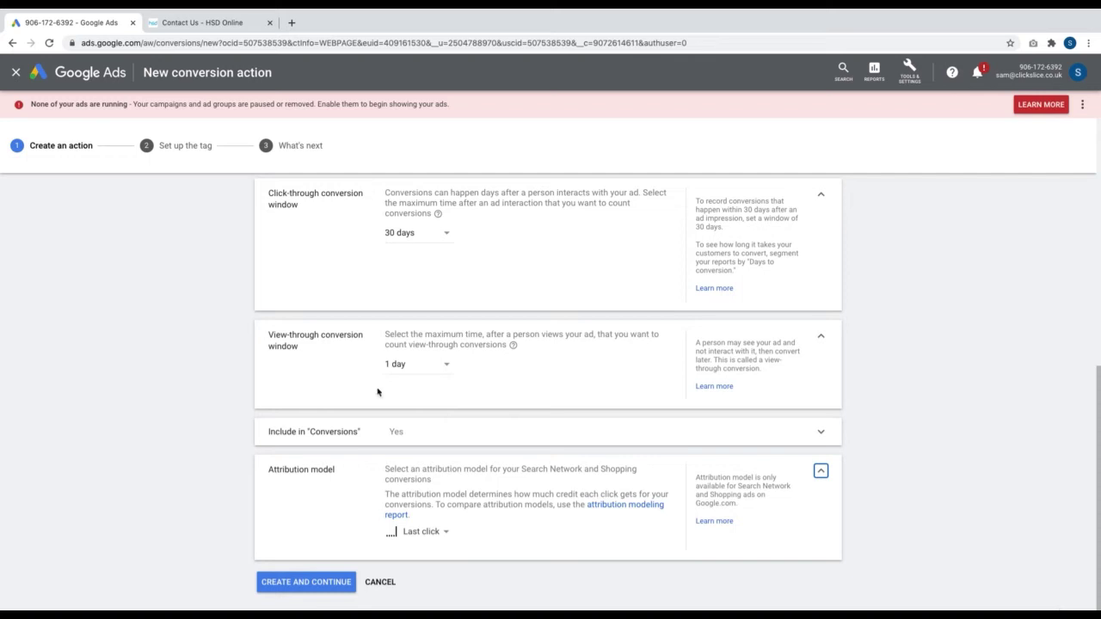
Create the Submit lead form conversion action and continue to the tag setup step
left_click(321, 583)
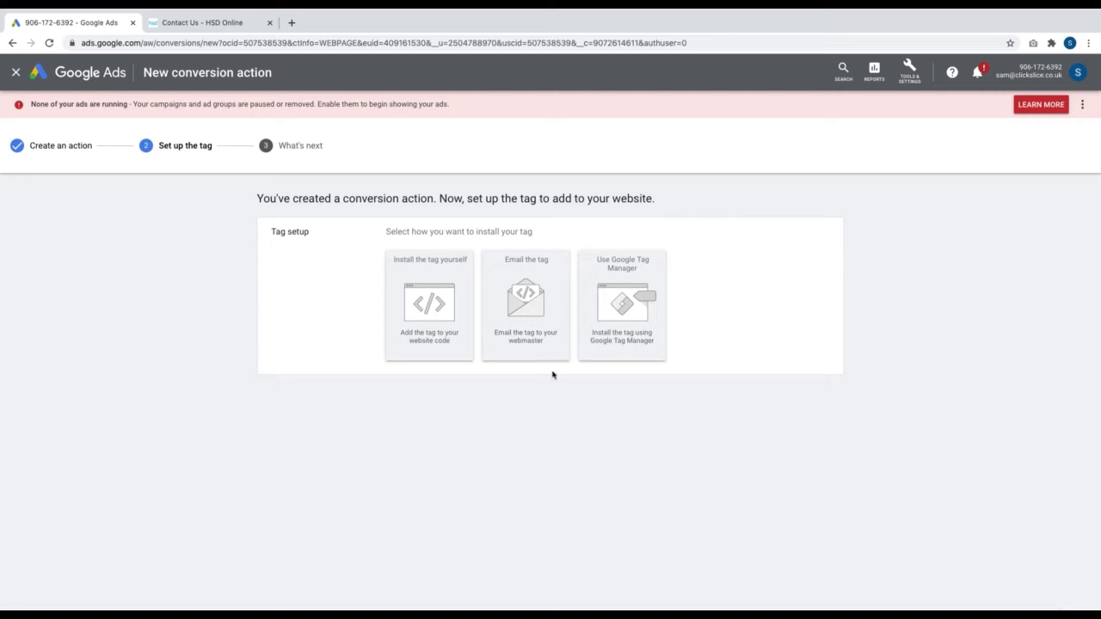
Choose to install the tag yourself and select the event snippet code
left_click(439, 353)
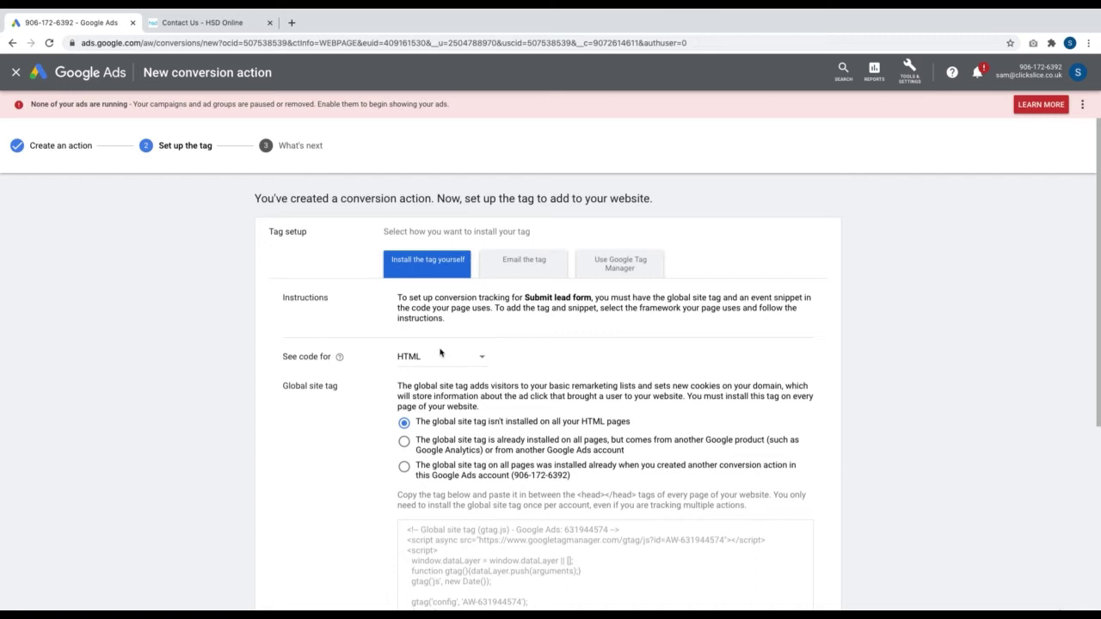
scroll(439, 353, "down", 1)
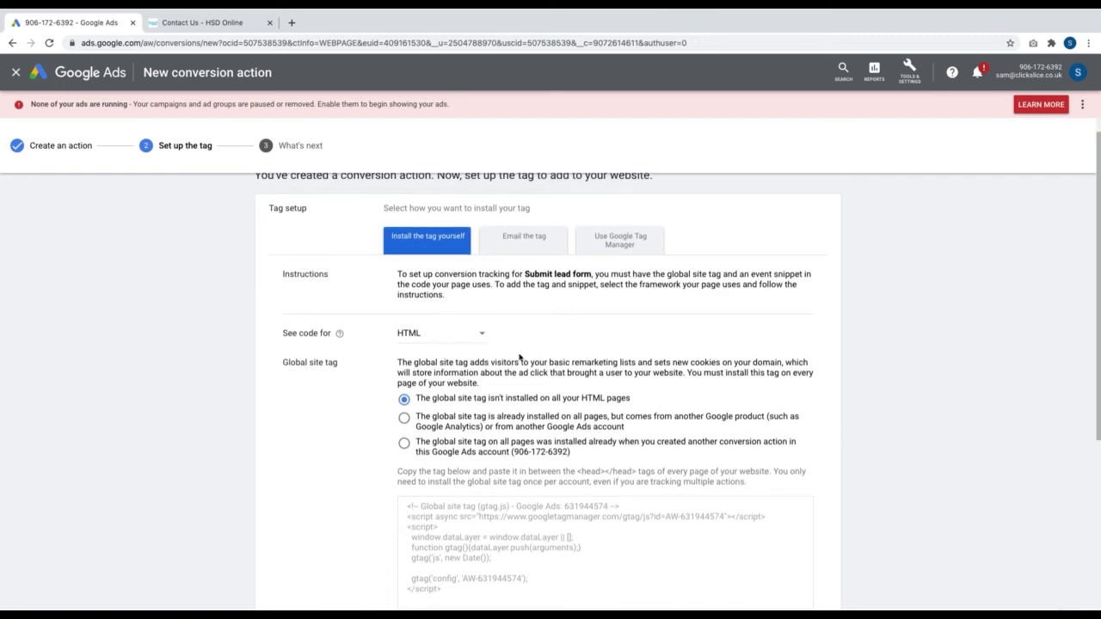
scroll(518, 361, "down", 3)
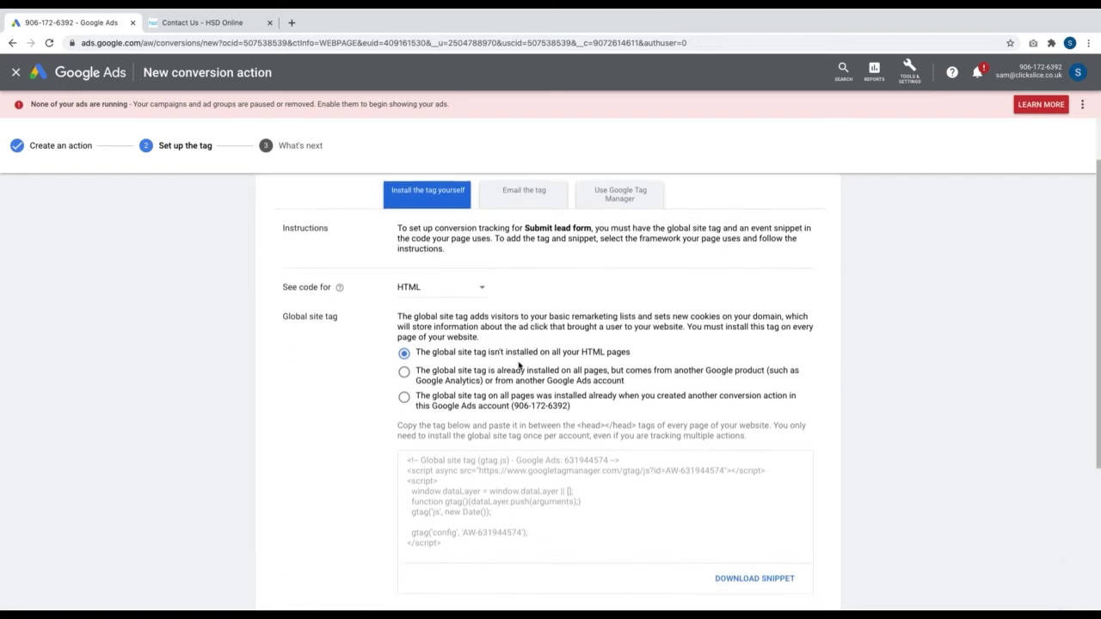
scroll(518, 361, "down", 1)
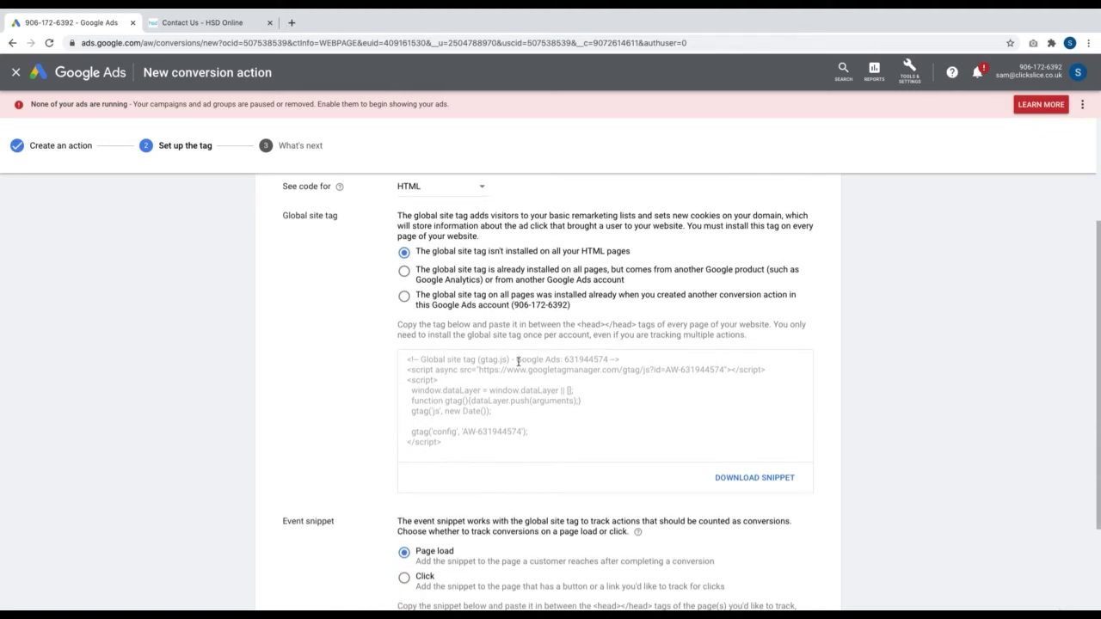
scroll(517, 361, "down", 4)
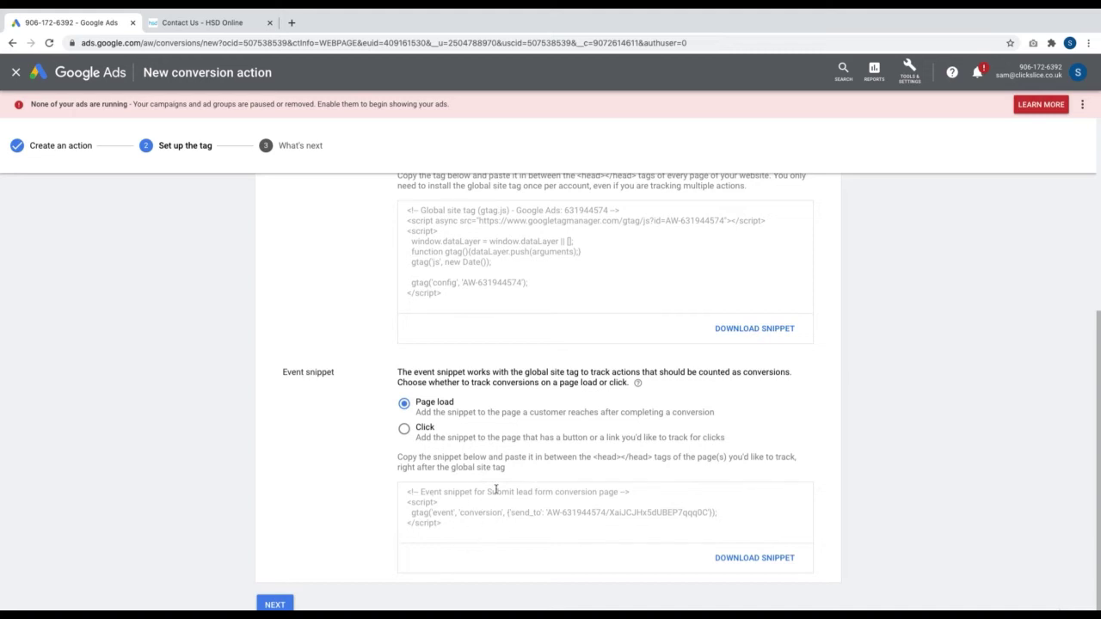
left_click(504, 512)
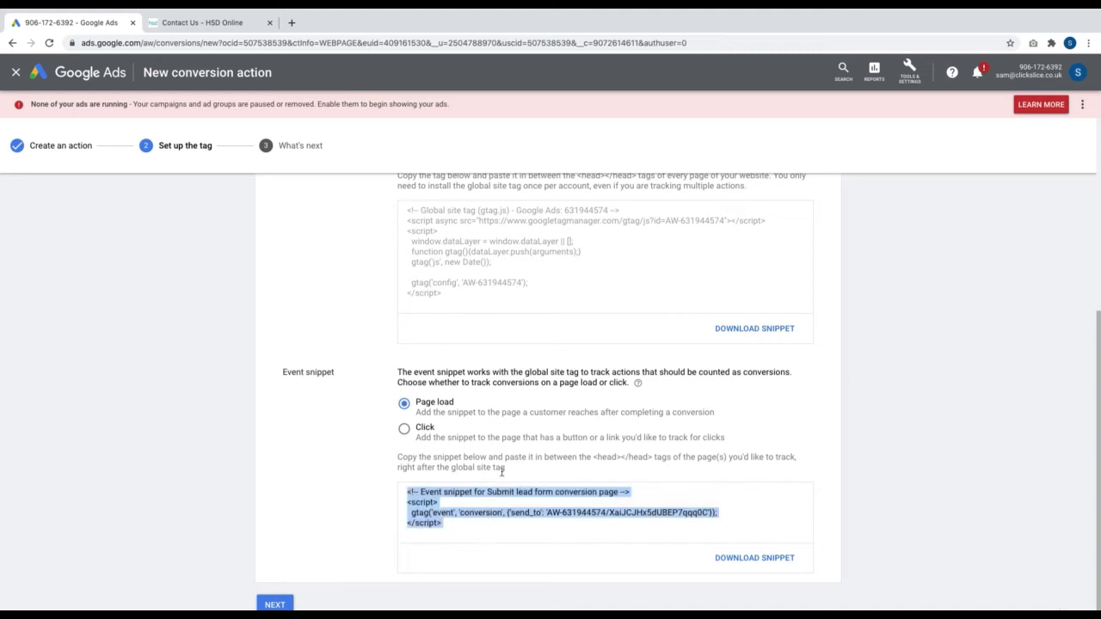
scroll(519, 401, "up", 2)
scroll(518, 401, "up", 1)
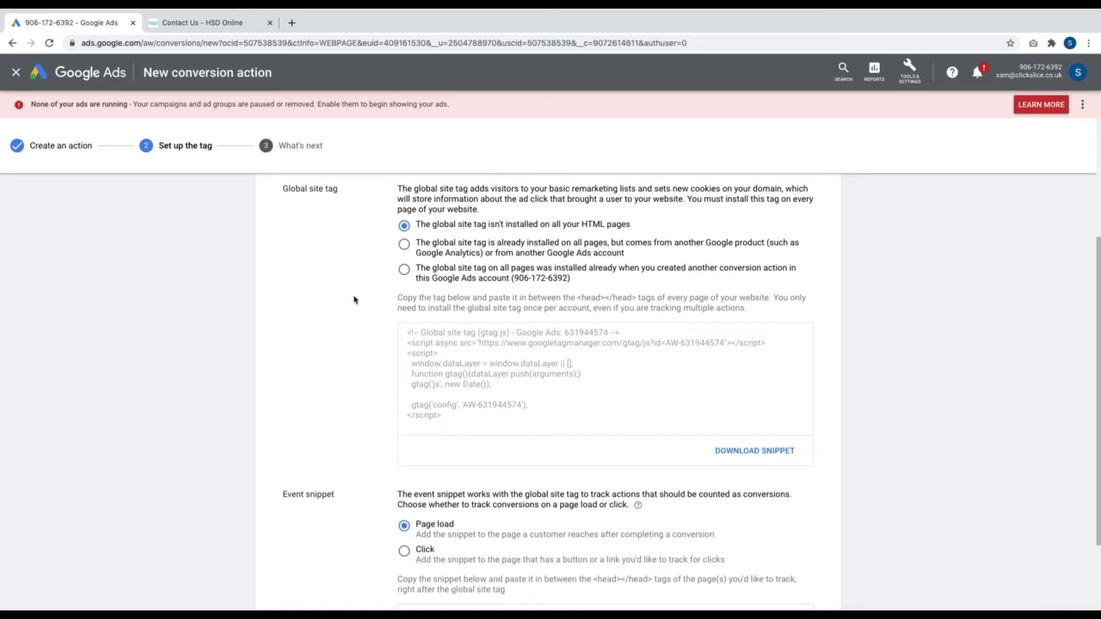
Compare the installed-by-another-product option, then reselect 'global site tag isn't installed'
left_click(404, 244)
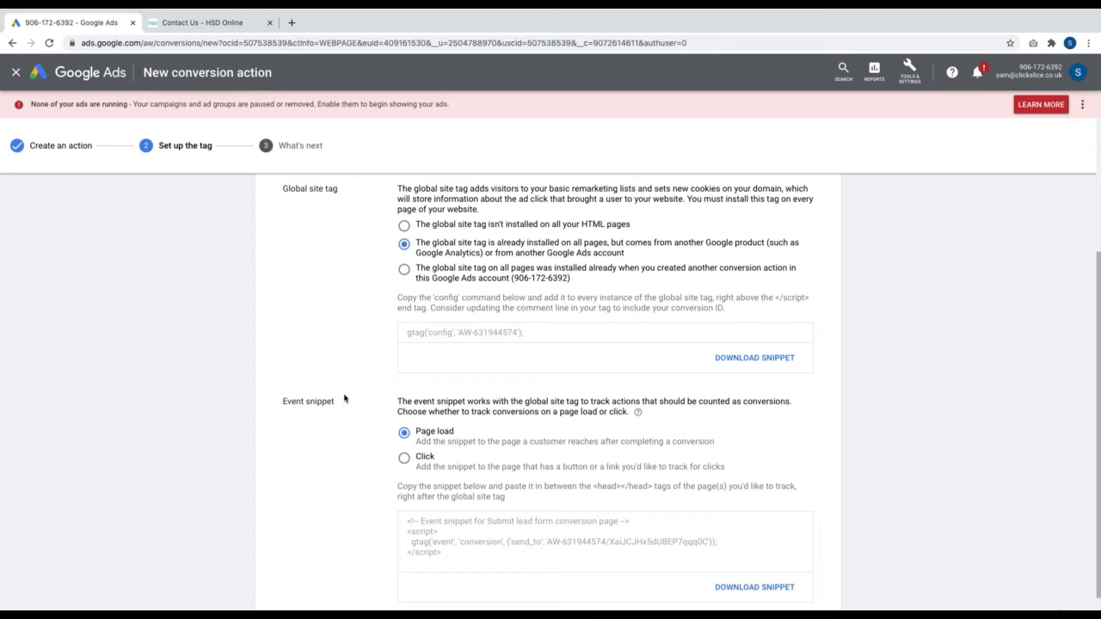
left_click(404, 227)
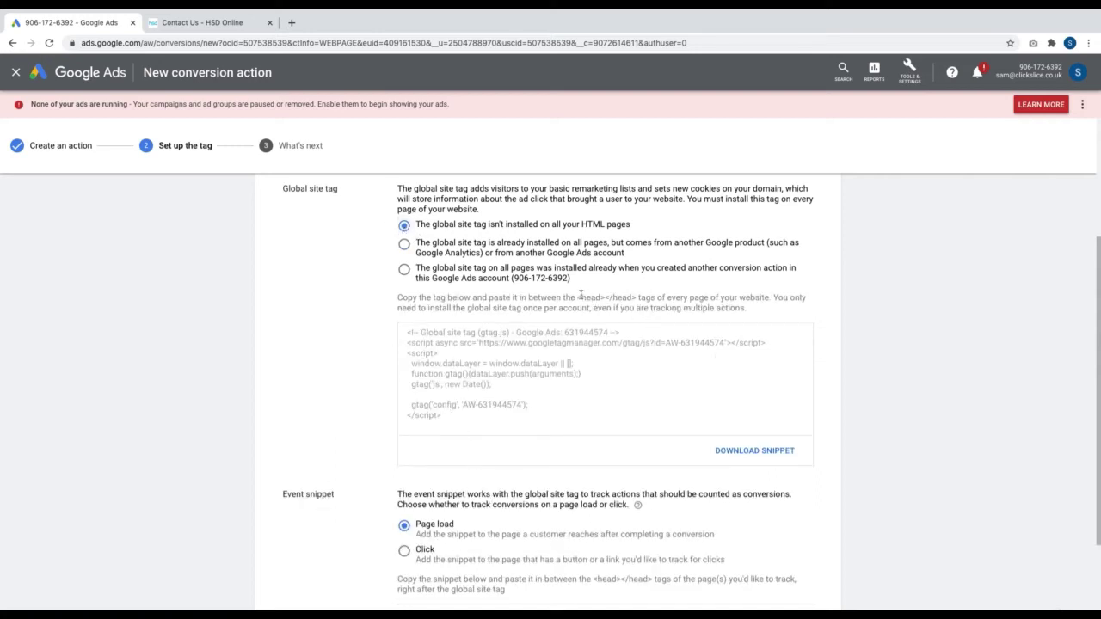
left_click_drag(581, 298, 633, 299)
left_click(514, 350)
left_click(228, 30)
Select the global site tag code, then go to the LevelFinish WordPress Dashboard
left_click(462, 404)
key("ctrl+c")
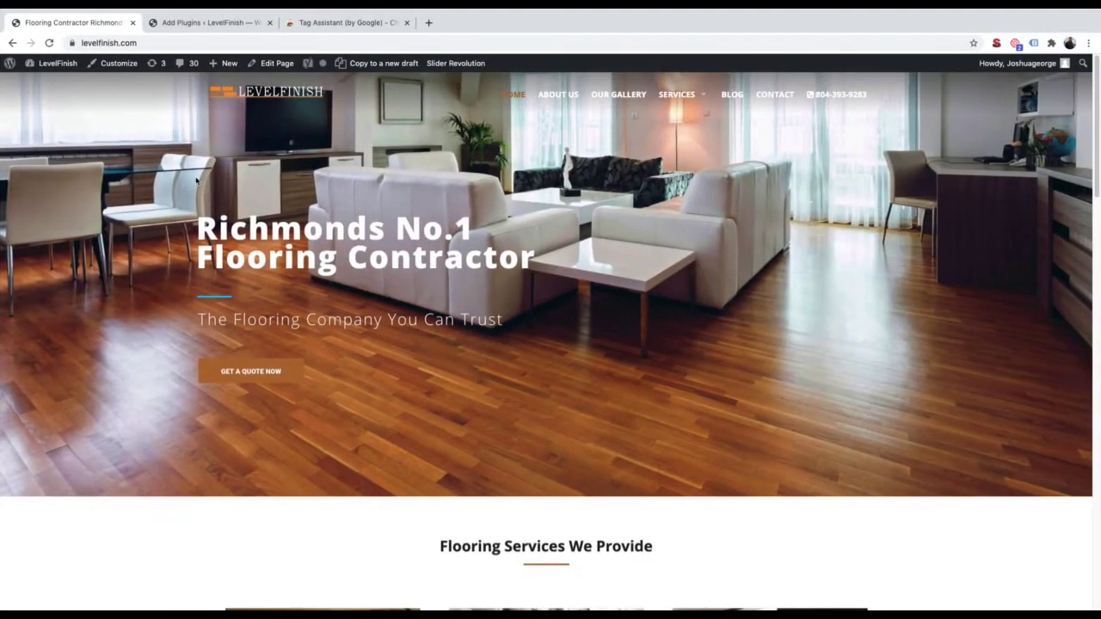
mouse_move(62, 62)
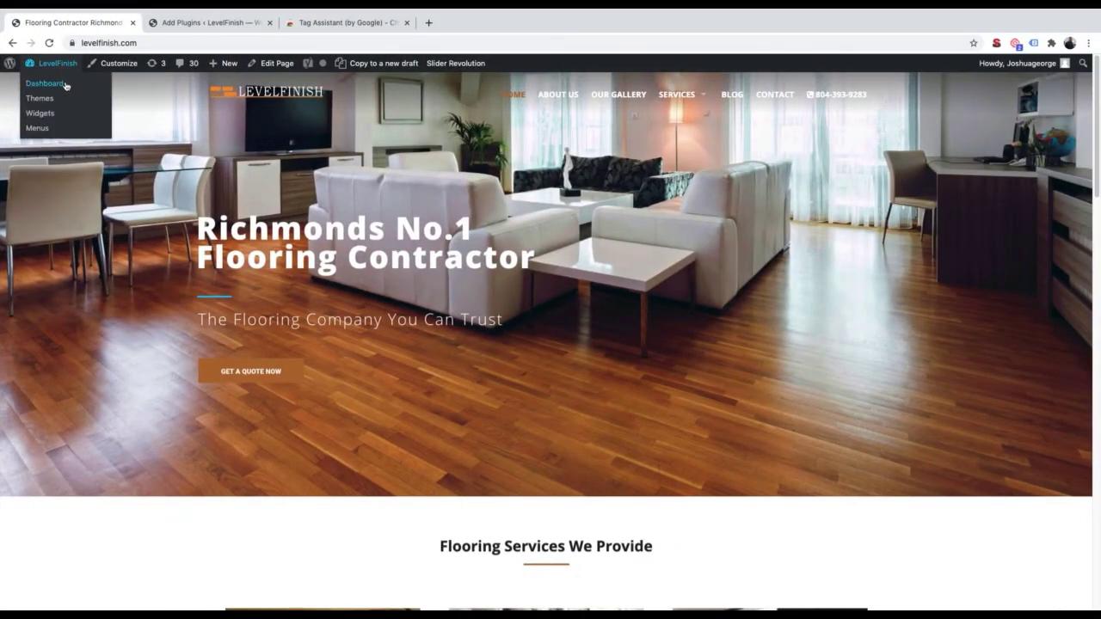
left_click(65, 86)
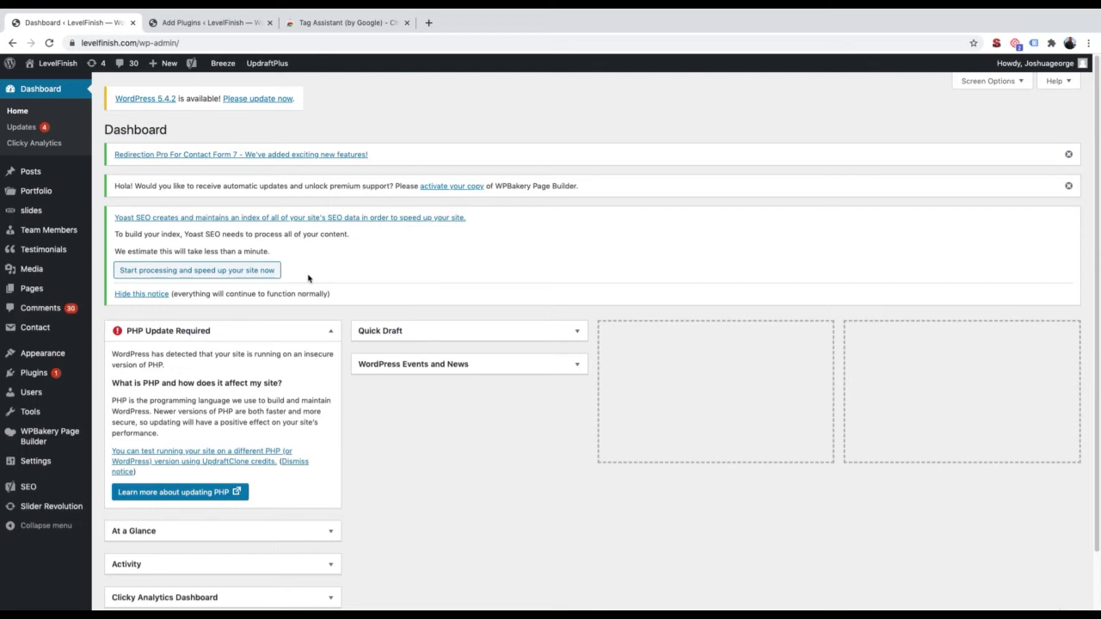
Begin a 'how to' search query in a new browser tab without running it
left_click(428, 22)
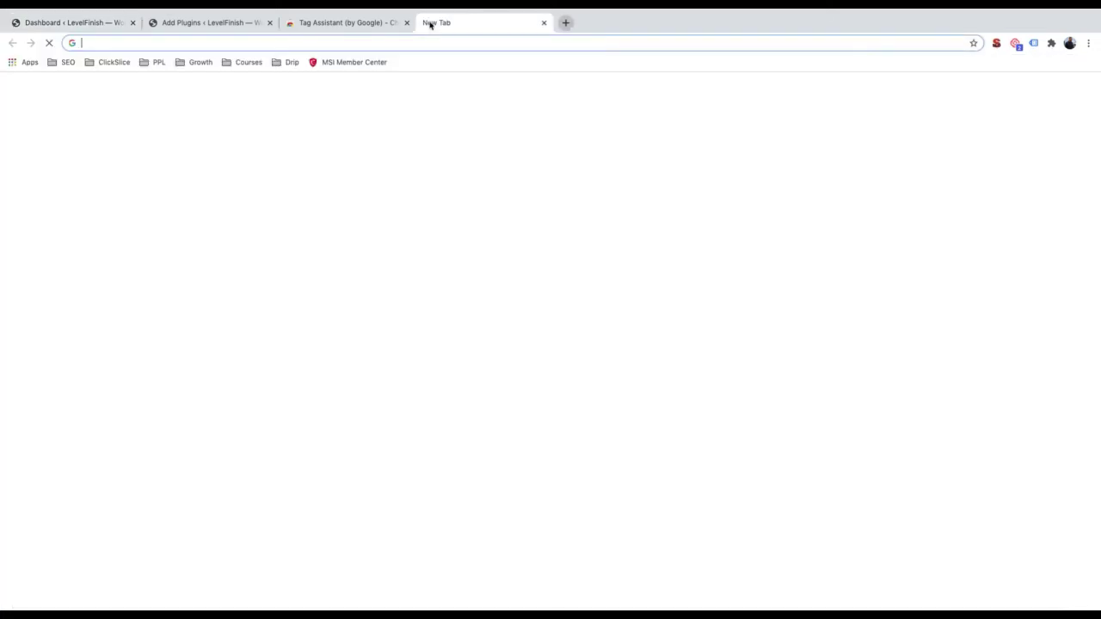
type("how to")
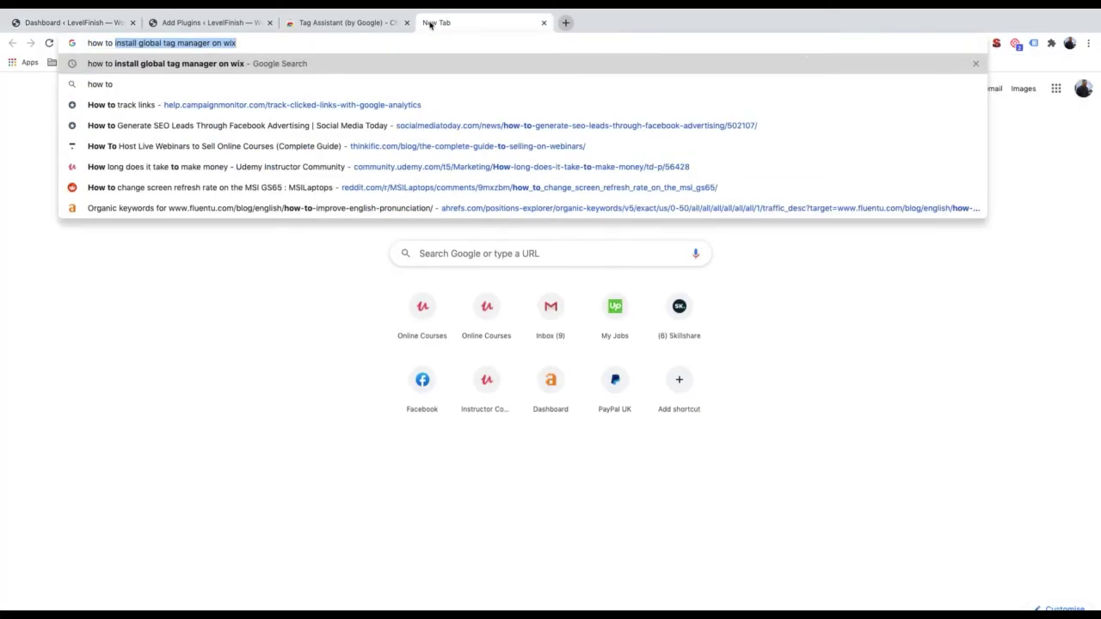
key("Right")
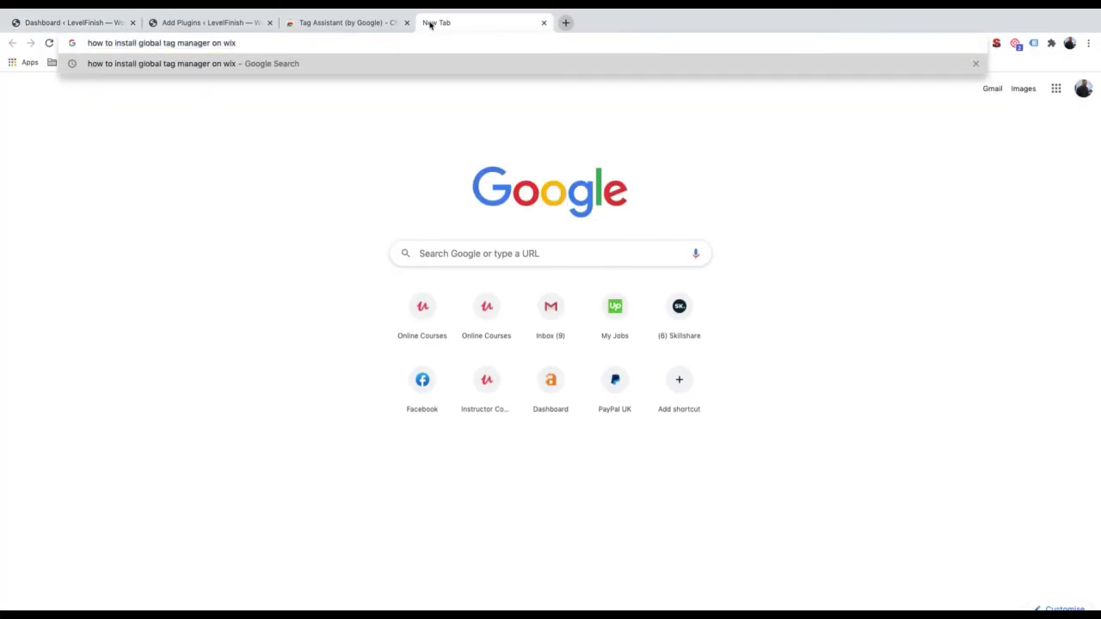
key("BackSpace")
key("BackSpace")
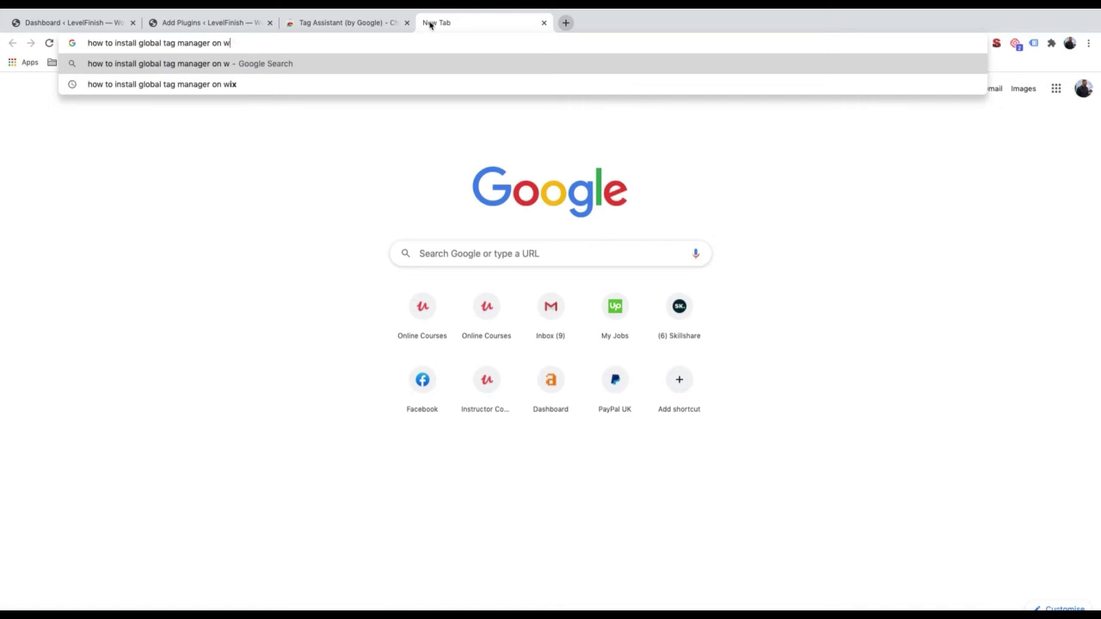
type("eebl")
key("BackSpace")
key("BackSpace")
key("BackSpace")
key("BackSpace")
key("BackSpace")
Close the search tab, verify Insert Headers and Footers shows Active, then return to Dashboard
left_click(543, 23)
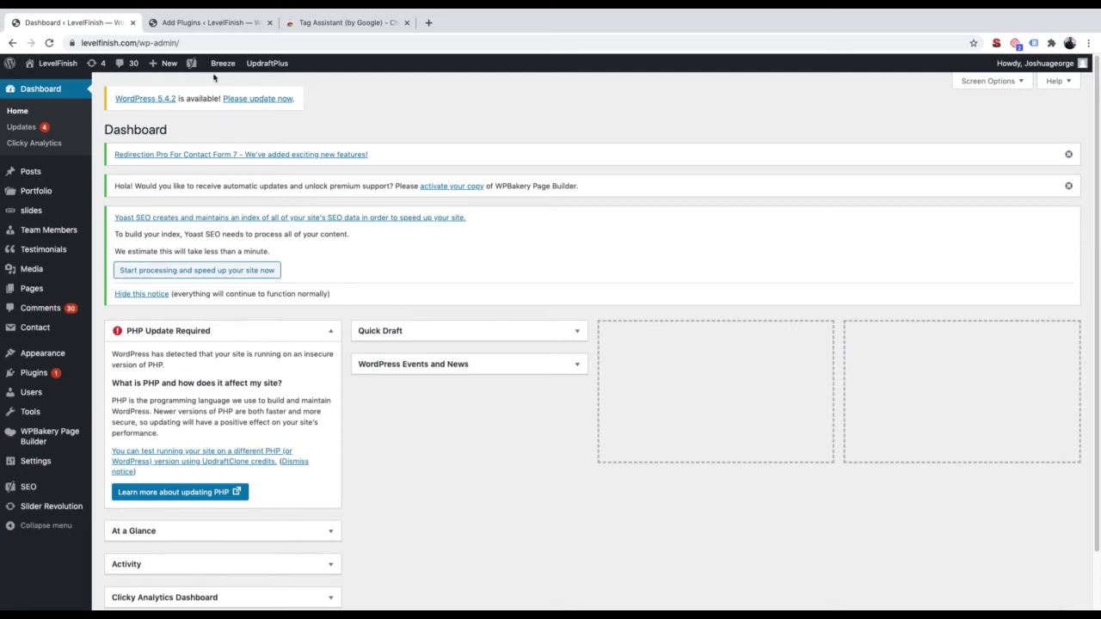
left_click(188, 26)
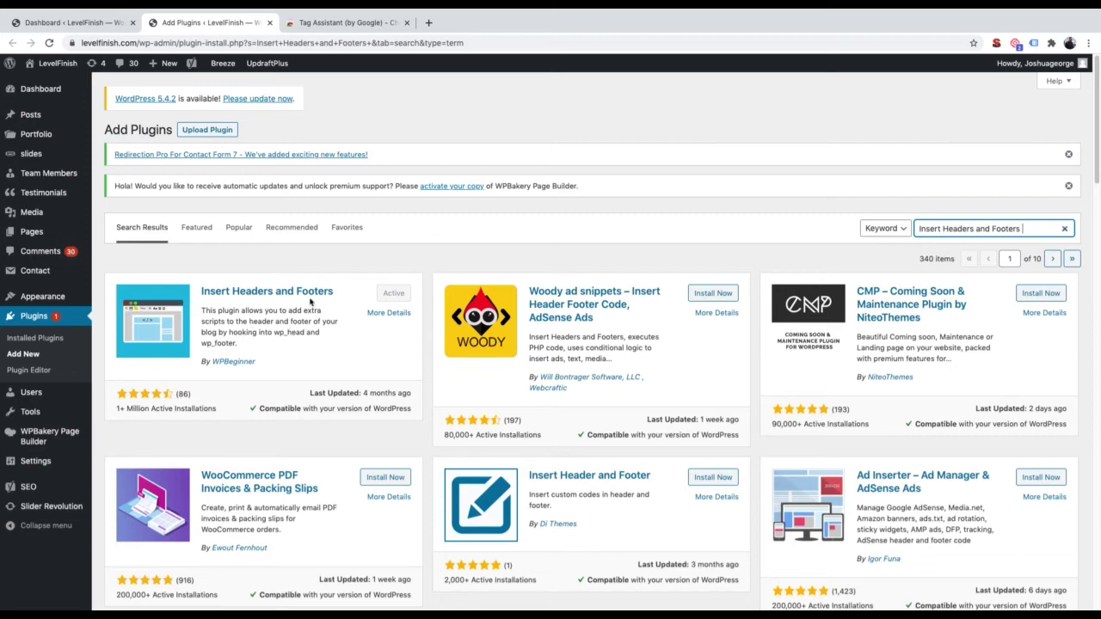
left_click(67, 21)
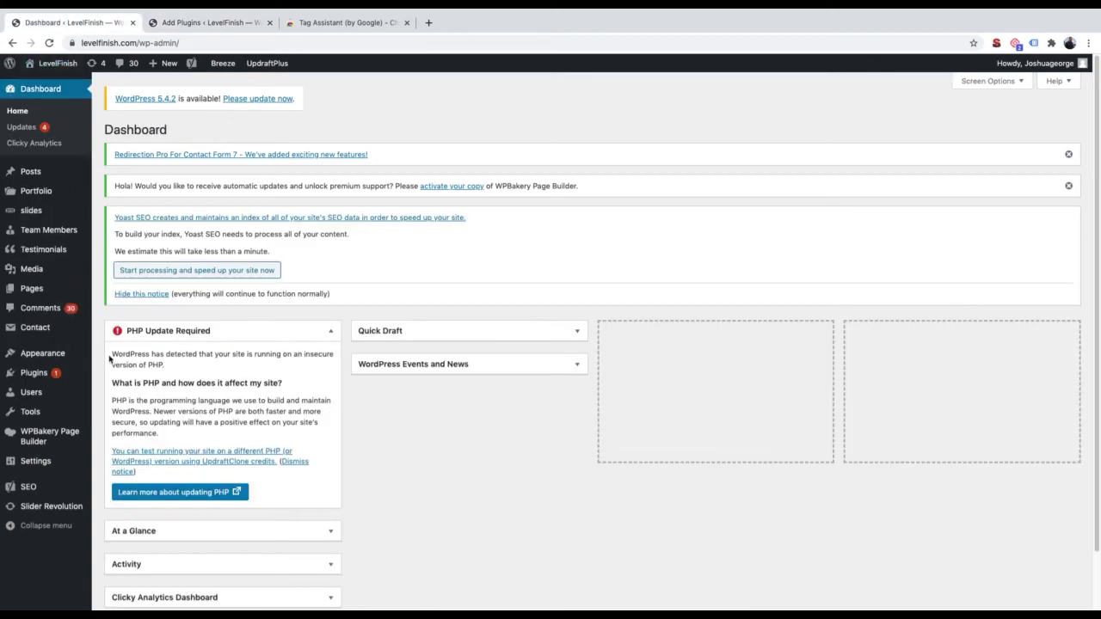
mouse_move(58, 469)
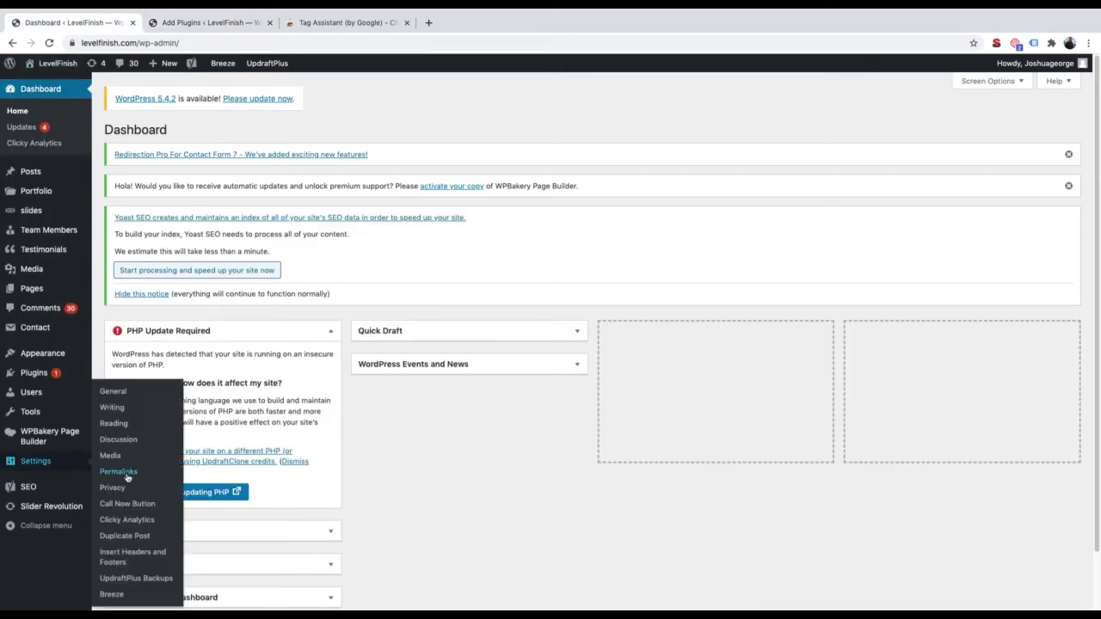
Paste the Google Ads global site tag after the existing Scripts in Header code
left_click(149, 557)
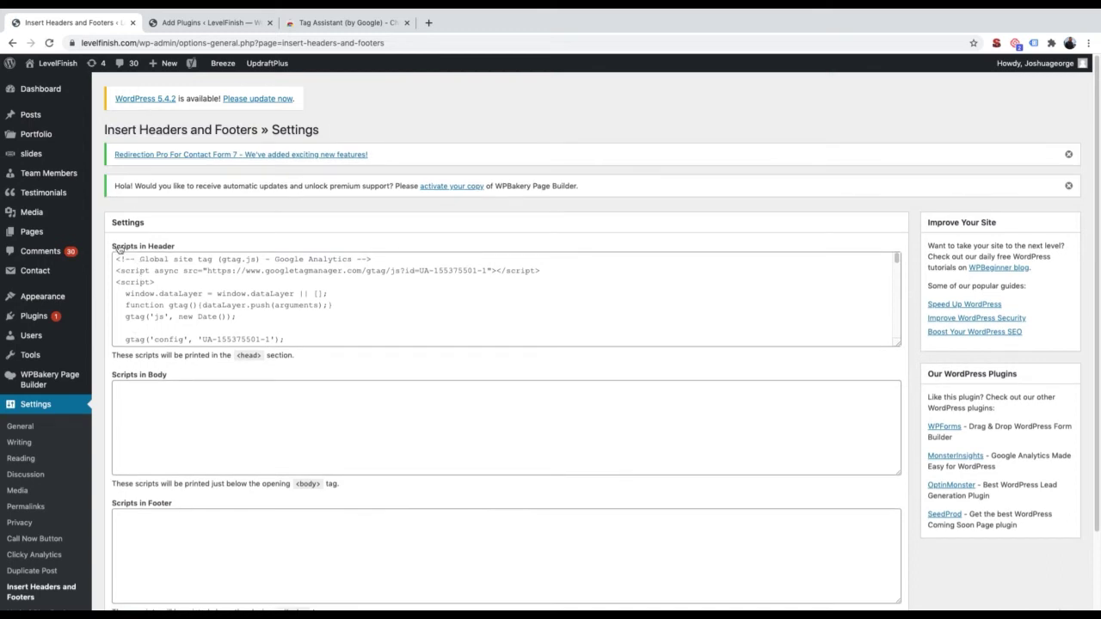
left_click(300, 335)
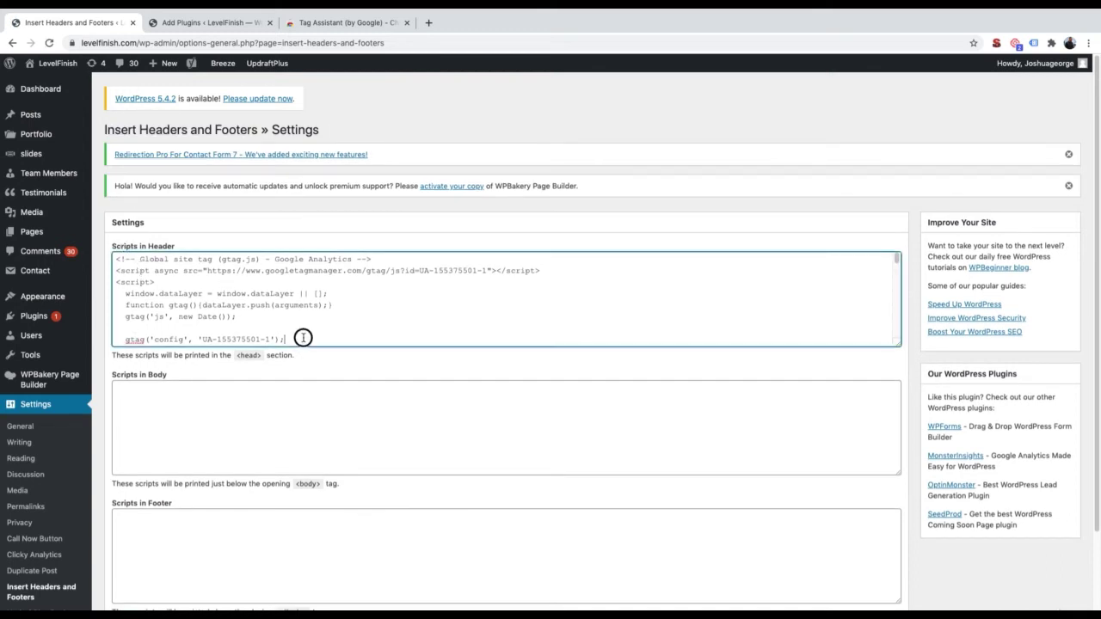
scroll(302, 337, "down", 10)
scroll(303, 337, "down", 8)
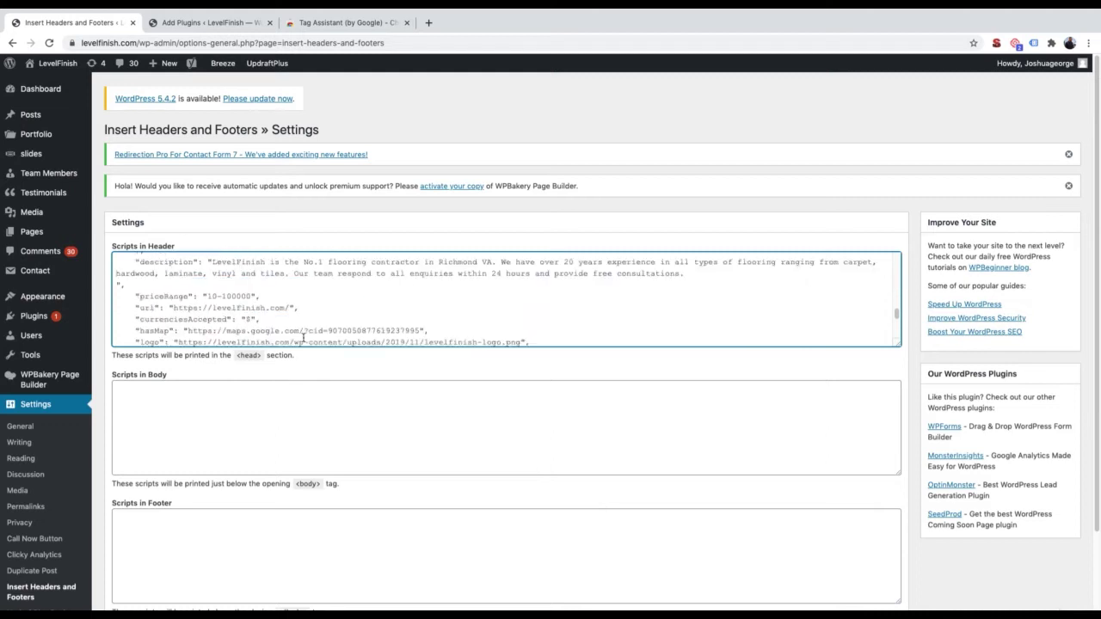
left_click(293, 338)
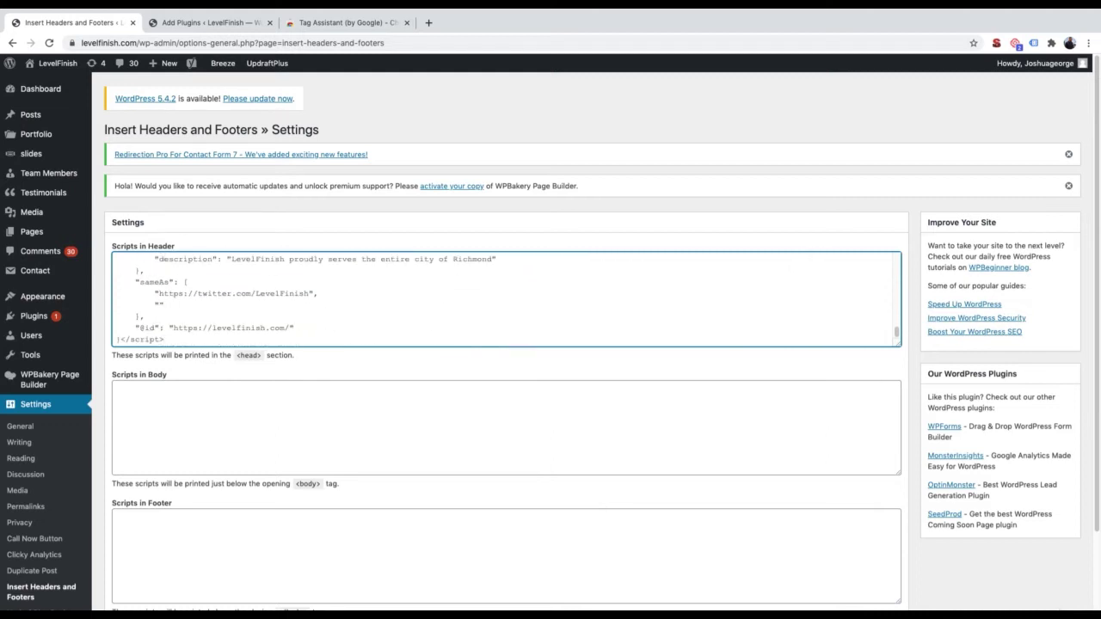
key("Return")
key("Return")
key("ctrl+v")
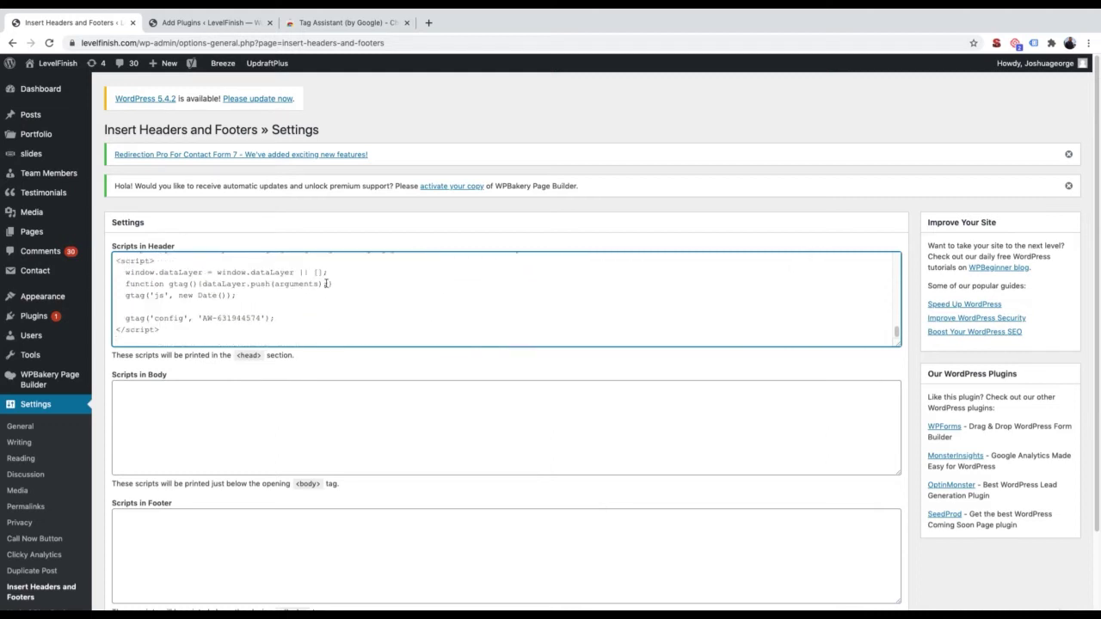
Review the updated header scripts and save the Insert Headers and Footers settings
scroll(233, 291, "up", 3)
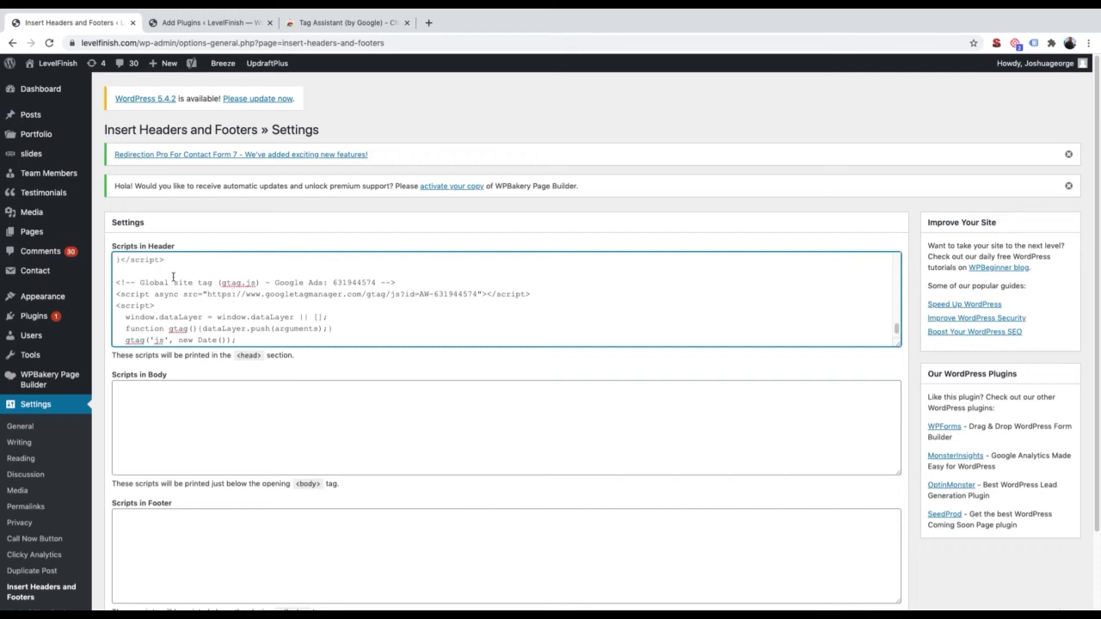
scroll(183, 294, "up", 5)
scroll(183, 294, "up", 6)
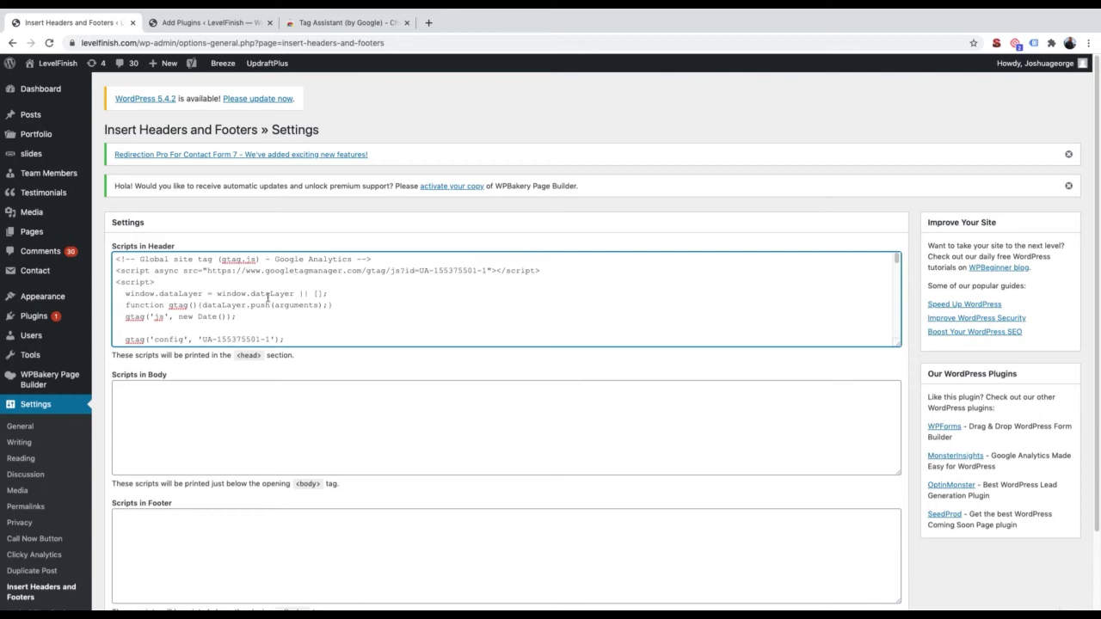
scroll(254, 412, "down", 1)
scroll(254, 411, "down", 3)
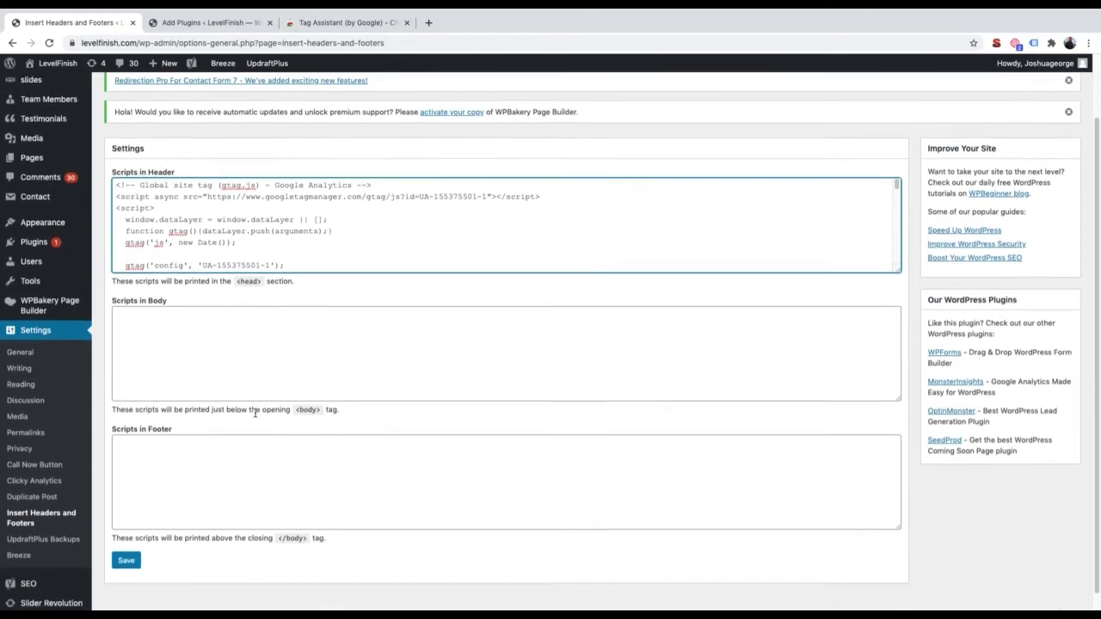
left_click(126, 520)
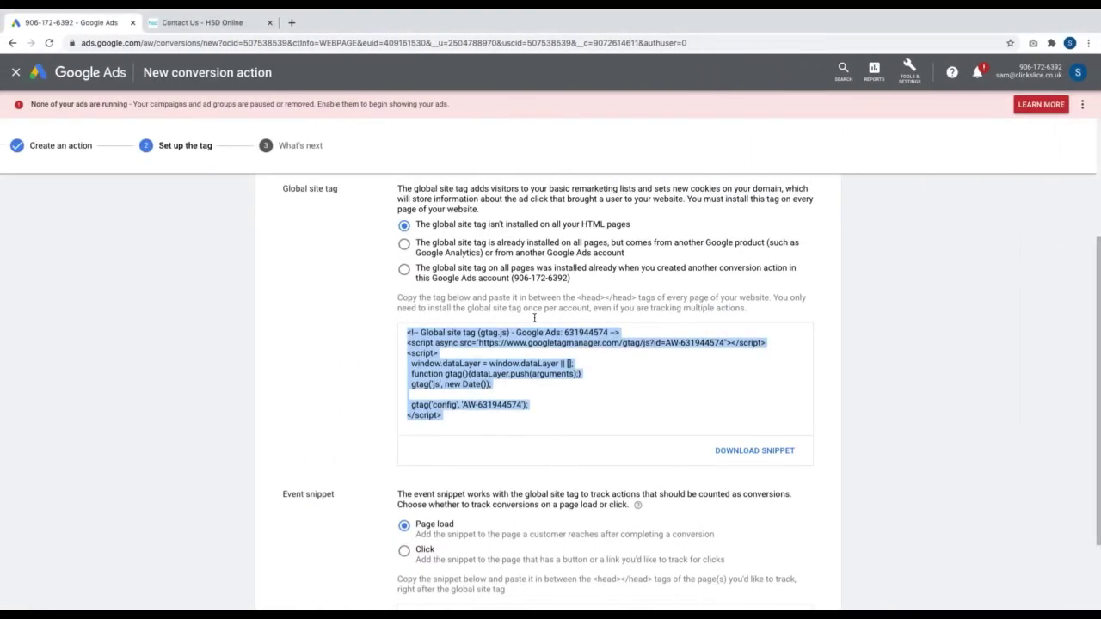
Select the Submit lead form event snippet code in Google Ads, then return to WordPress
scroll(497, 404, "down", 3)
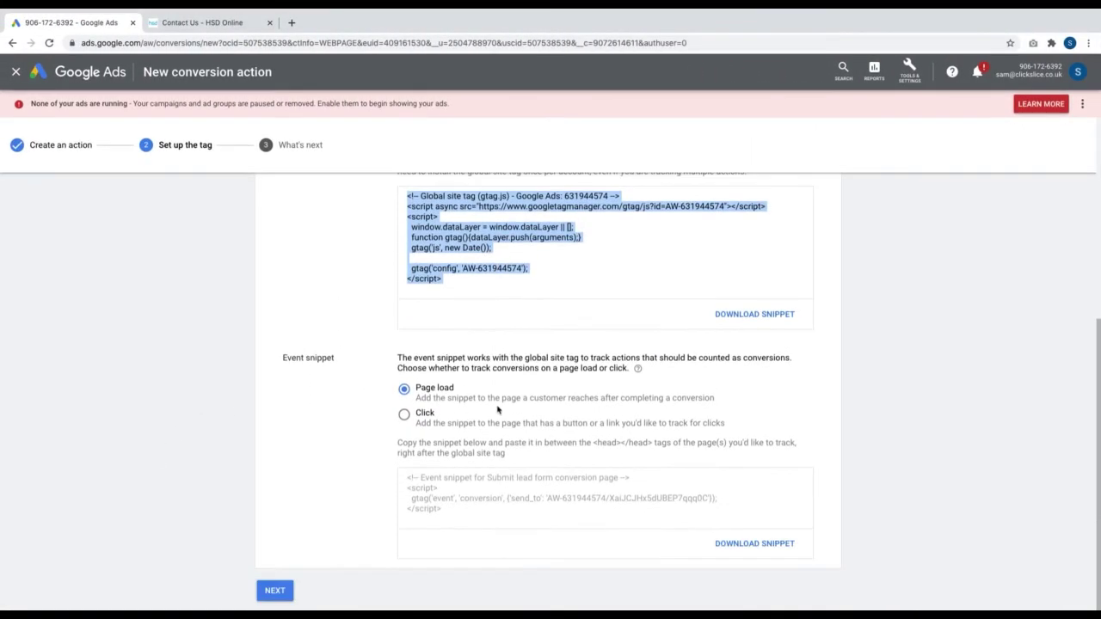
left_click(472, 487)
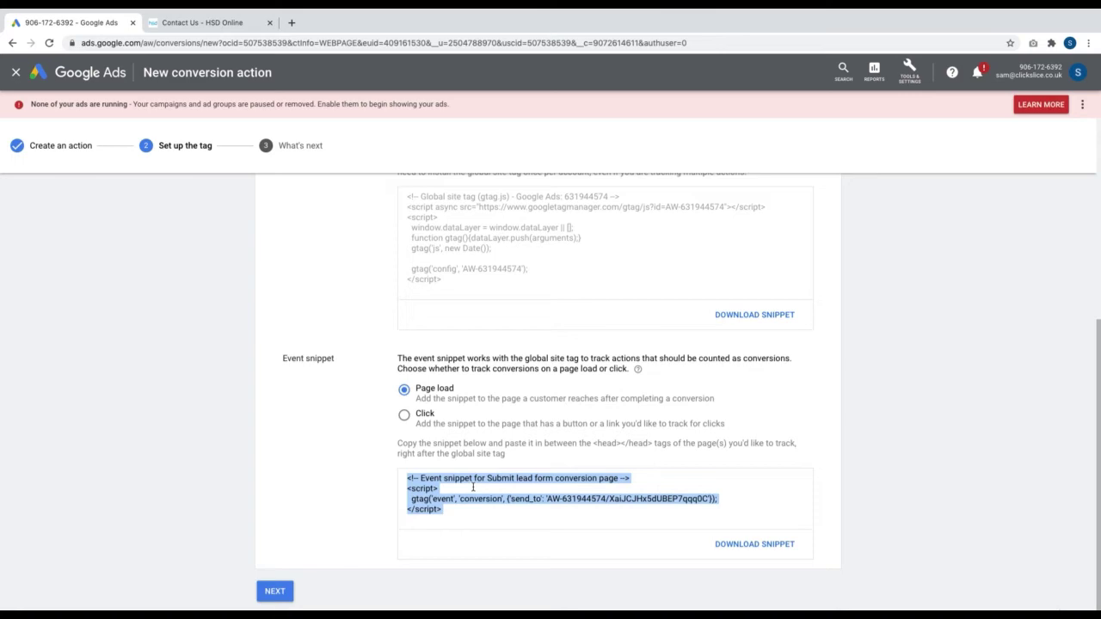
key("ctrl+Right")
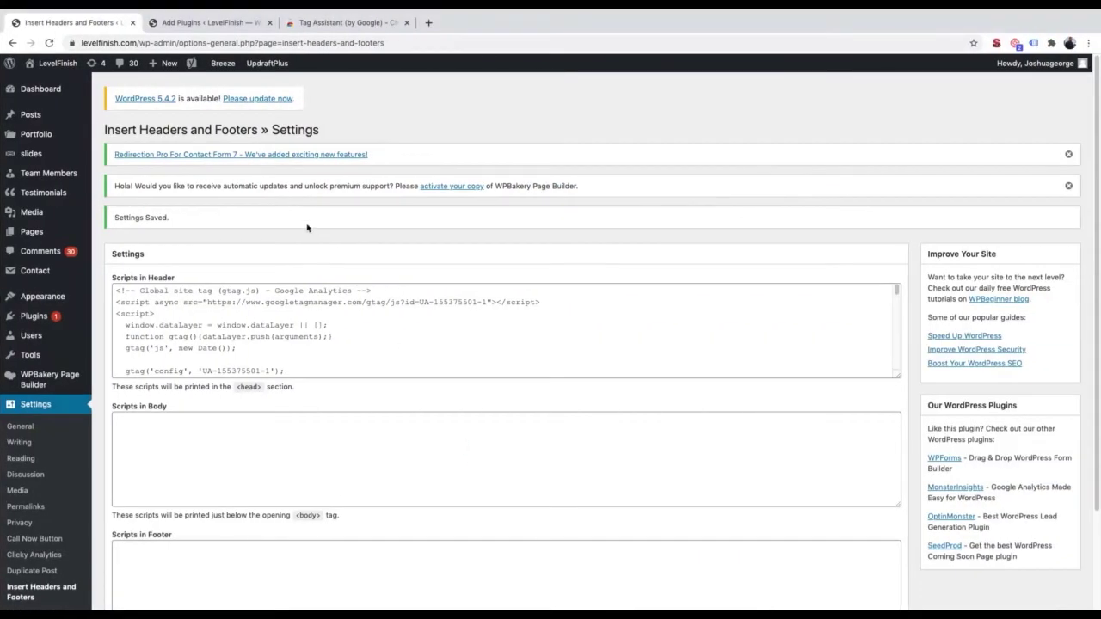
Visit the live LevelFinish site's Contact page, then bring up the Tag Assistant Web Store page
mouse_move(58, 65)
left_click(62, 84)
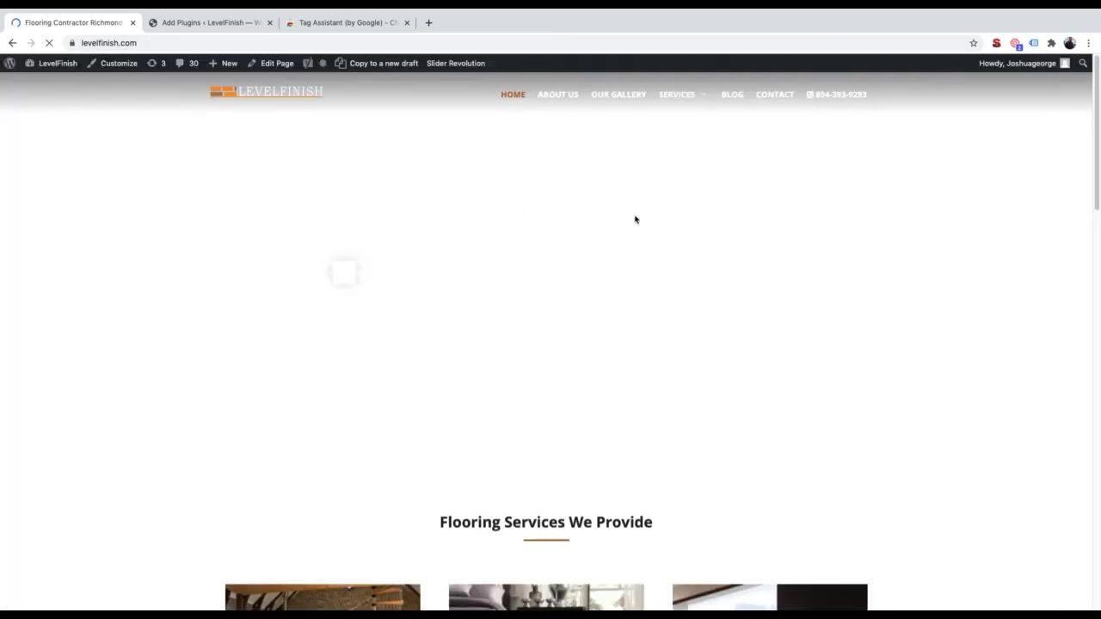
left_click(776, 95)
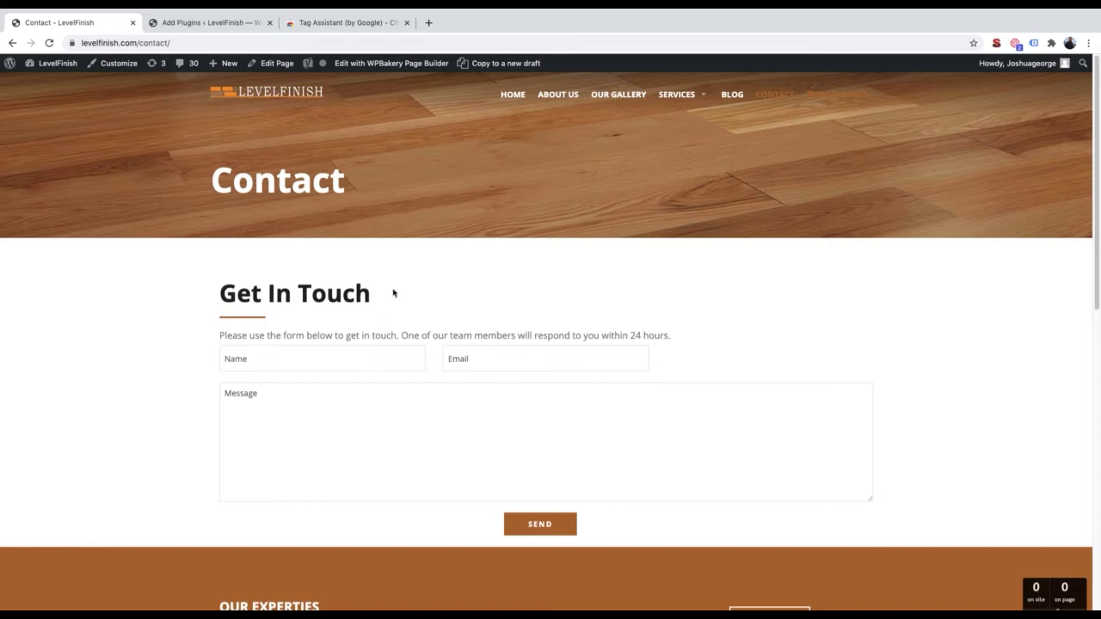
left_click(334, 28)
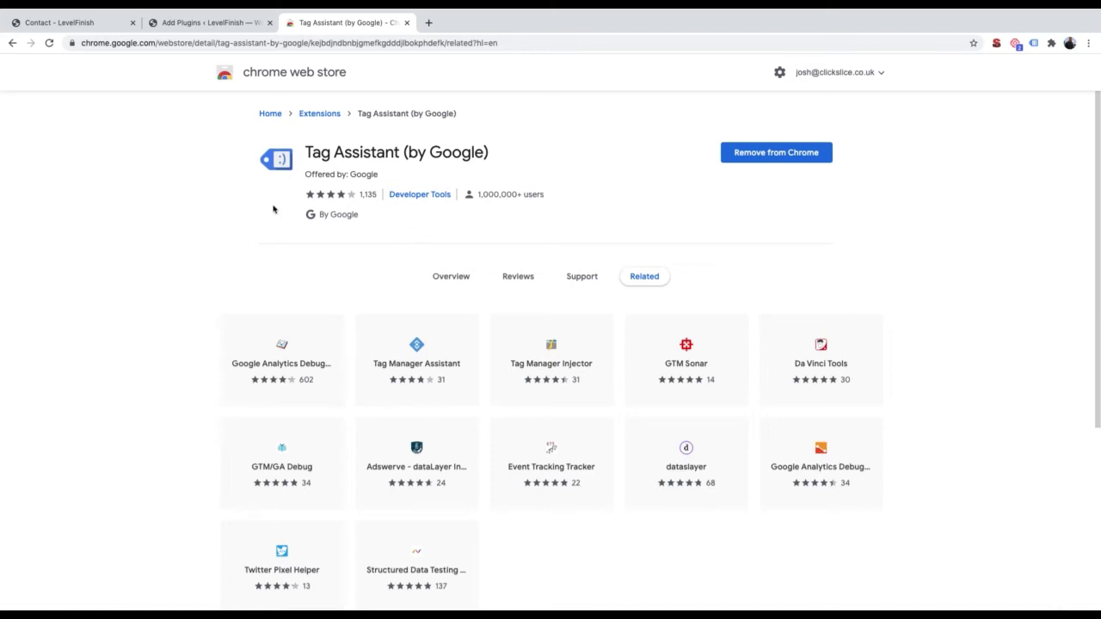
Run Tag Assistant on the Contact page and compare its tags against the Google Ads global site tag
left_click(77, 22)
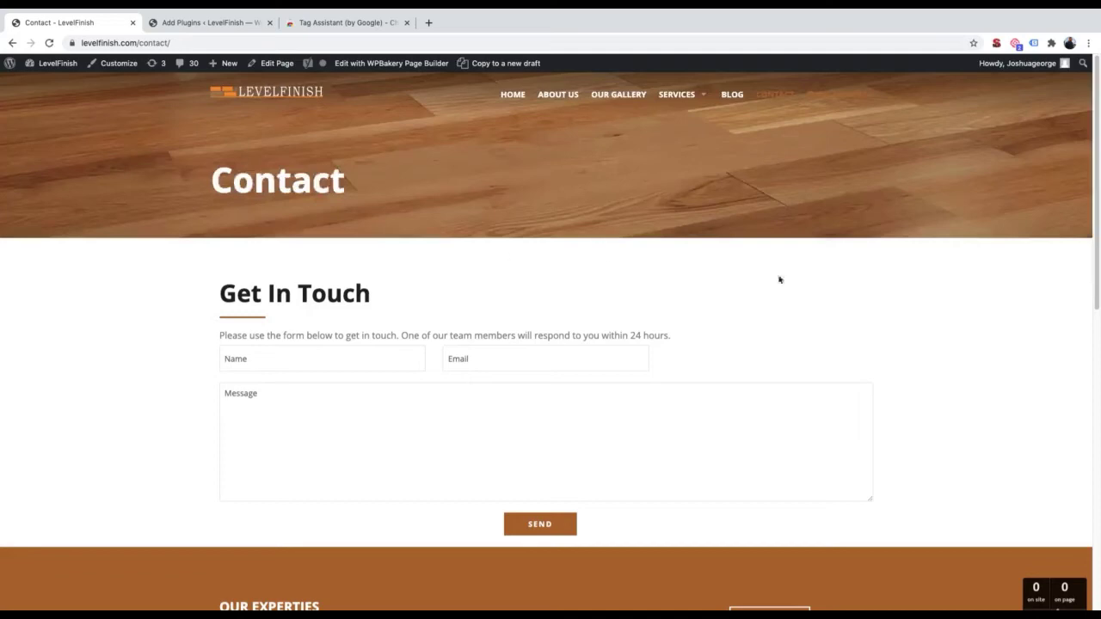
left_click(1035, 43)
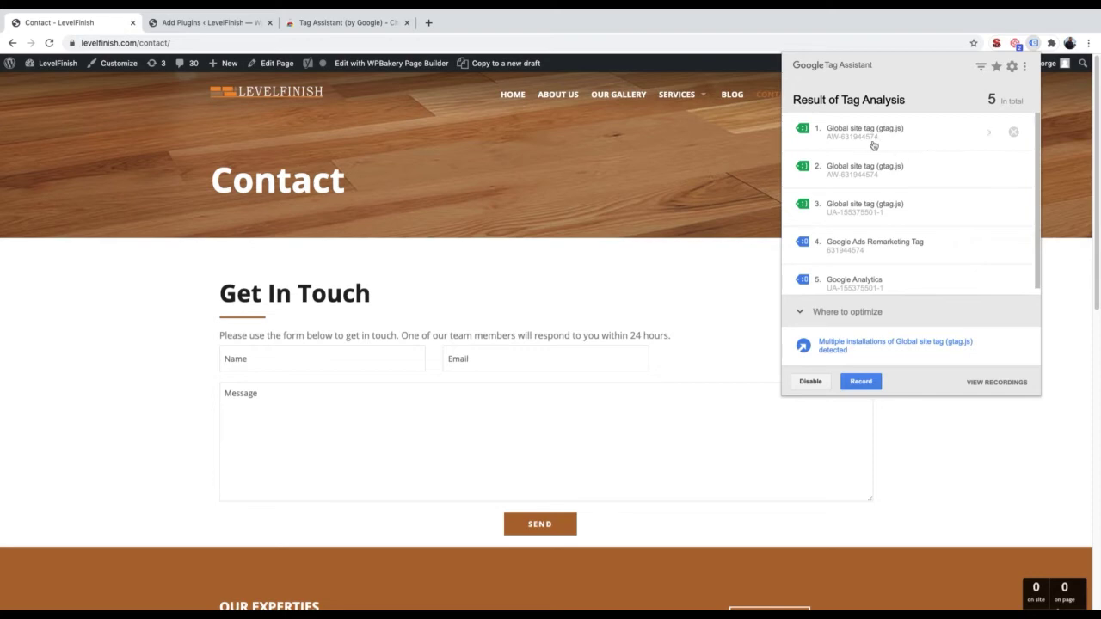
key("ctrl+Left")
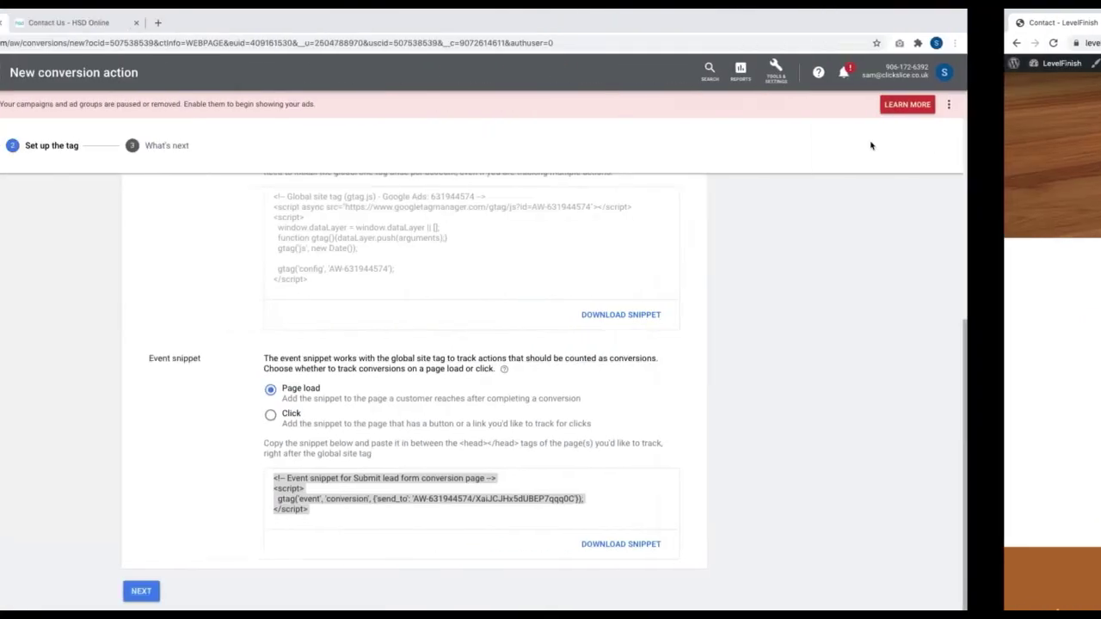
scroll(573, 236, "up", 1)
left_click(602, 276)
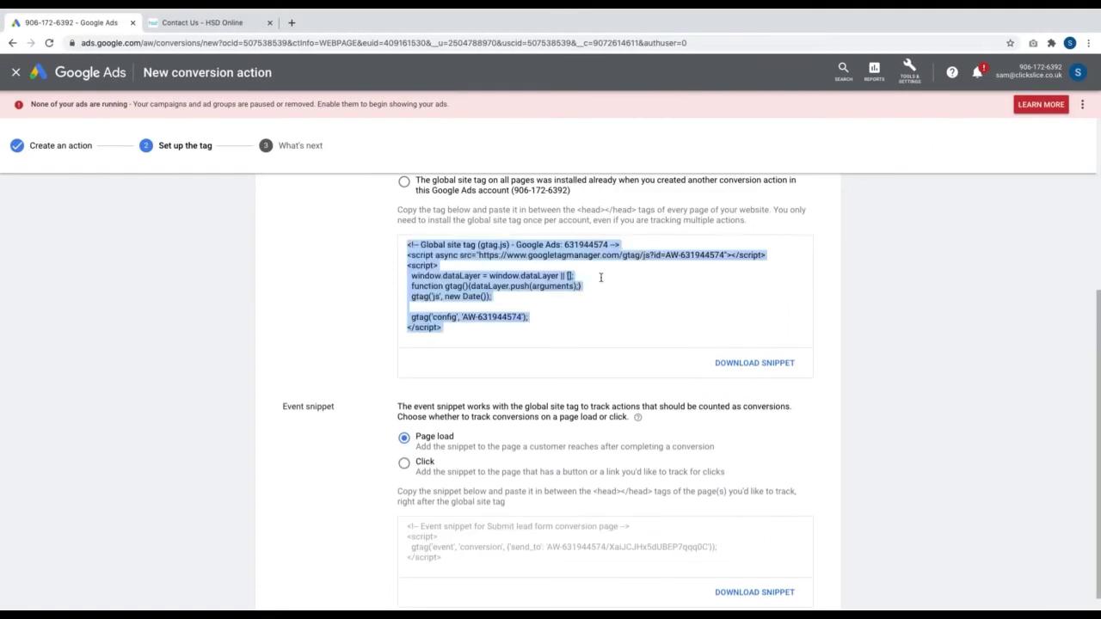
left_click(602, 252)
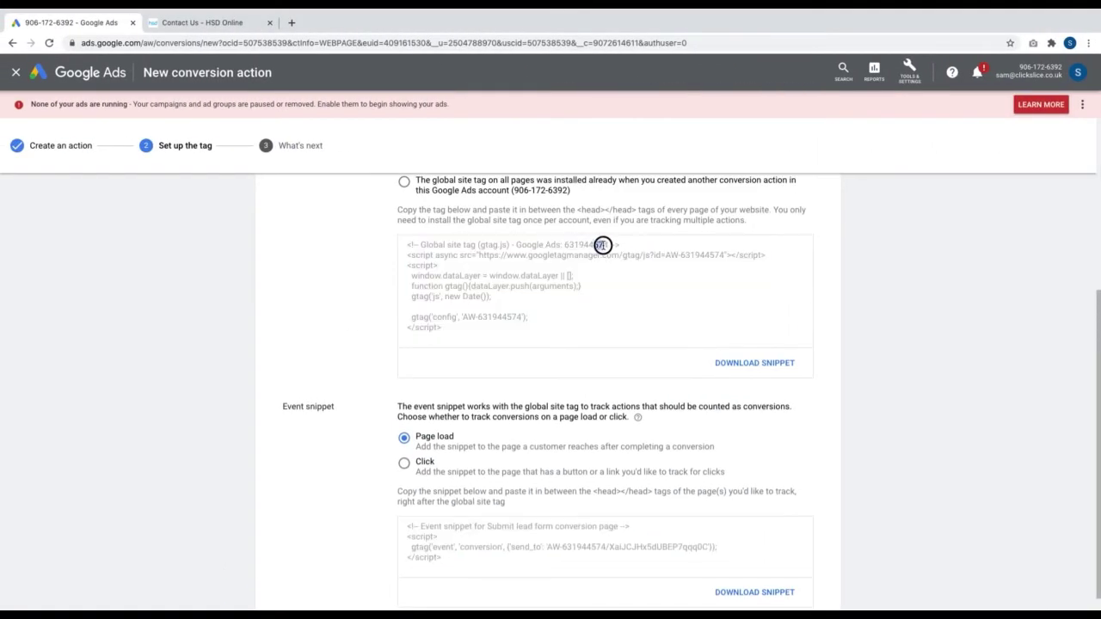
left_click(610, 246)
key("ctrl+Right")
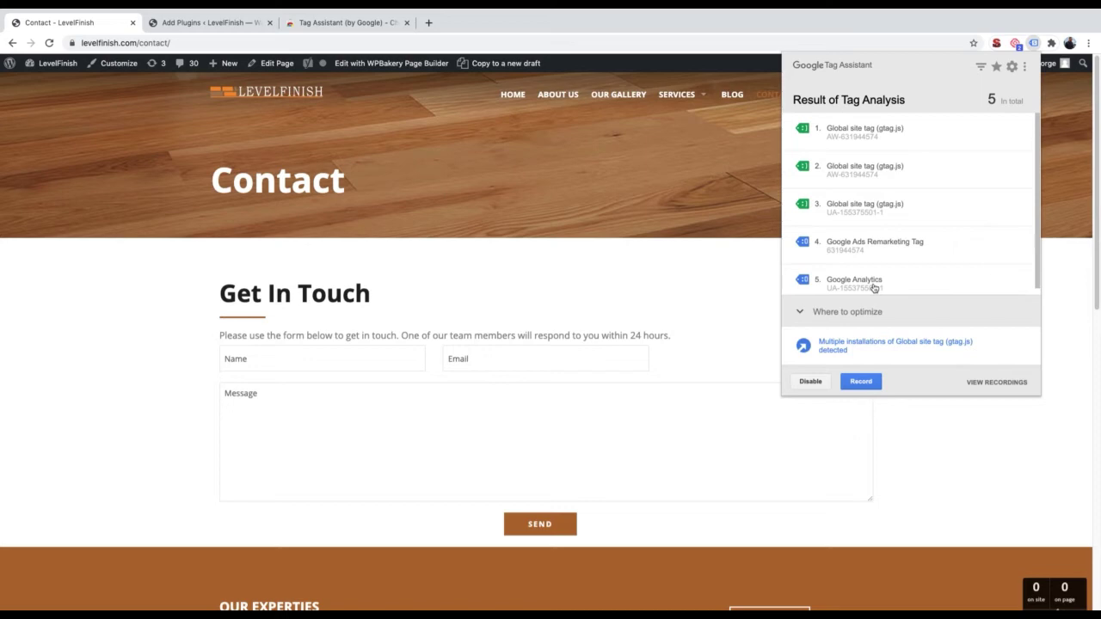
left_click(624, 299)
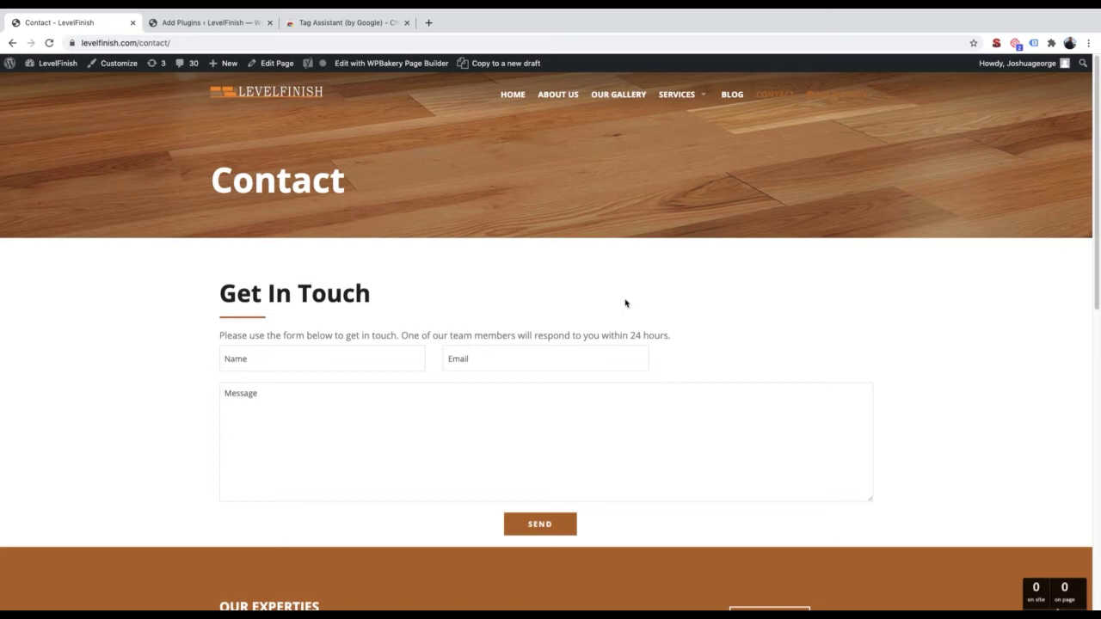
Send a test enquiry with a name, e-mail and message 'Hello, hi, nice website blah blah'
left_click(399, 357)
type("Simon")
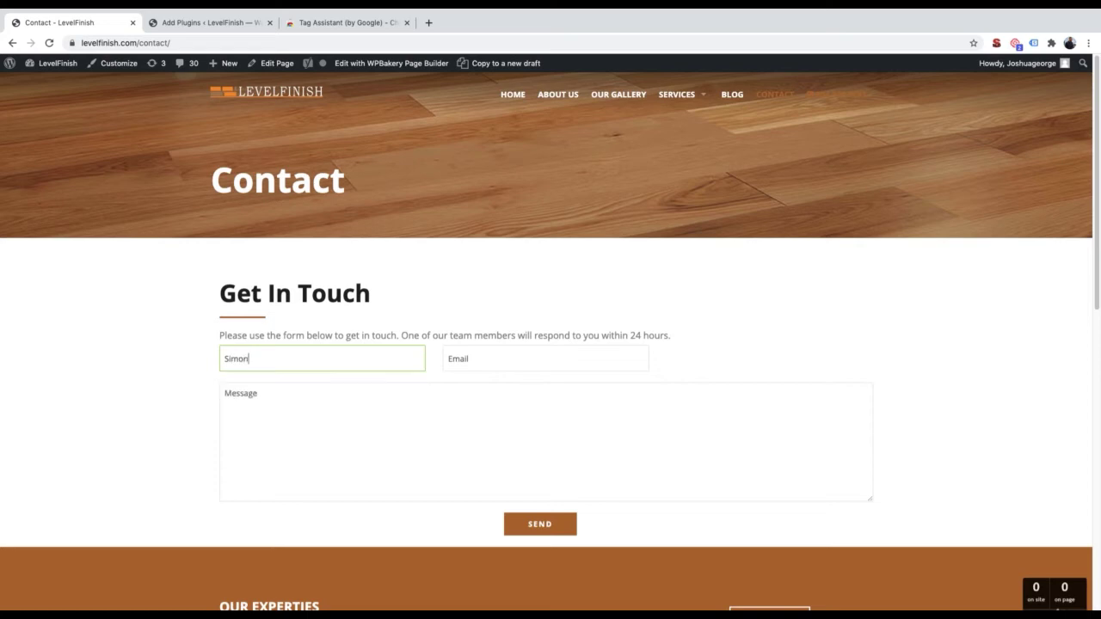
key("Tab")
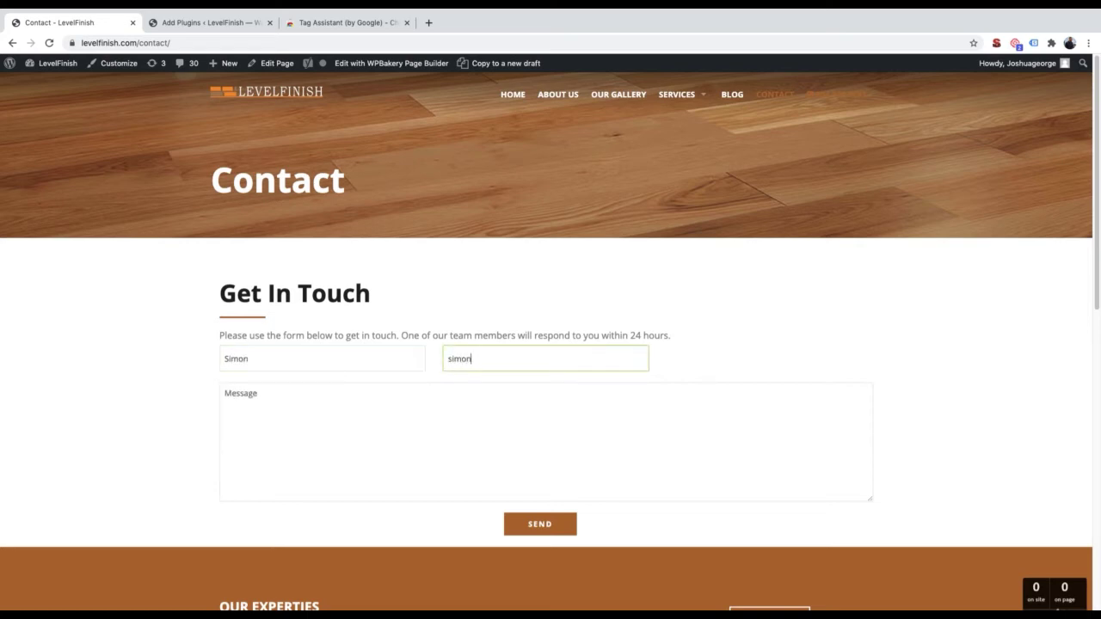
left_click(365, 411)
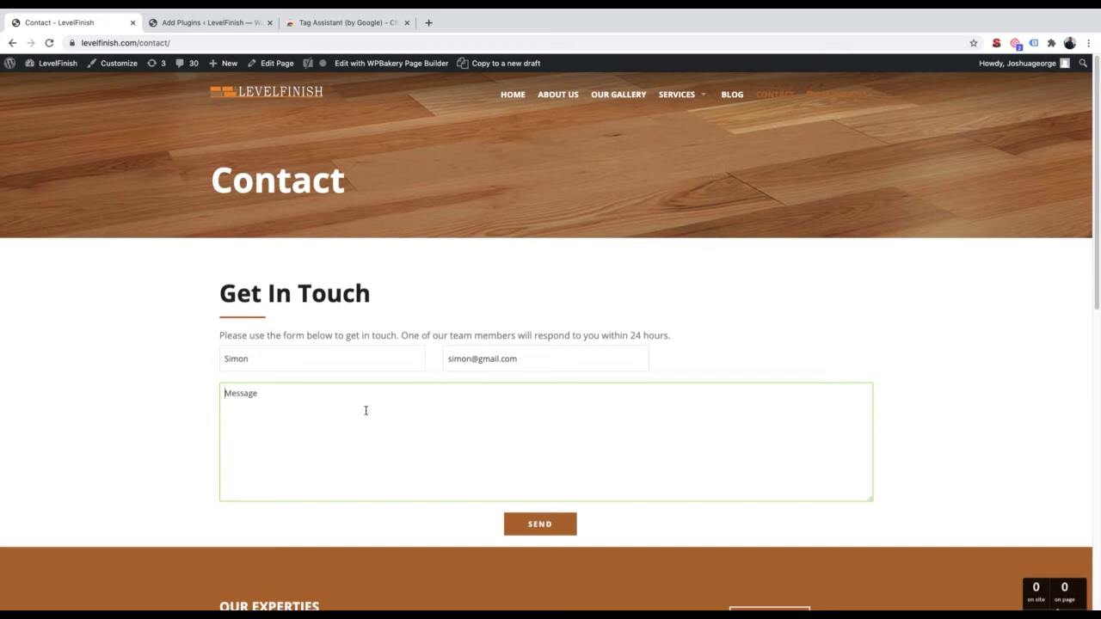
type("Hello, hi, nice website blah blah")
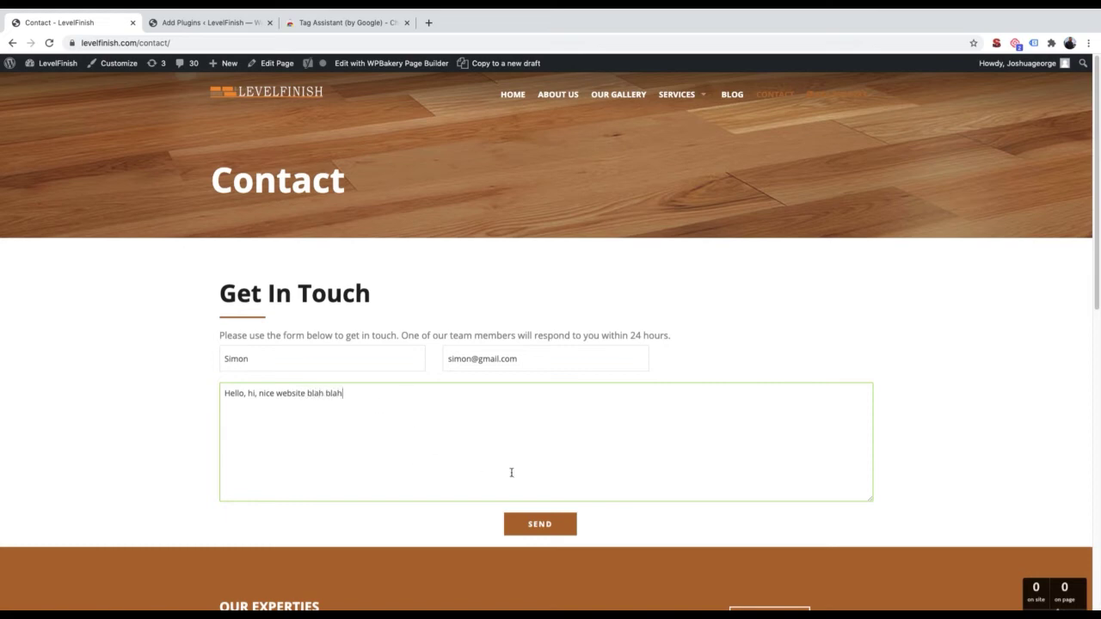
left_click(565, 526)
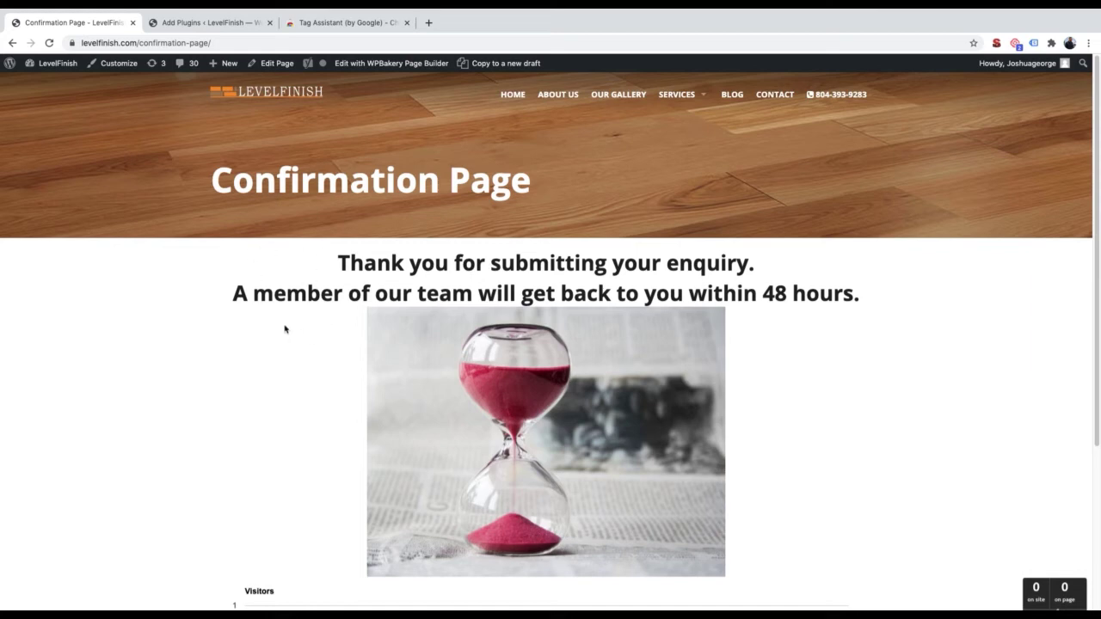
Open the Confirmation Page in the WPBakery frontend editor and list elements to add below the image
left_click(281, 64)
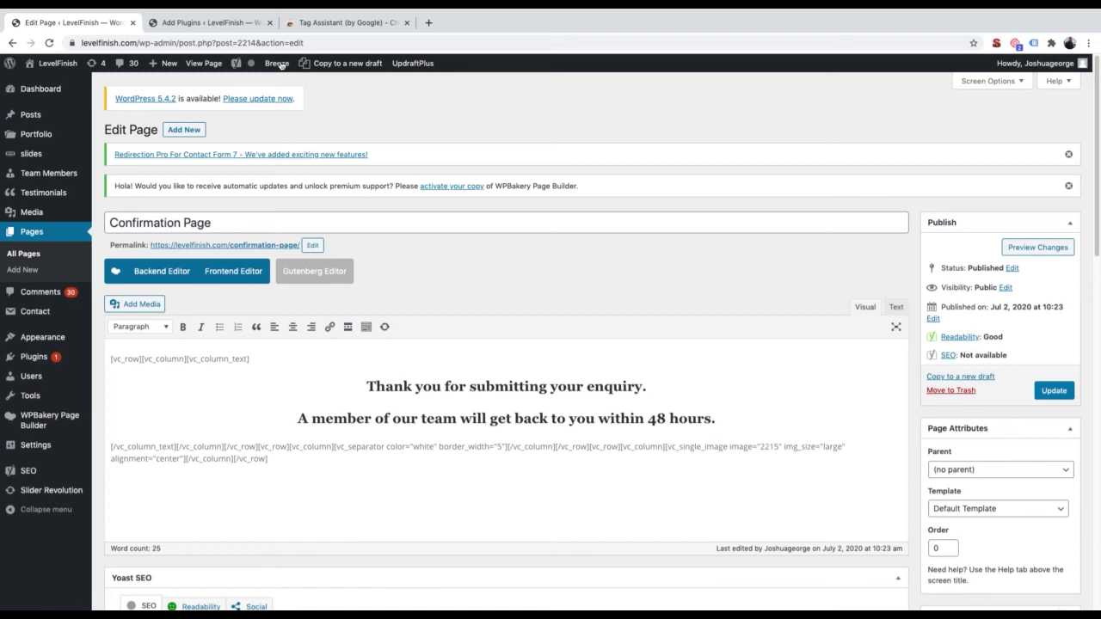
left_click(254, 274)
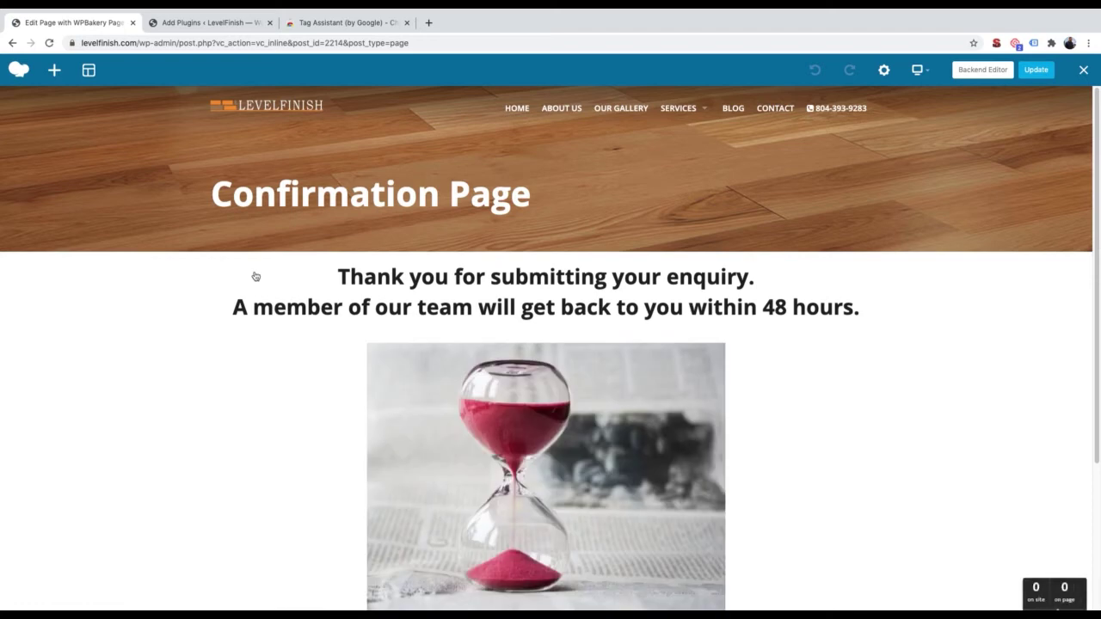
scroll(304, 392, "down", 2)
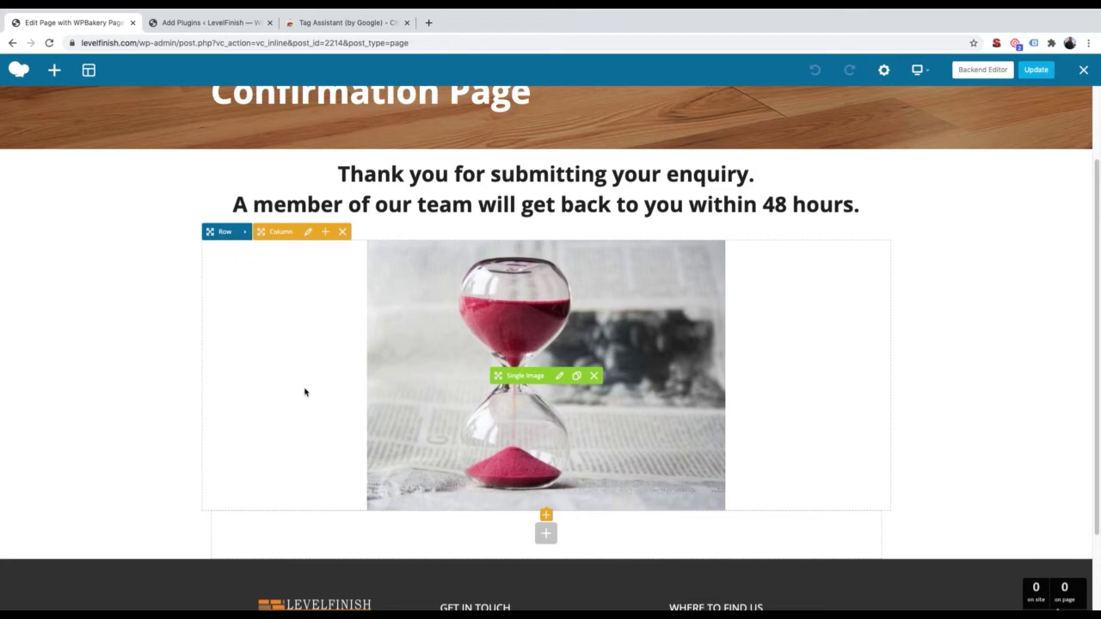
left_click(545, 533)
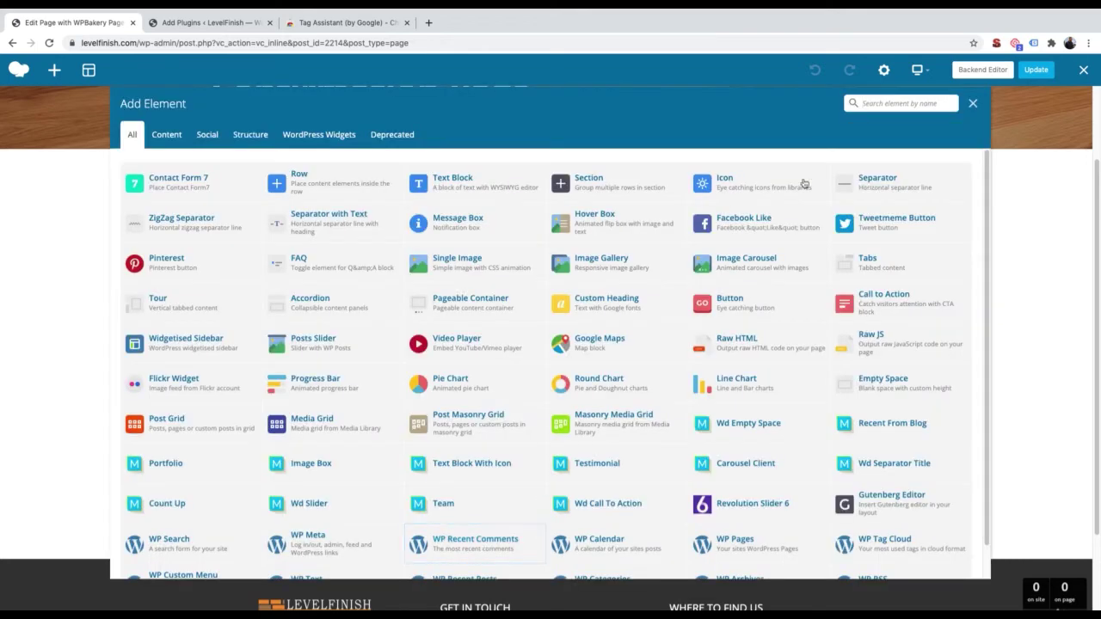
Add a Raw HTML block whose code is replaced with the pasted conversion event snippet
type("html")
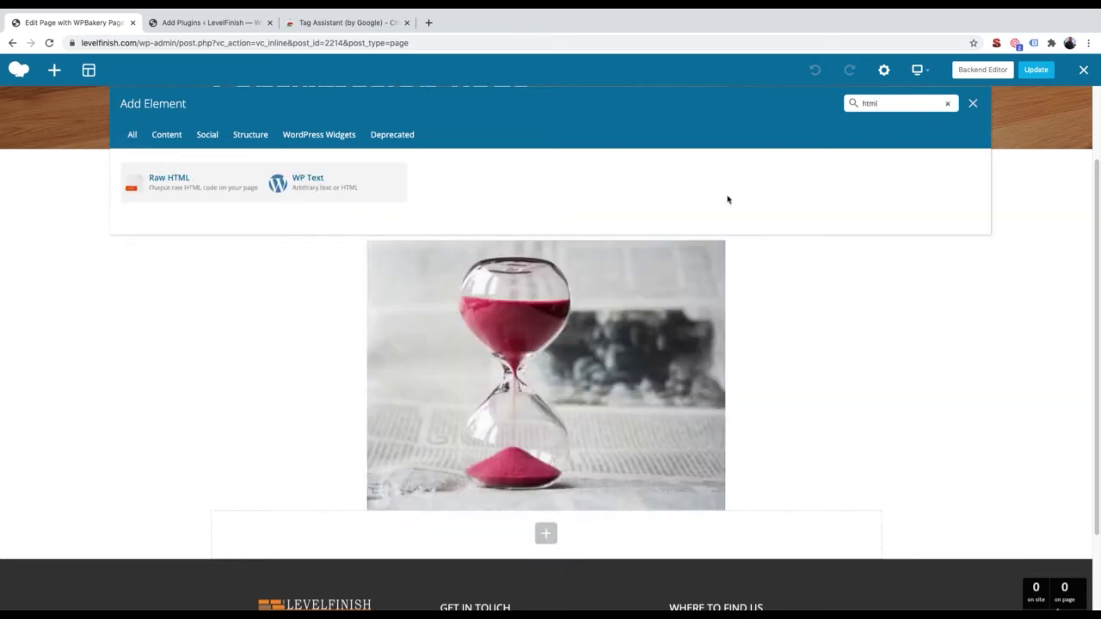
left_click(207, 194)
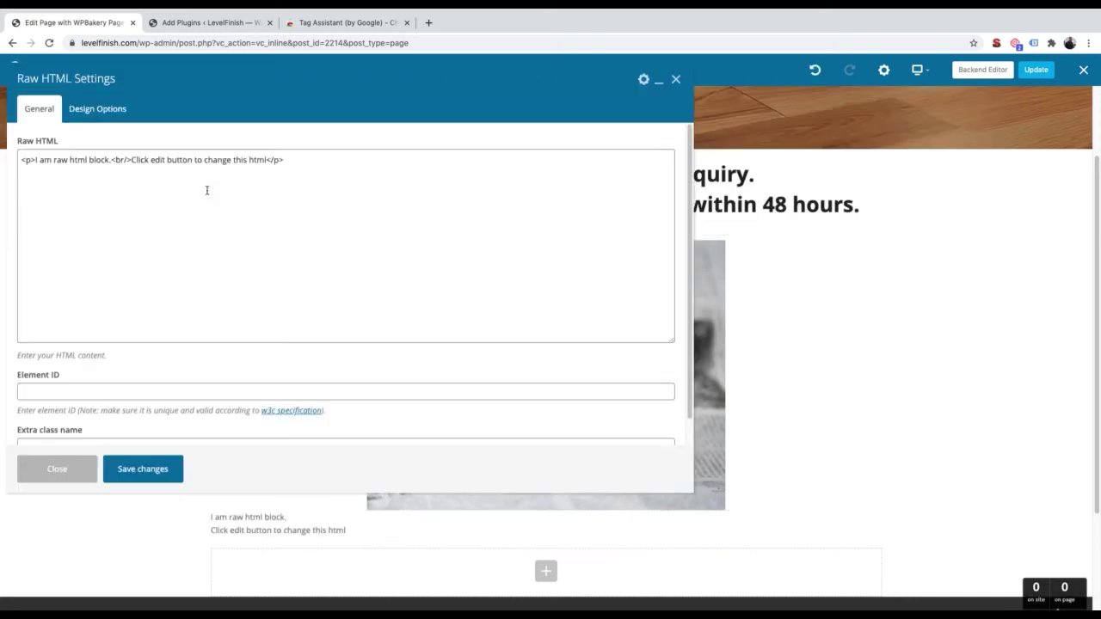
left_click(211, 215)
key("super+a")
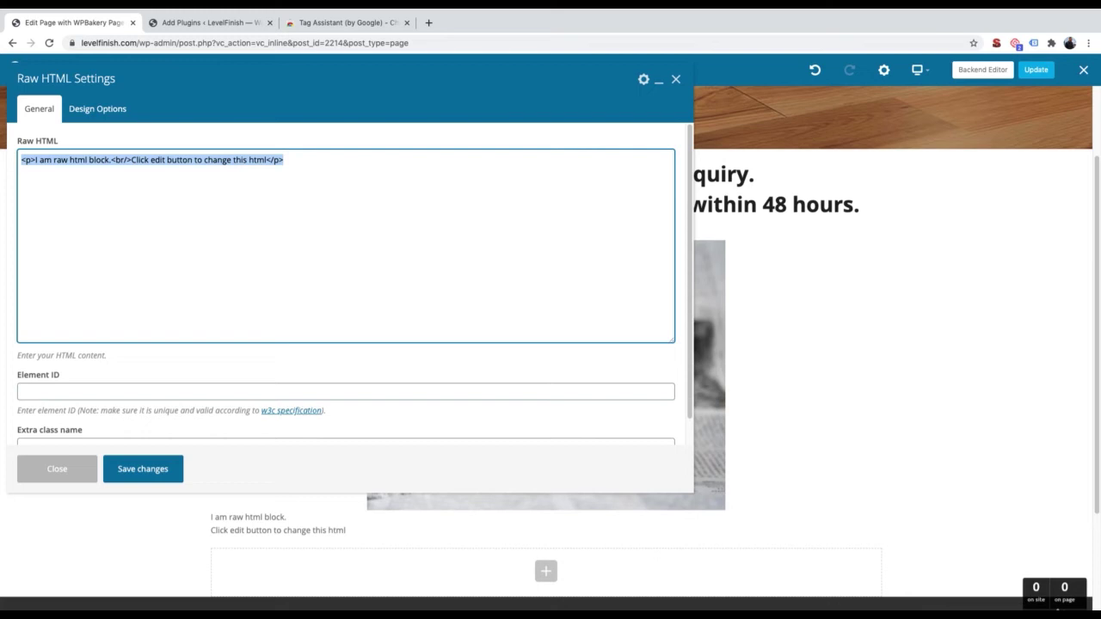
type("<!-- Event snippet for Submit lead form conversion page --> <script>   gtag('event', 'conversion', {'send_to': 'AW-631944574/XaiJCJHx5dUBEP7qqq0C'}); </script>")
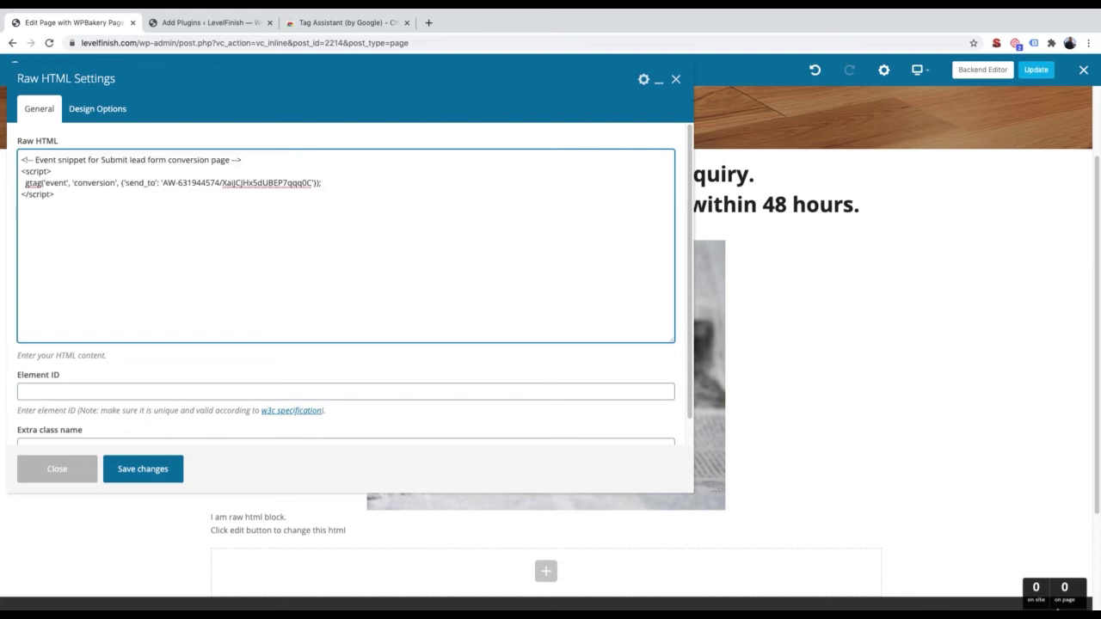
left_click(164, 472)
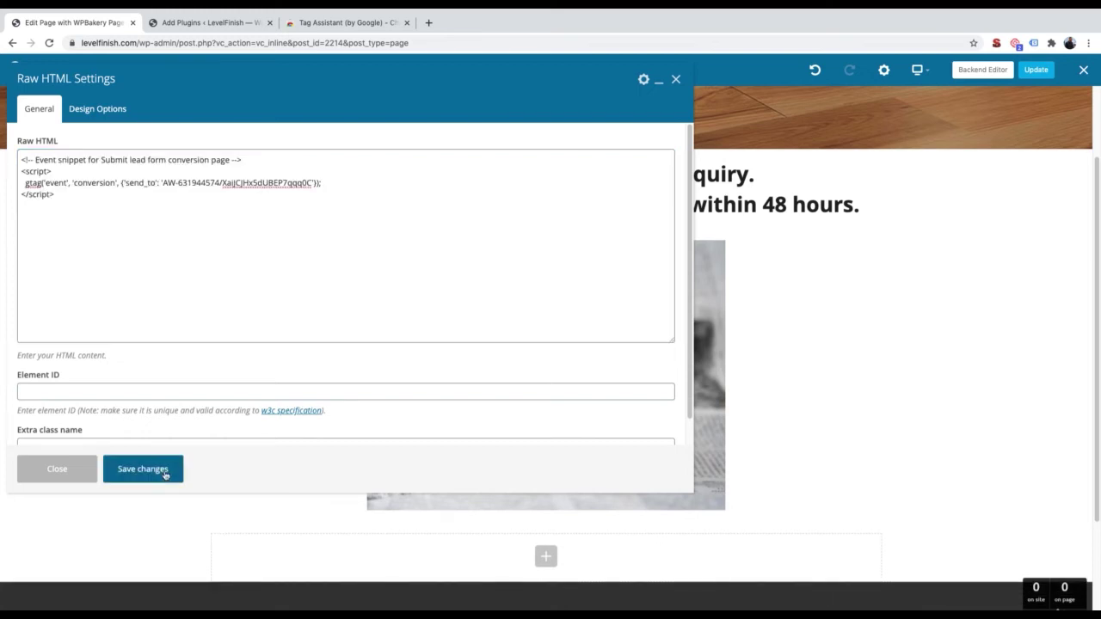
Close the block settings, update the Confirmation Page and reload it
left_click(679, 80)
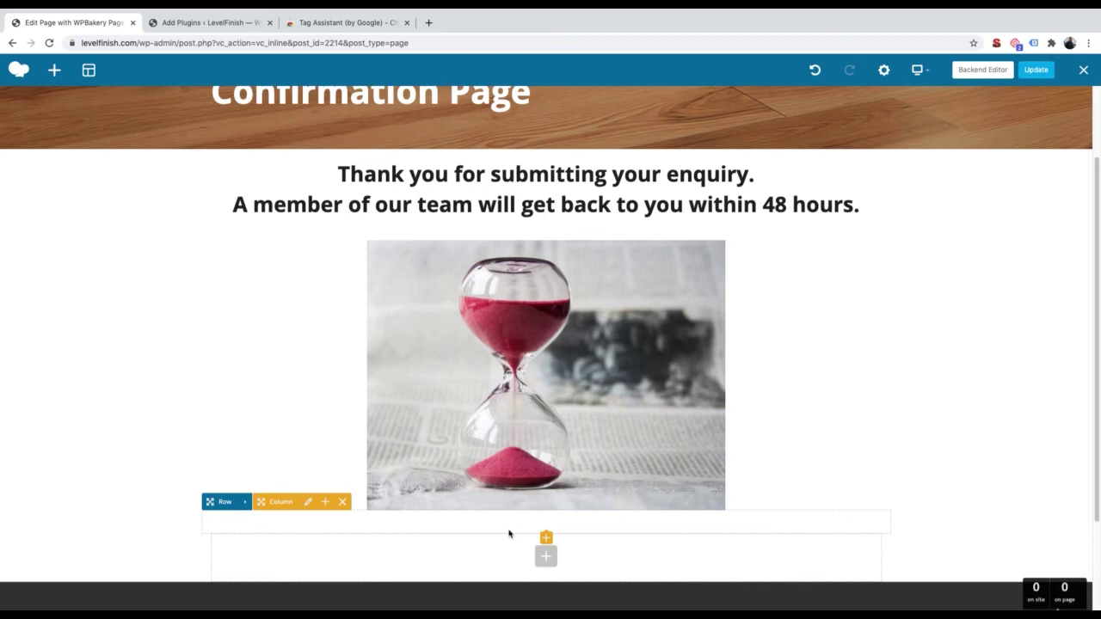
left_click(1032, 75)
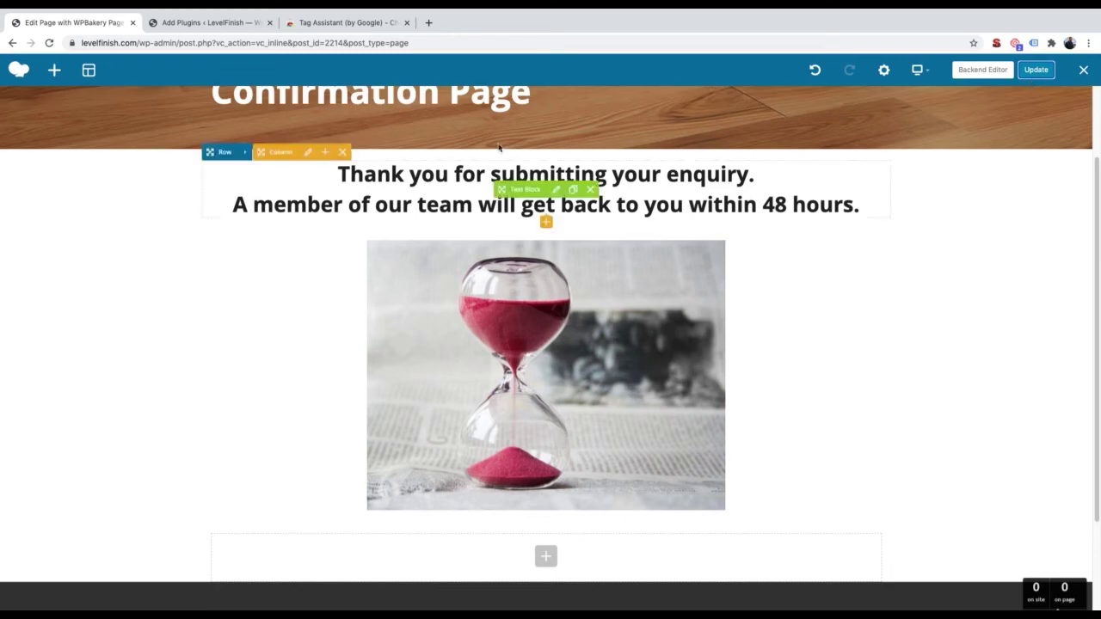
left_click(48, 43)
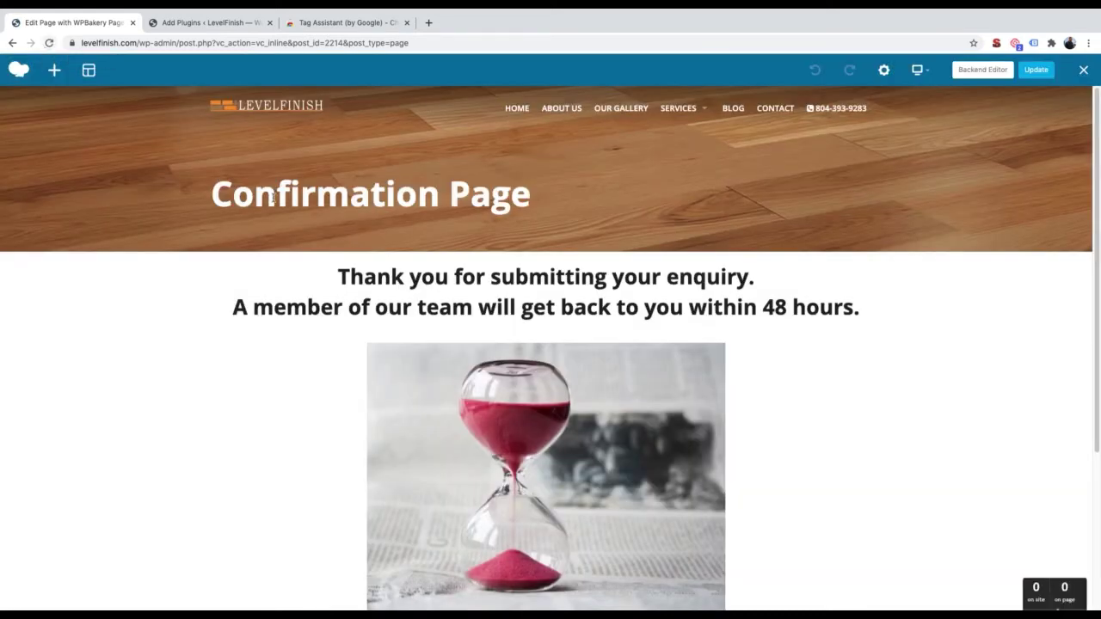
Verify Tag Assistant shows 6 tags including Google Ads Conversion Tracking, then switch to the Backend Editor
left_click(1034, 43)
double_click(992, 99)
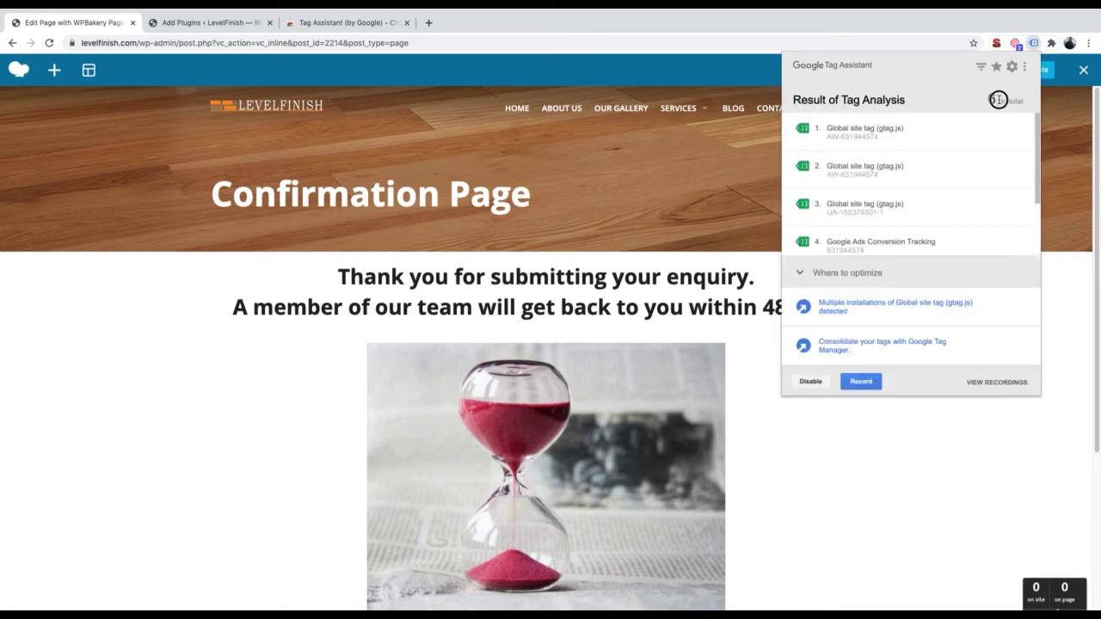
scroll(922, 181, "down", 2)
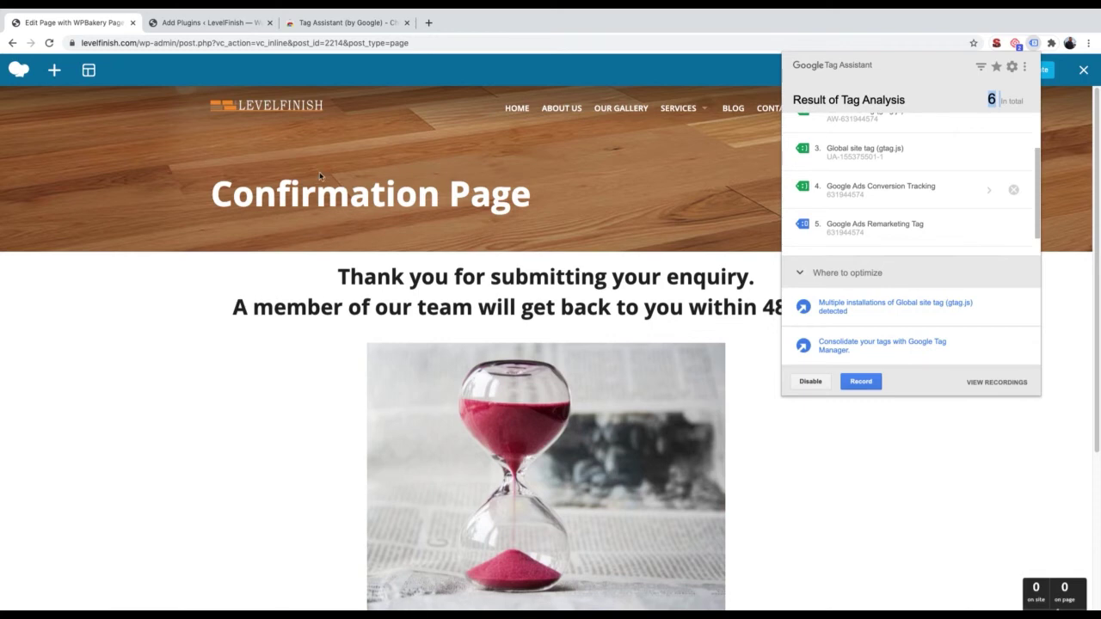
left_click(434, 162)
left_click(991, 70)
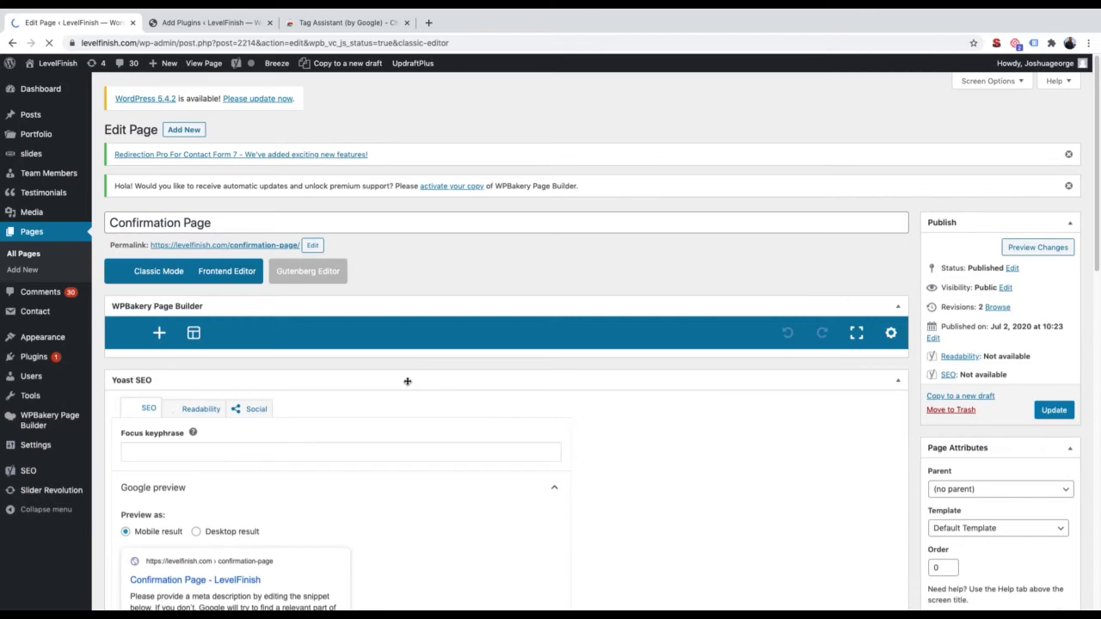
Delete the Raw HTML row from the Confirmation Page, confirm, and update the page
scroll(408, 385, "down", 3)
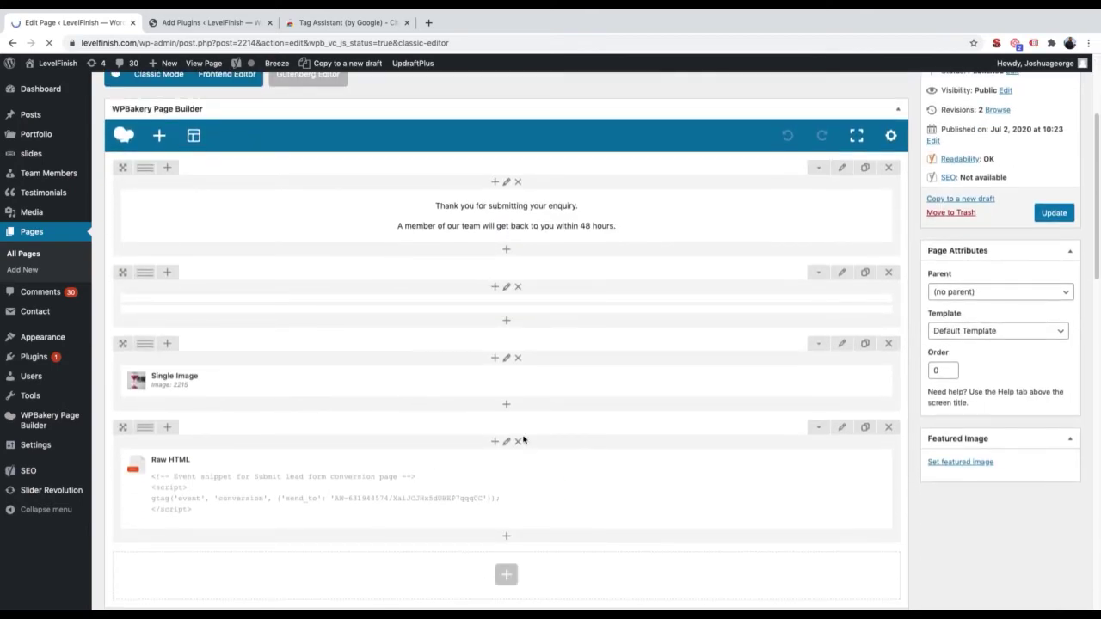
left_click(518, 441)
left_click(648, 108)
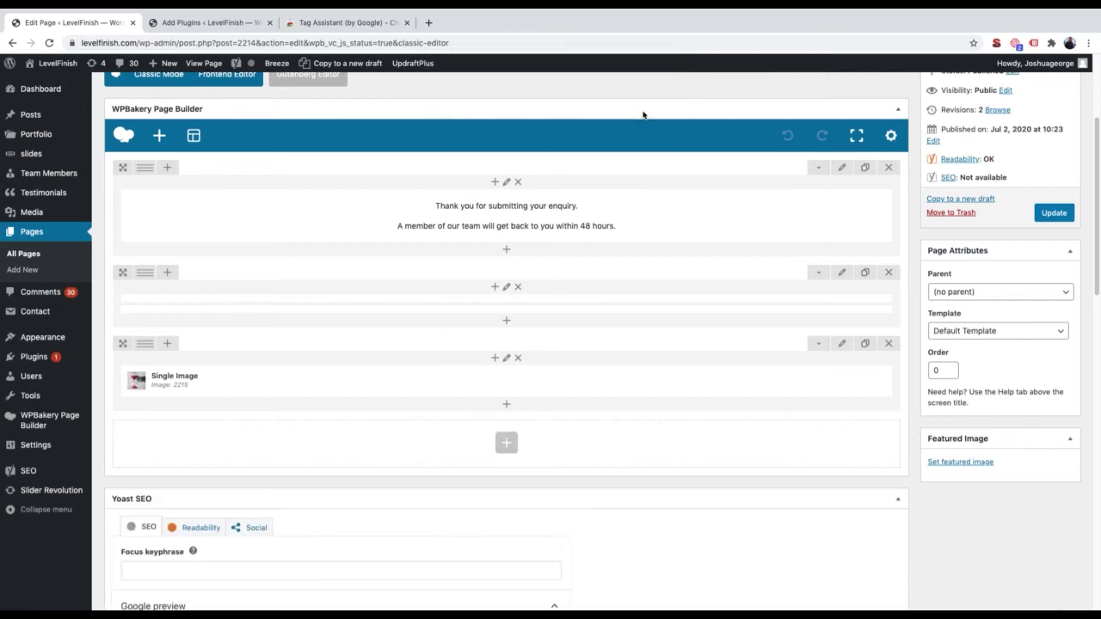
scroll(1057, 267, "up", 1)
left_click(1057, 267)
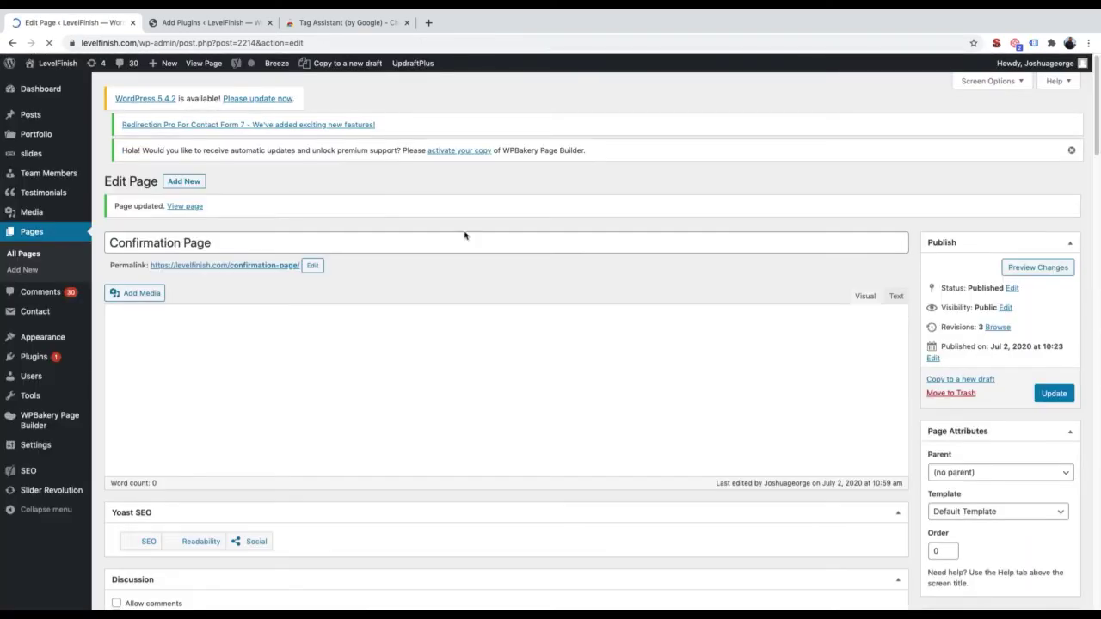
left_click(259, 263)
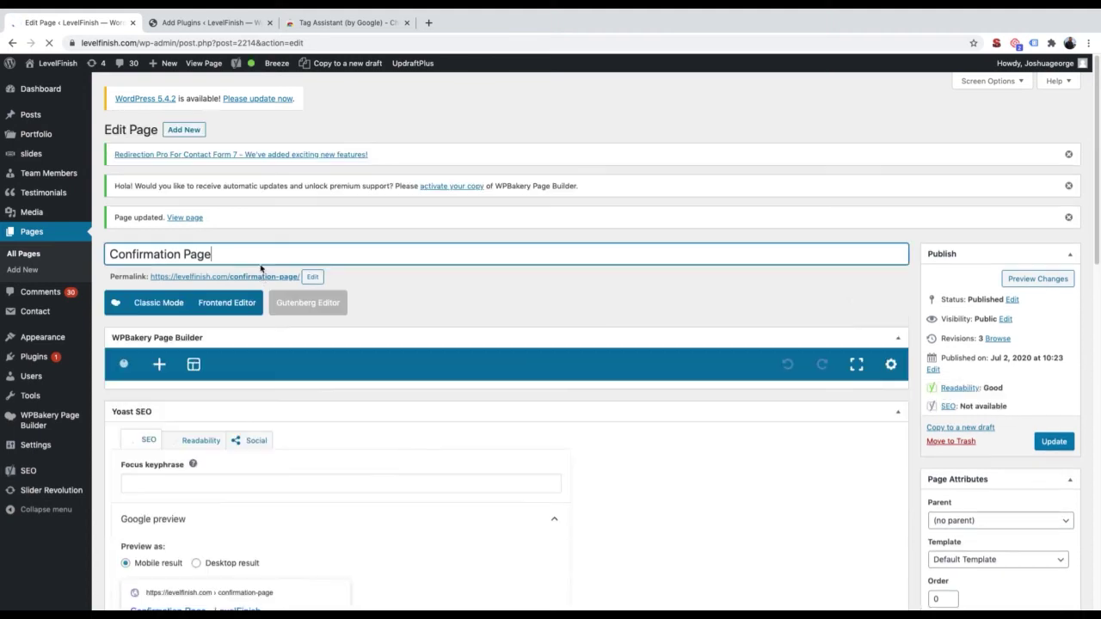
left_click(256, 276)
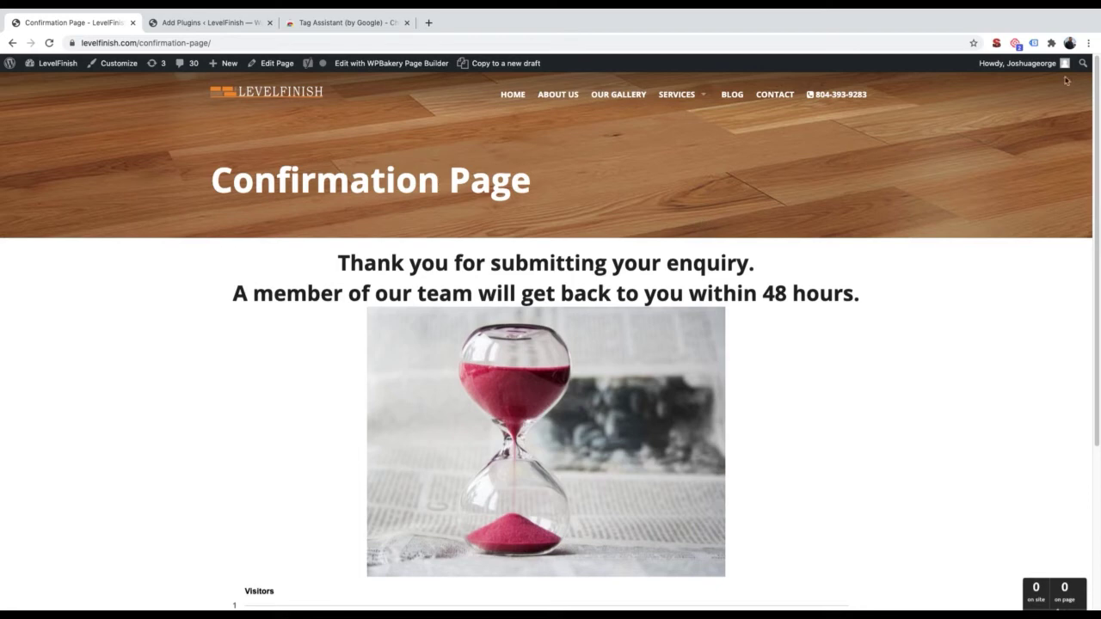
Review the five tags Tag Assistant finds on the Confirmation Page, then open it for editing
left_click(1034, 43)
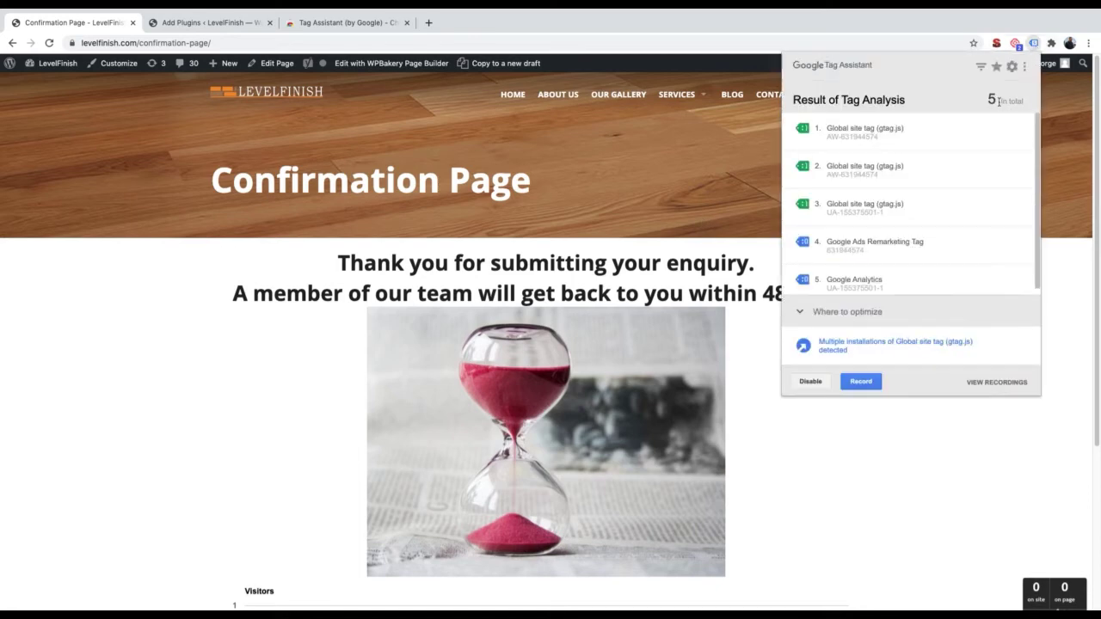
scroll(927, 189, "down", 1)
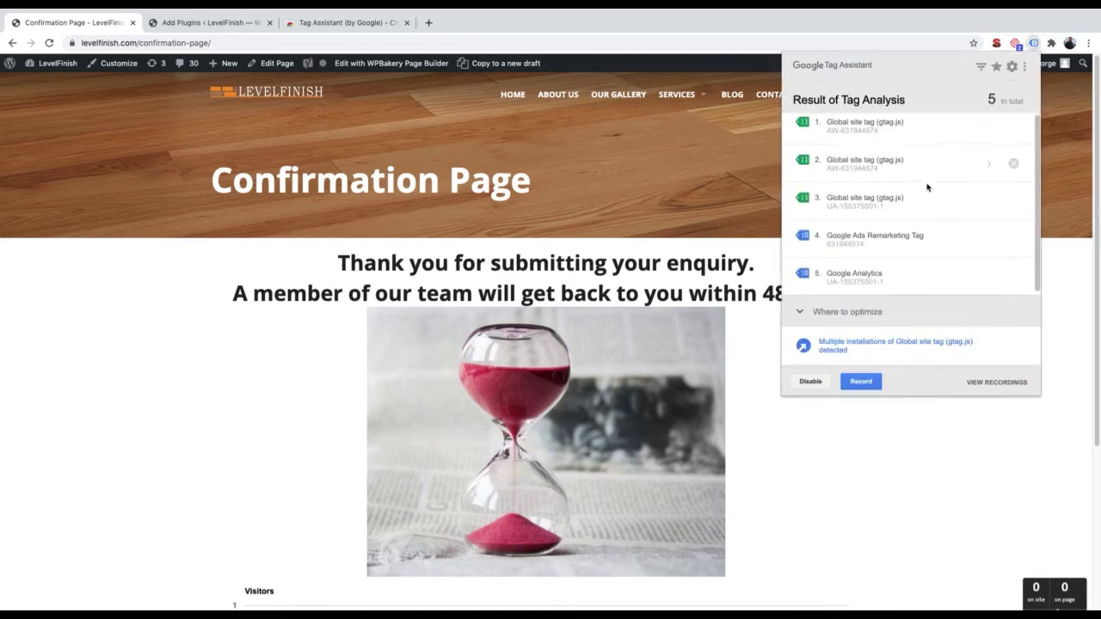
scroll(925, 192, "up", 1)
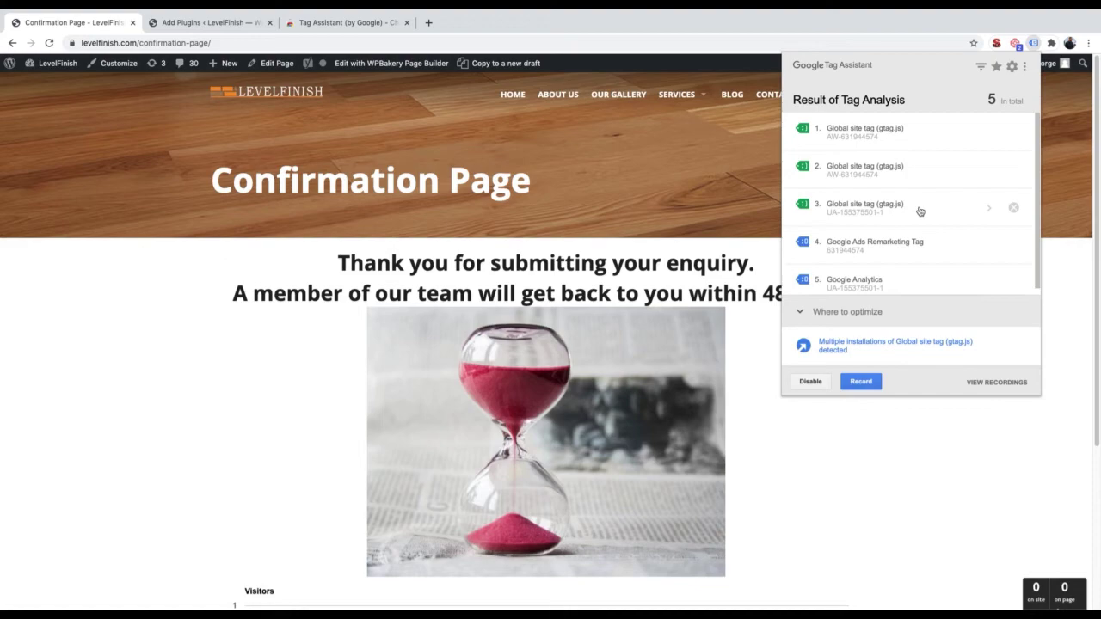
left_click(293, 67)
scroll(291, 269, "down", 1)
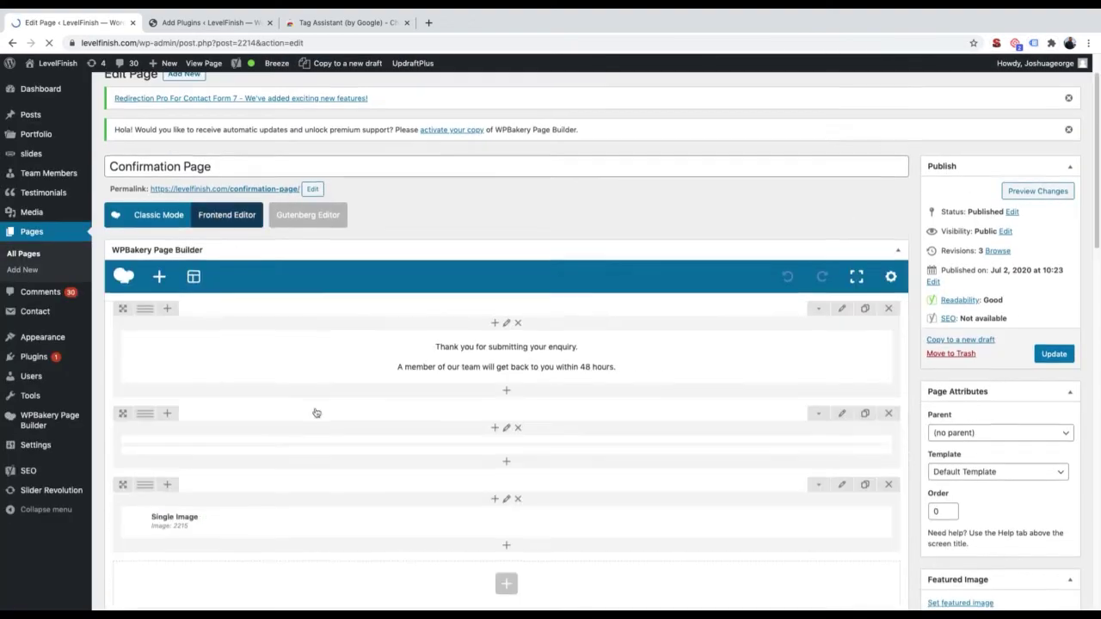
Insert a Raw HTML element holding the conversion event snippet and update the Confirmation Page
scroll(317, 413, "down", 2)
left_click(506, 369)
type("raw")
left_click(185, 182)
left_click(356, 235)
key("ctrl+v")
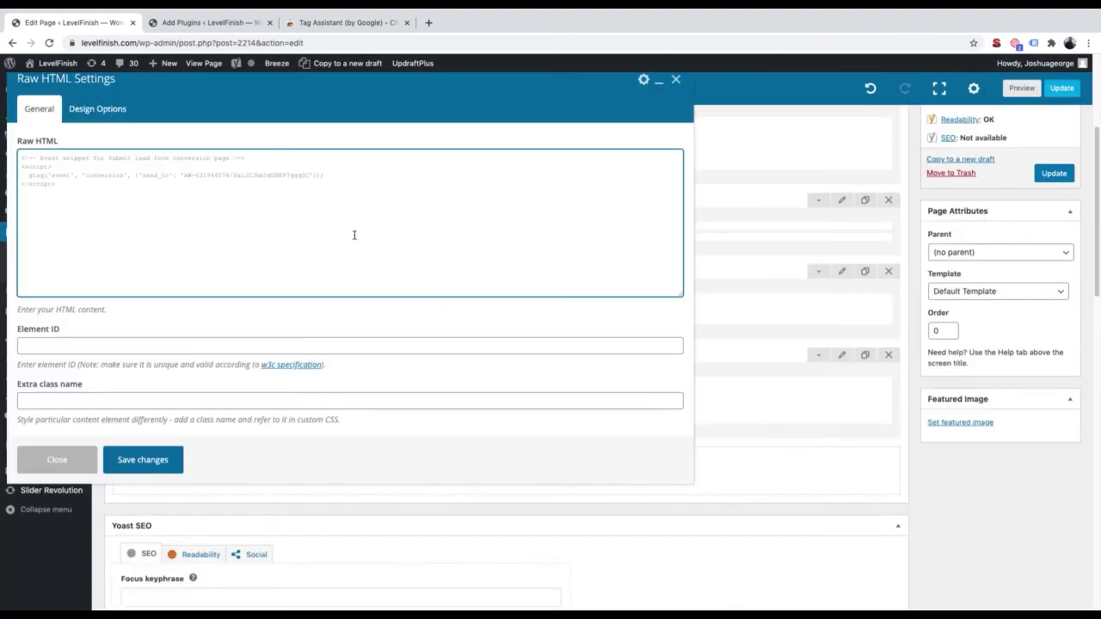
left_click(138, 463)
left_click(1054, 173)
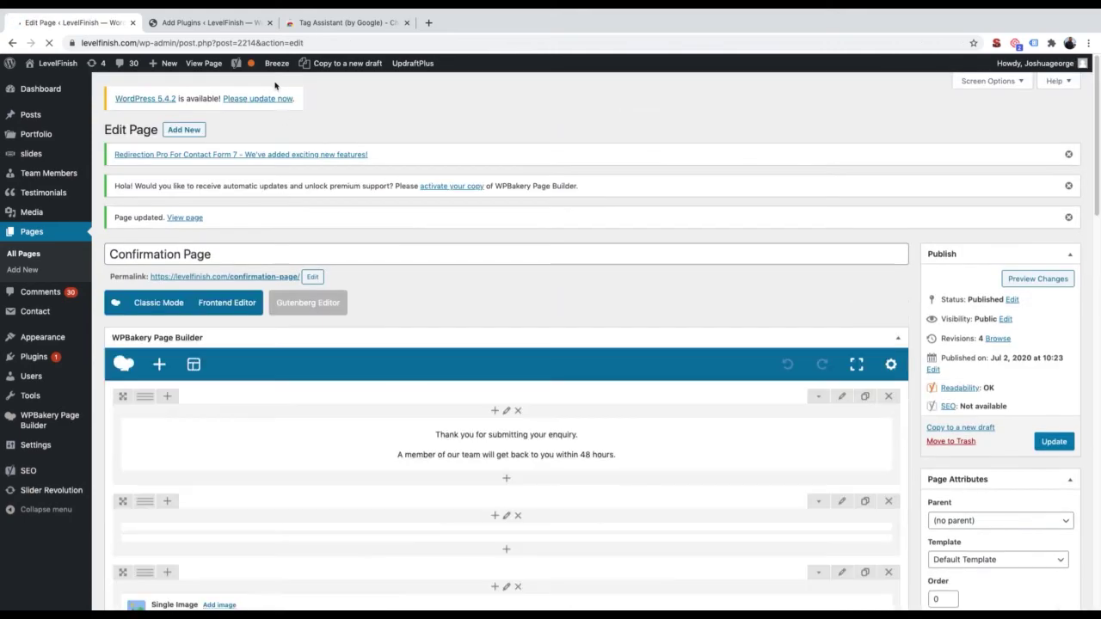
Purge all Breeze cache, view the live Contact page, then return to Google Ads
mouse_move(277, 63)
left_click(297, 80)
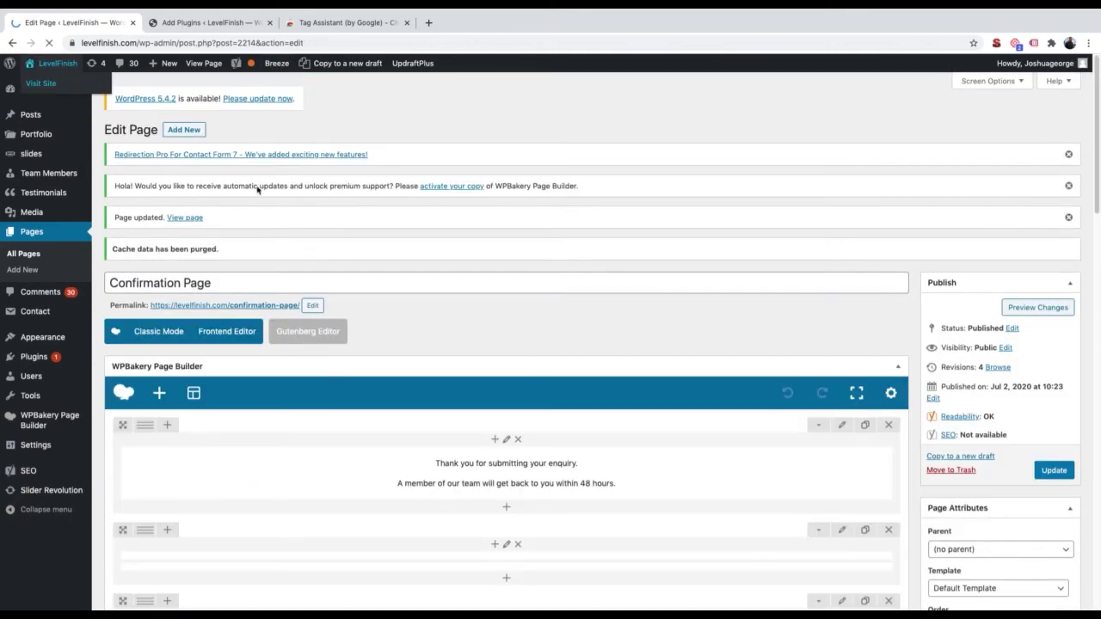
left_click(66, 86)
left_click(773, 94)
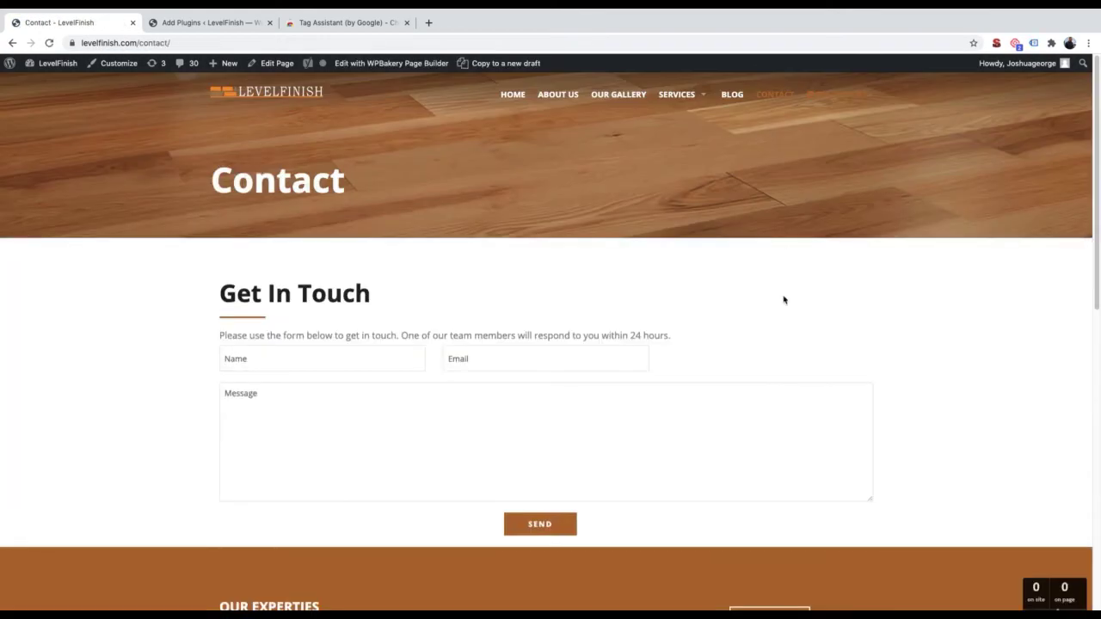
key("ctrl+Left")
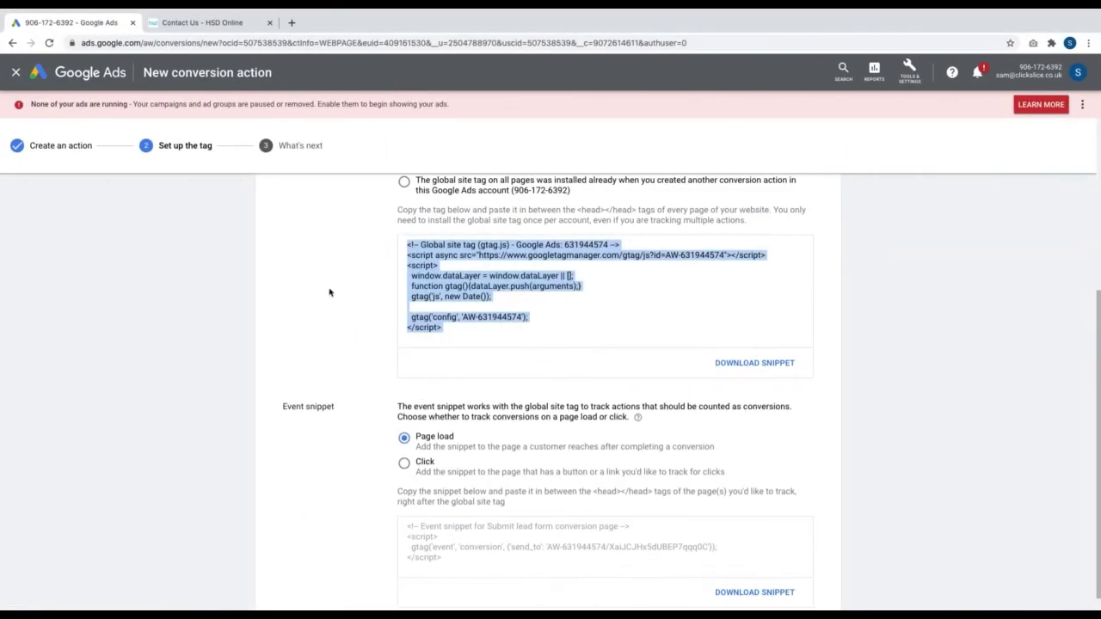
Review the global site tag and Page load event snippet code, then proceed to What's next
left_click(335, 301)
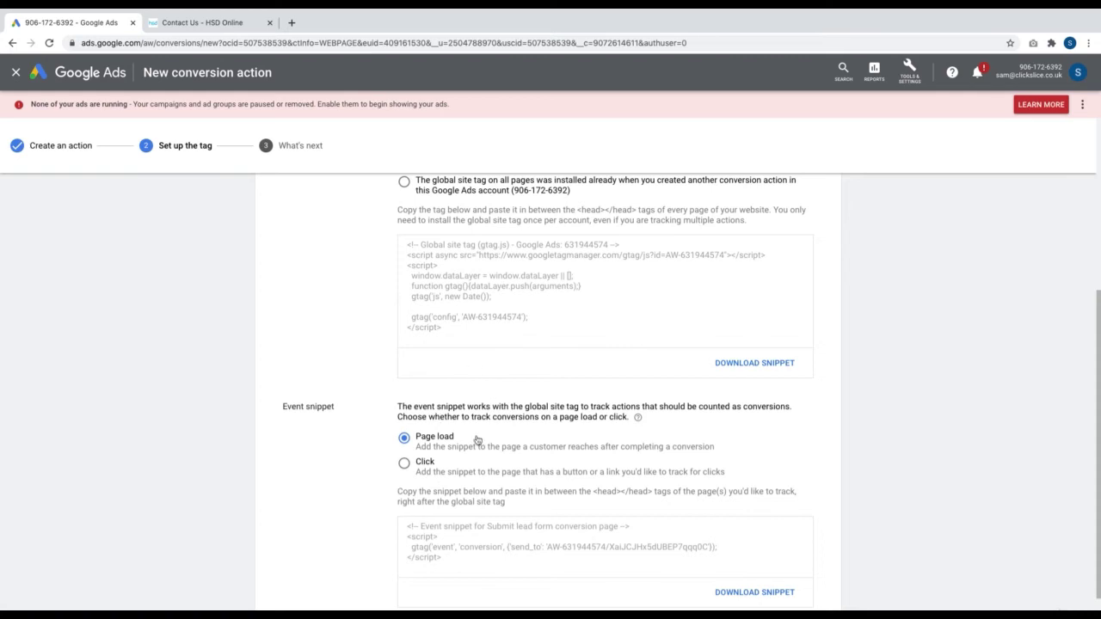
scroll(477, 439, "up", 3)
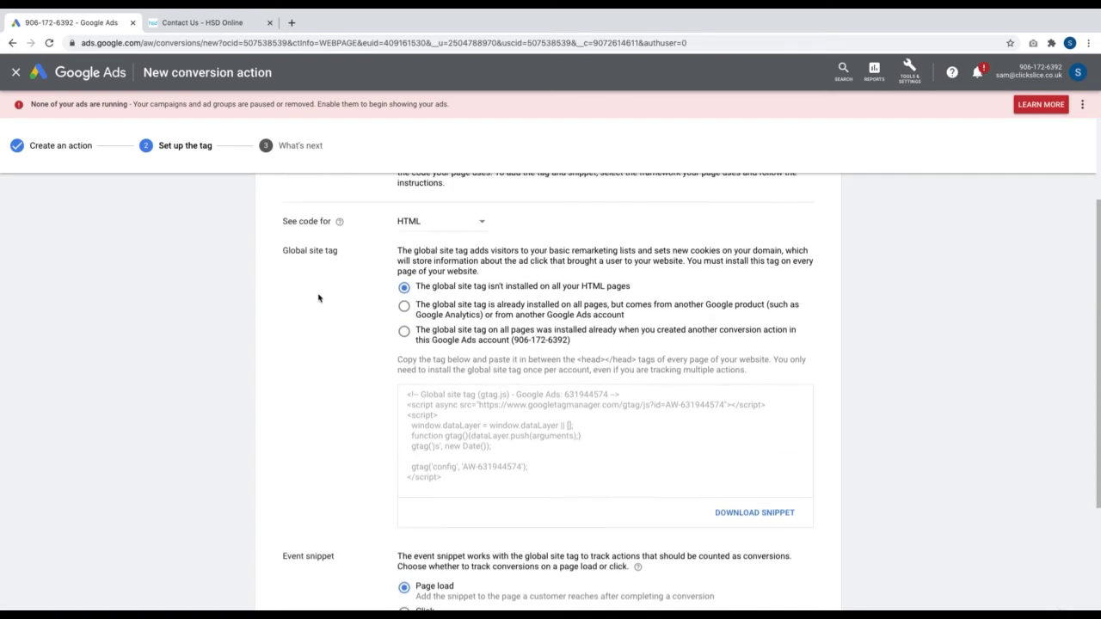
scroll(480, 316, "down", 3)
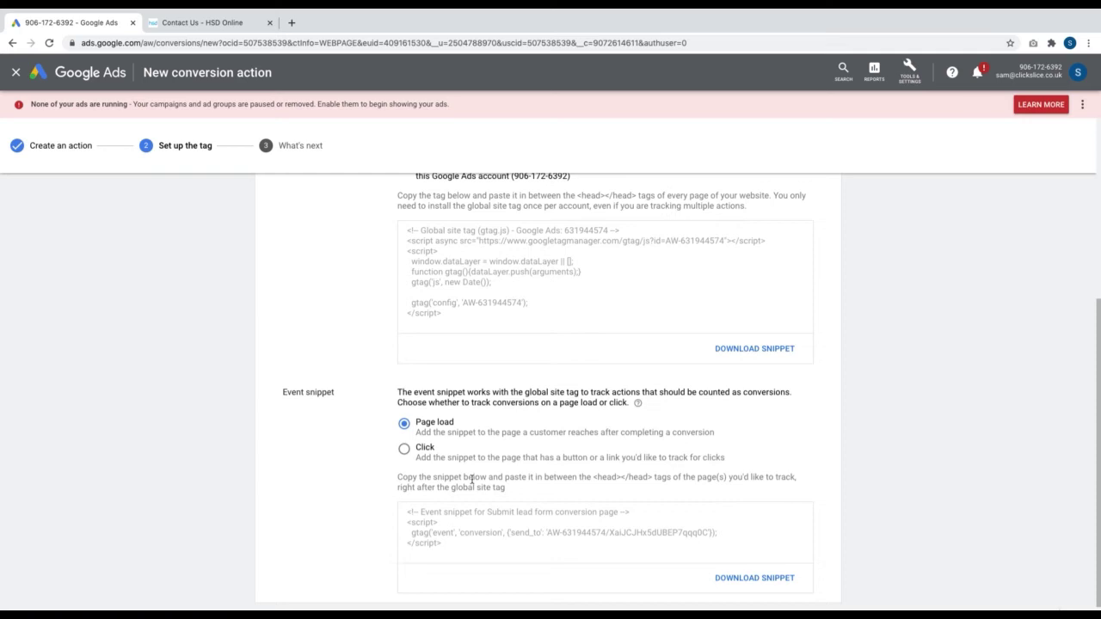
scroll(472, 479, "down", 1)
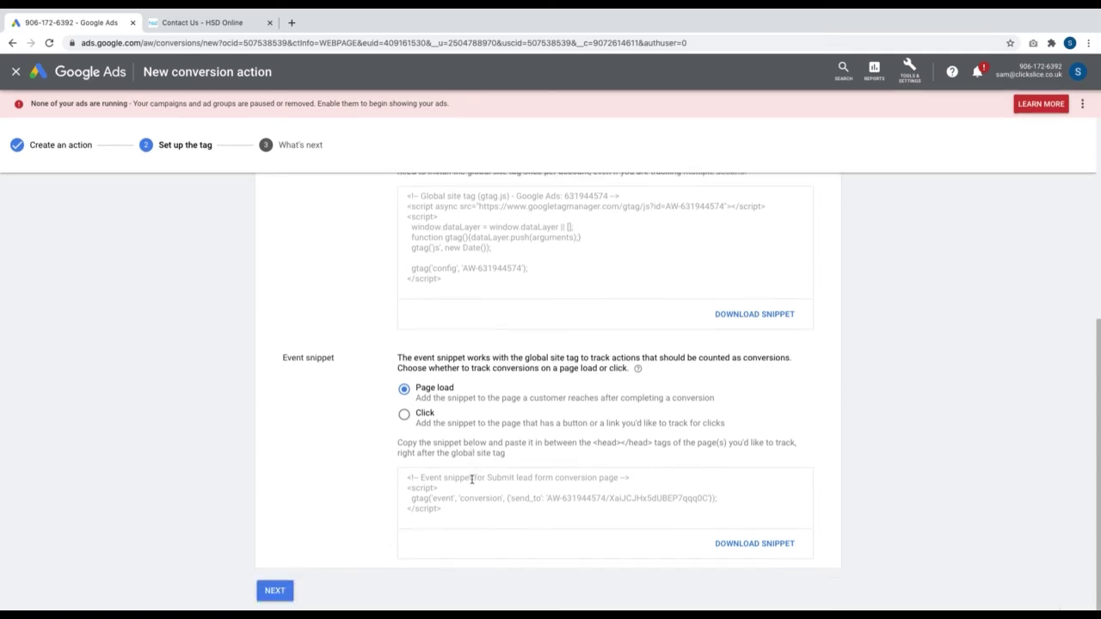
left_click(272, 591)
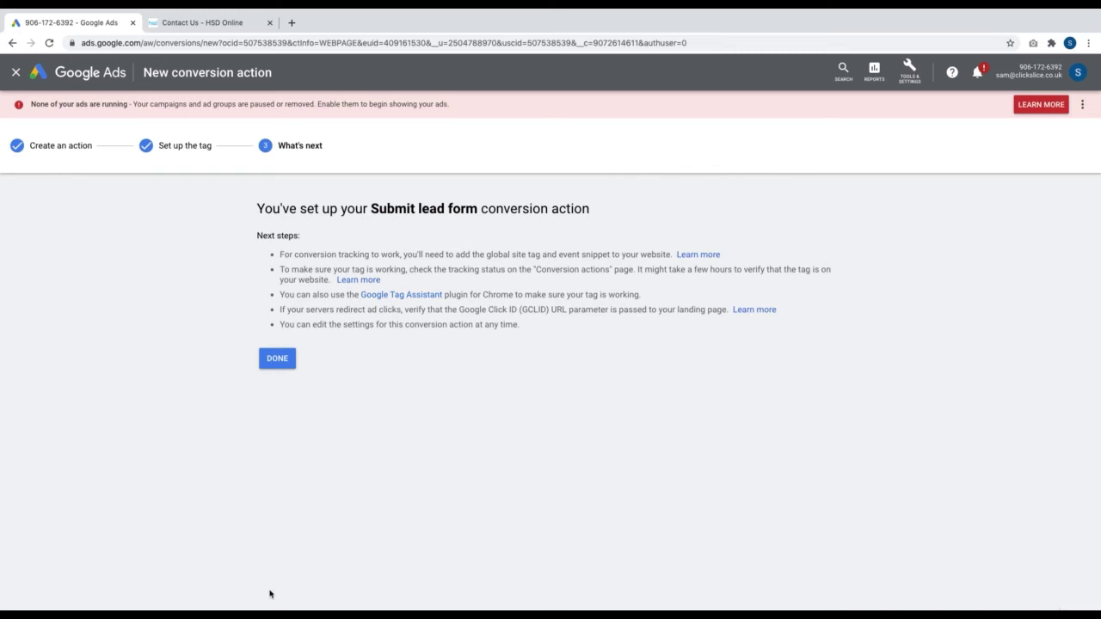
Back in the conversion actions list, rename Submit lead form to 'Contact page - Lead form'
left_click(276, 366)
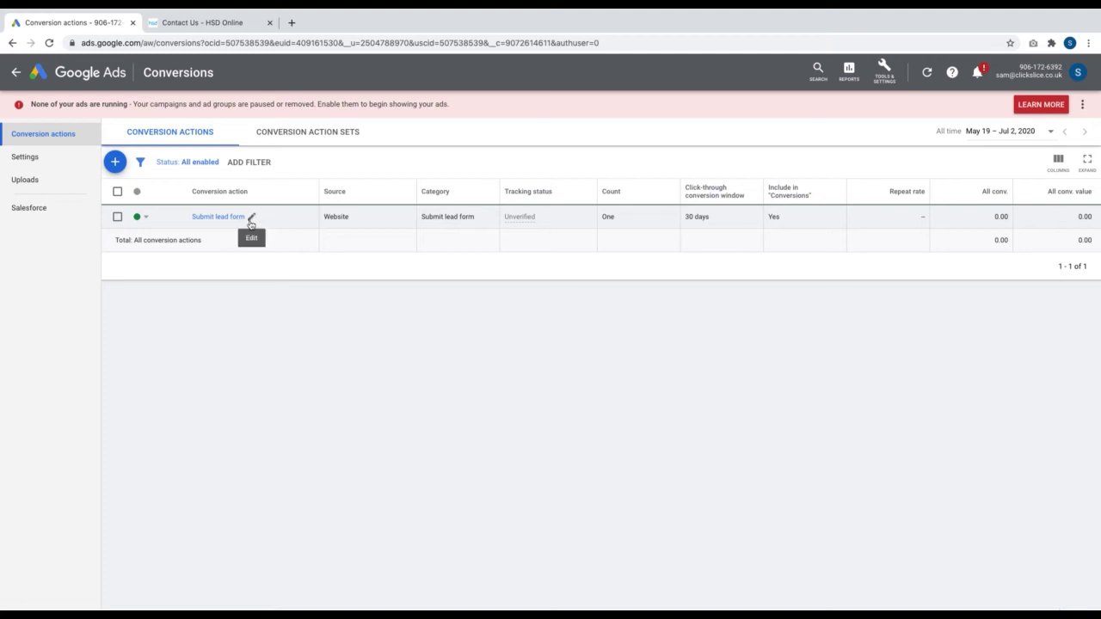
left_click(248, 215)
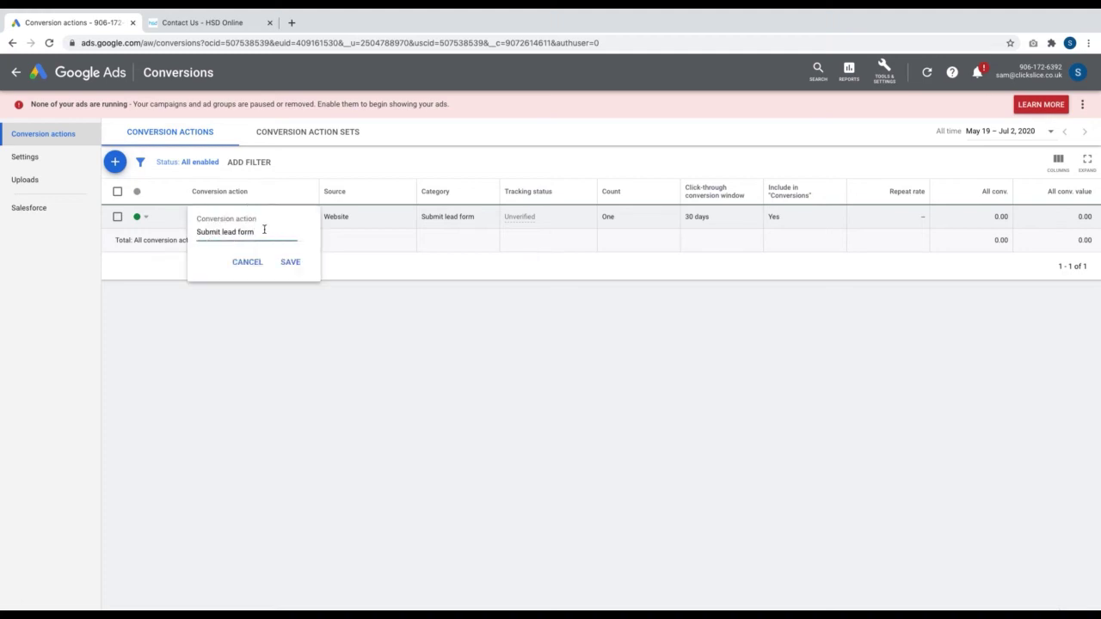
left_click_drag(266, 229, 179, 227)
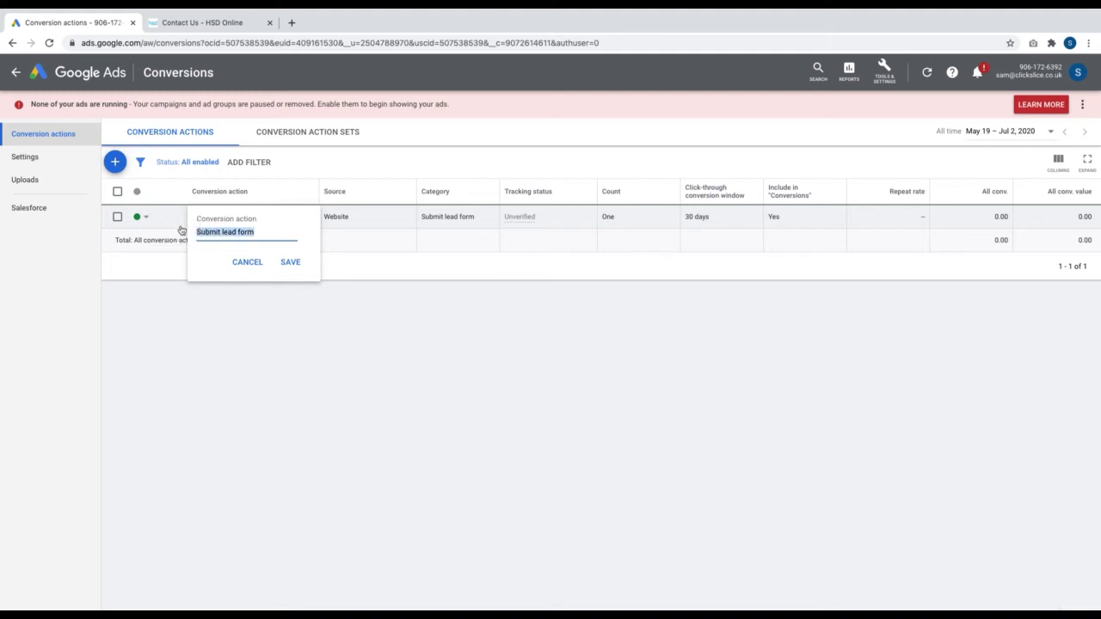
type("Lead form")
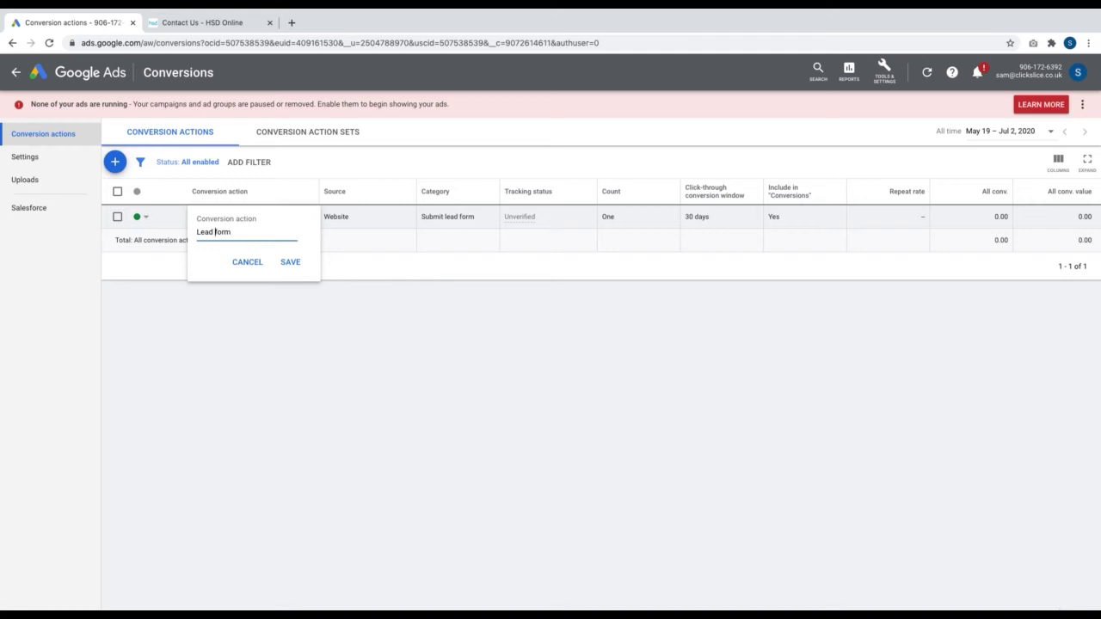
key("Left")
key("Left")
key("Left")
key("Left")
key("Left")
type("Contact a")
key("BackSpace")
type("page -")
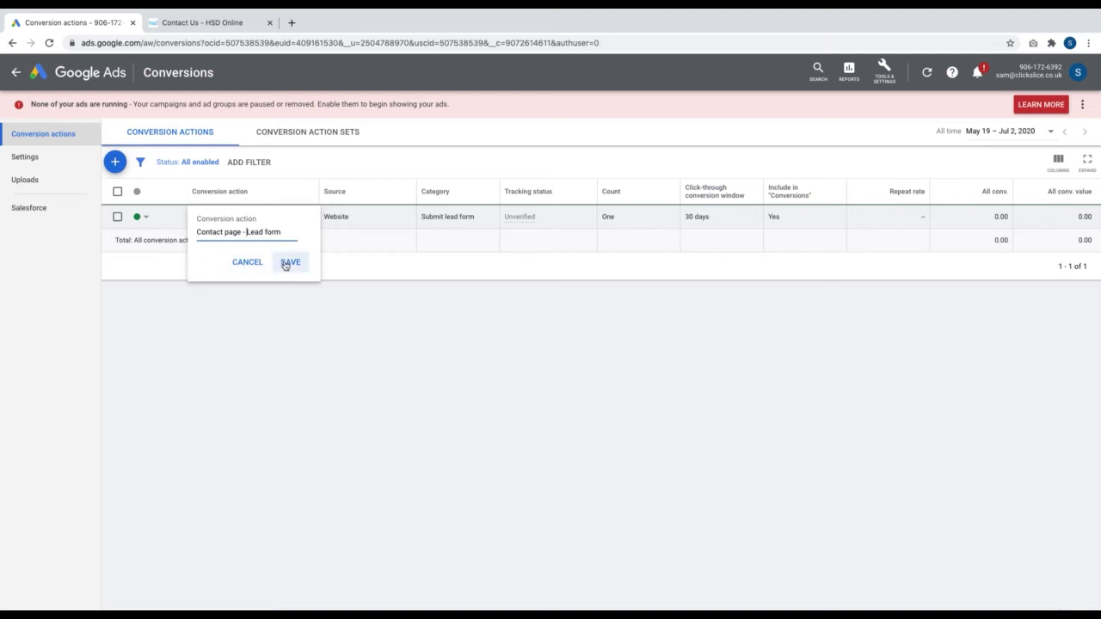
left_click(286, 263)
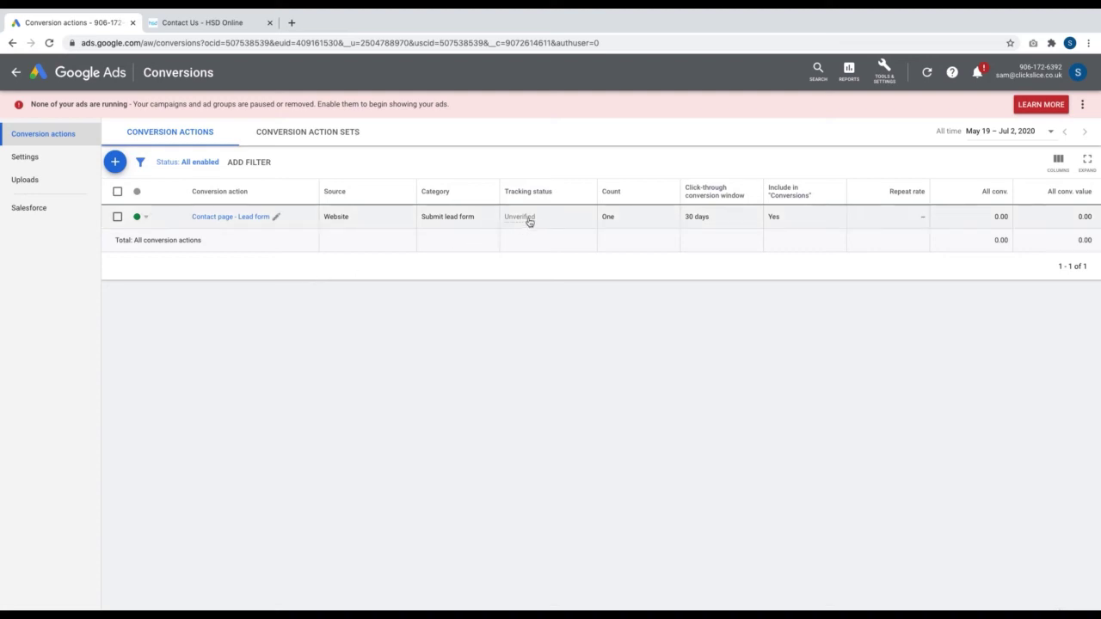
In Tools & Settings > Conversions, confirm the No recent conversions status, then begin a new action
mouse_move(534, 220)
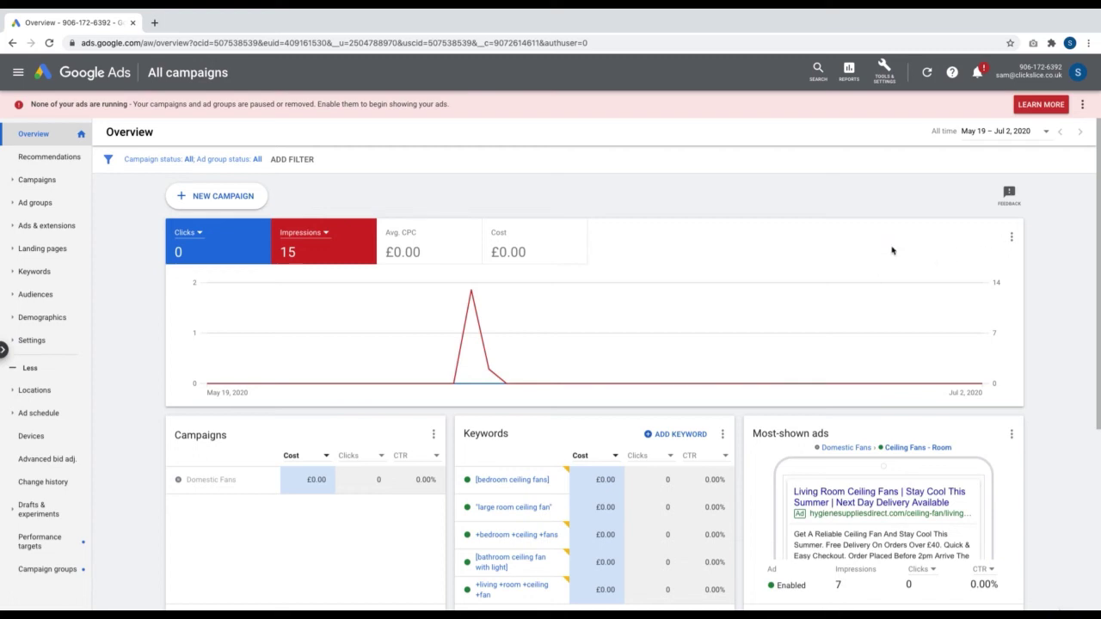
left_click(877, 86)
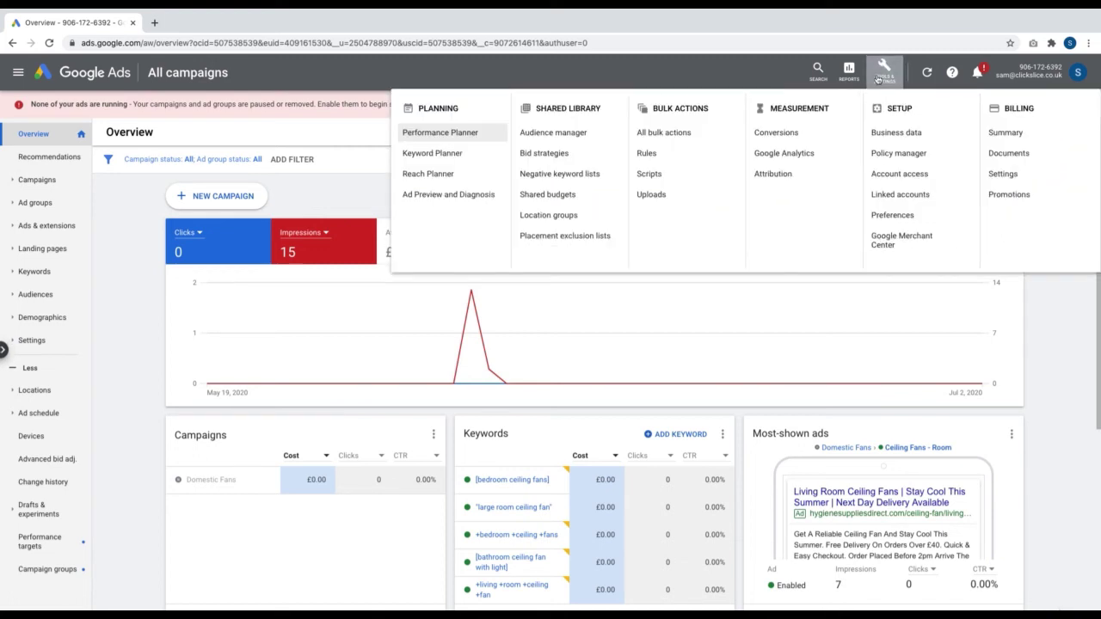
left_click(816, 135)
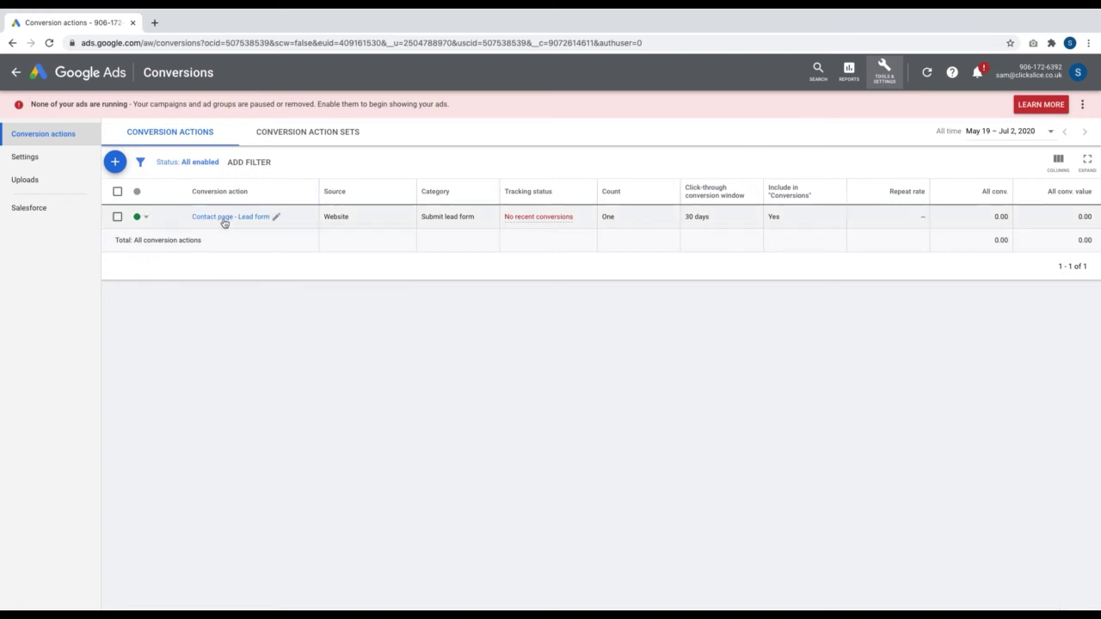
mouse_move(535, 219)
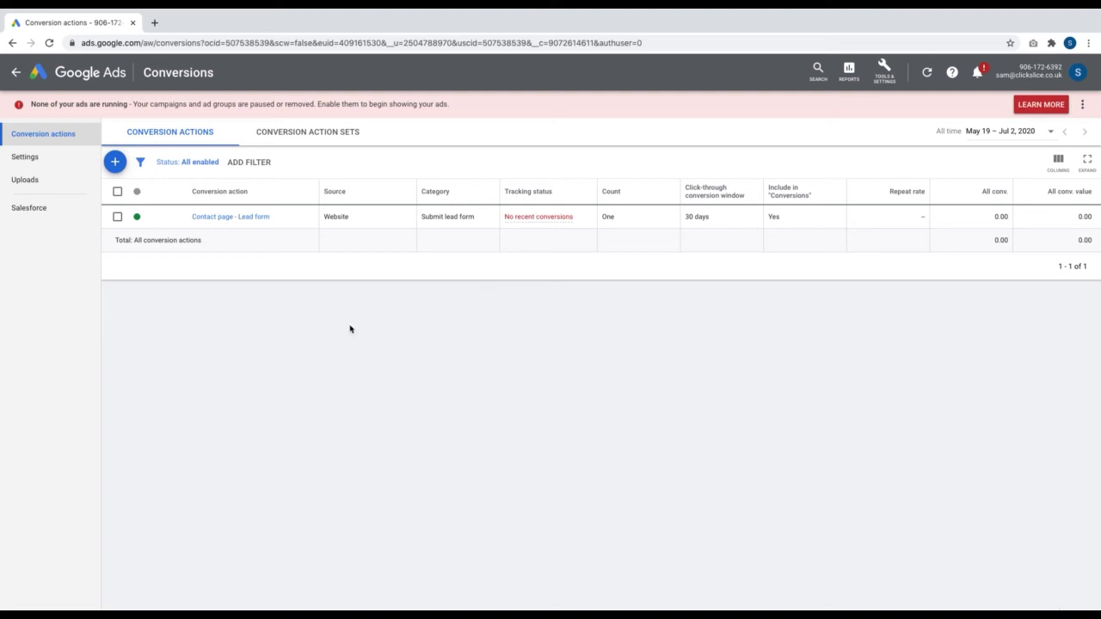
left_click(116, 163)
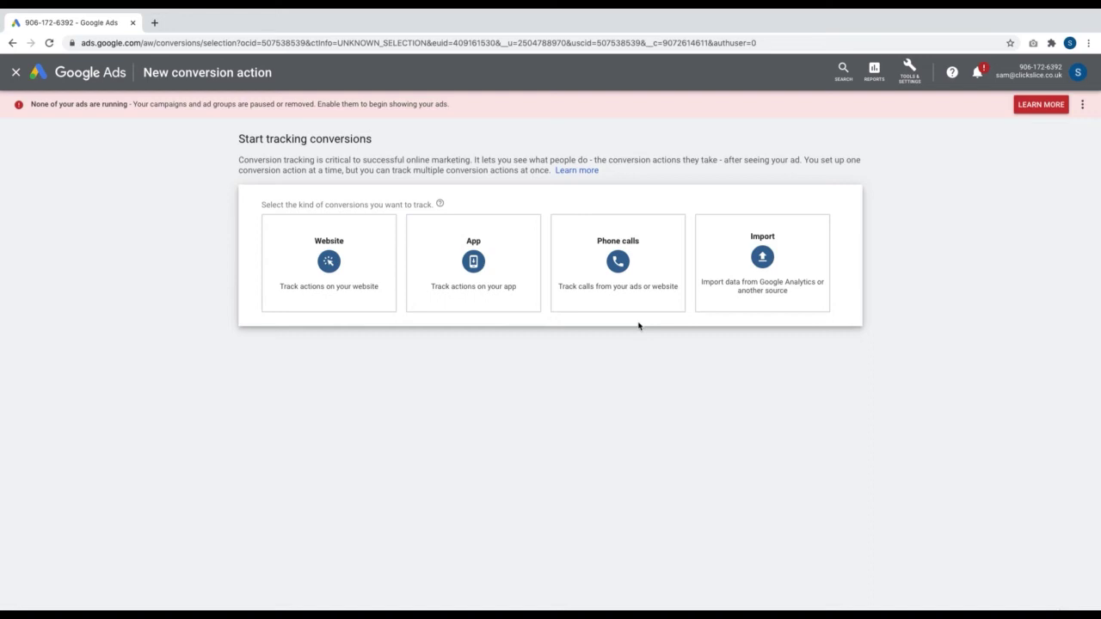
Choose Phone calls, pick 'Calls from ads using call extensions or call-only ads', and continue
mouse_move(654, 300)
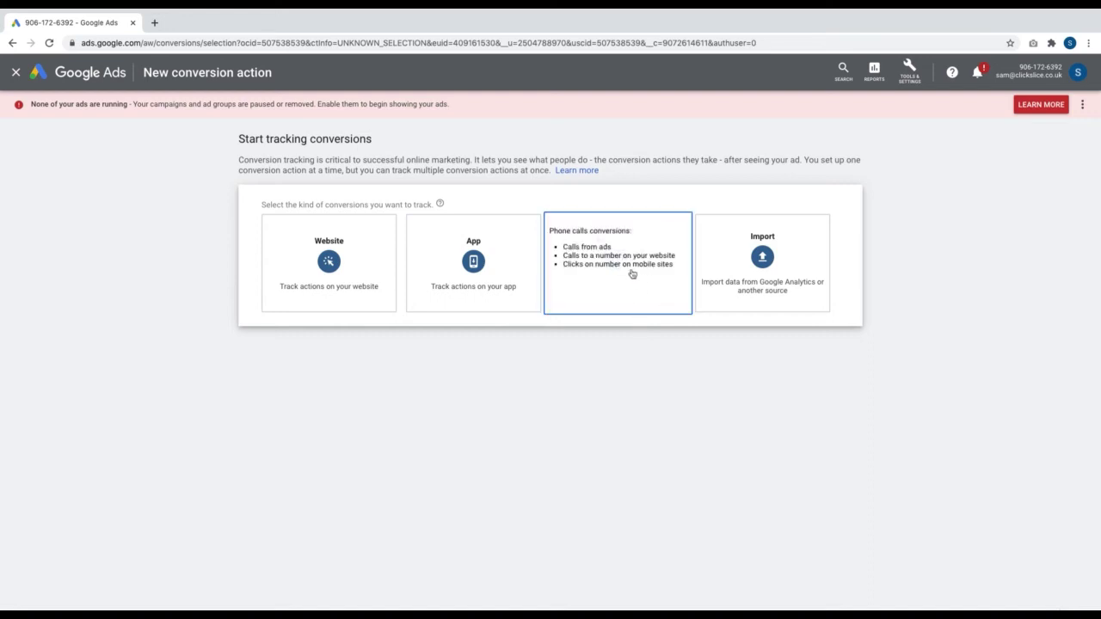
left_click(631, 274)
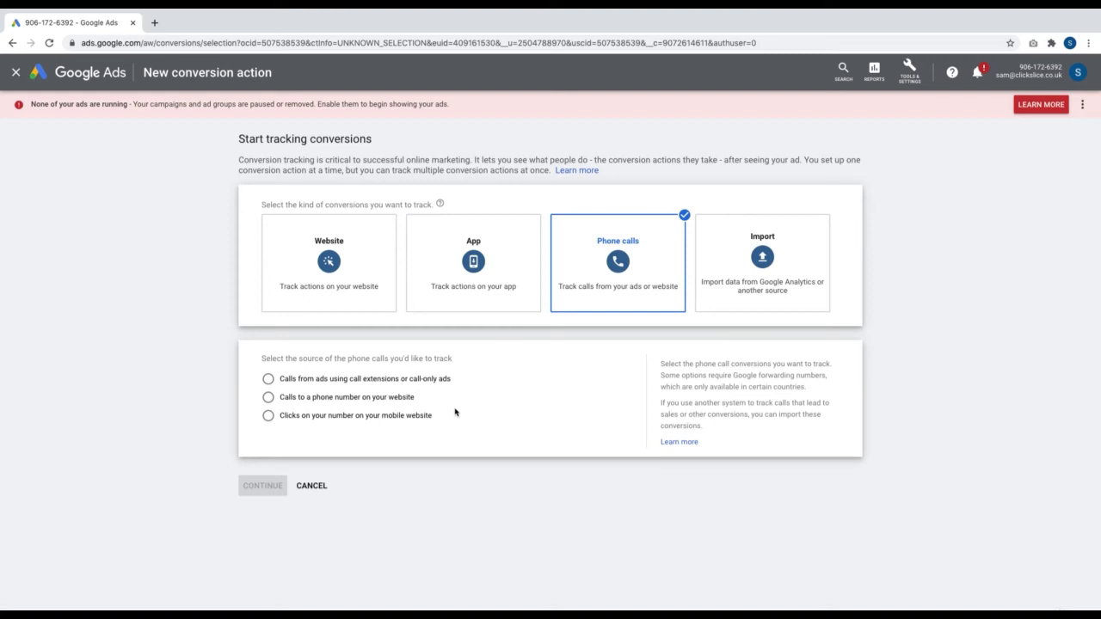
left_click(398, 382)
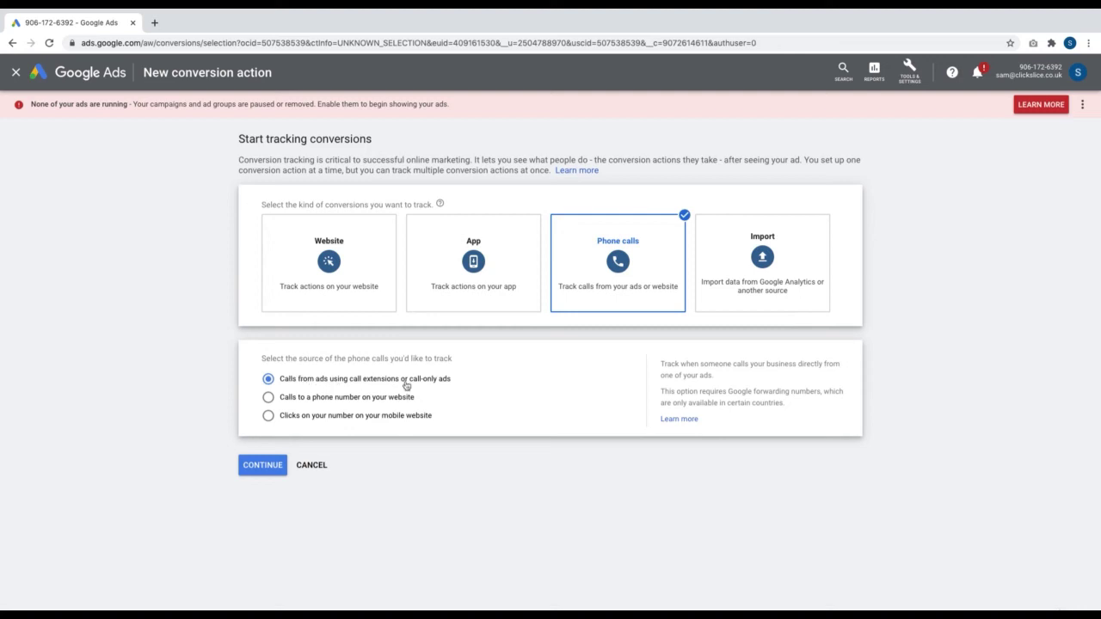
left_click(262, 466)
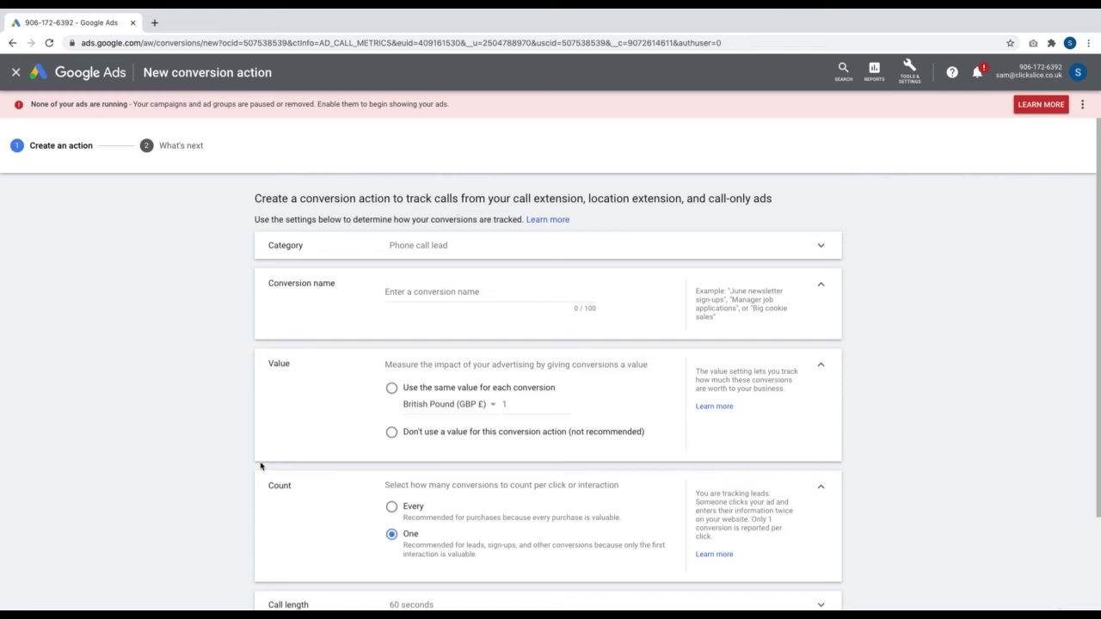
Name the conversion 'Calls from Ads' and choose Don't use a value
left_click(410, 292)
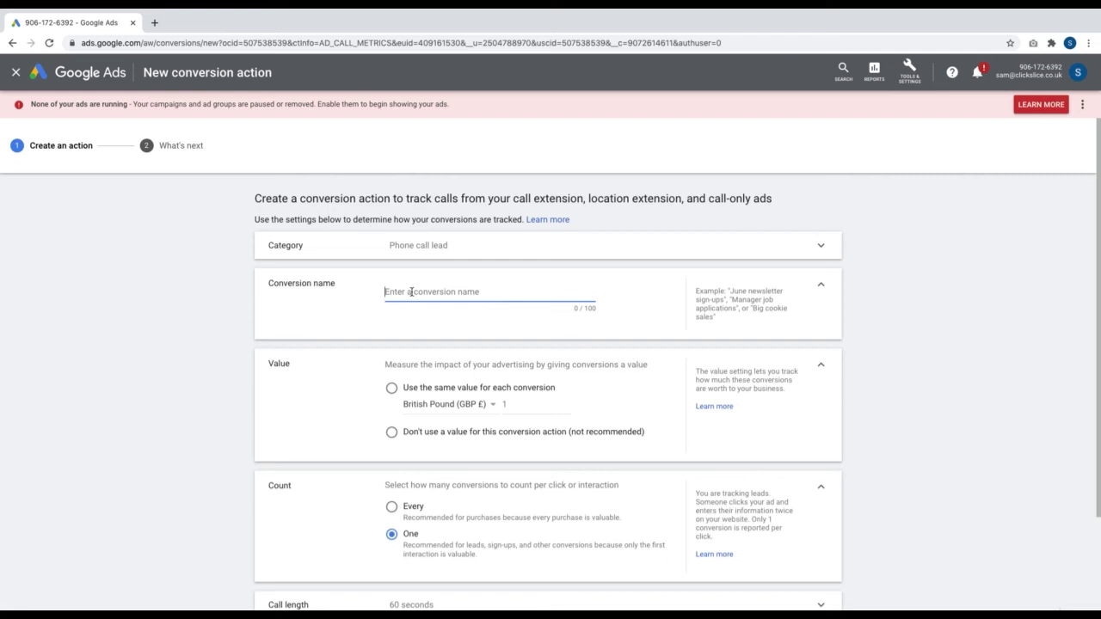
type("alls from Ads")
scroll(581, 383, "down", 1)
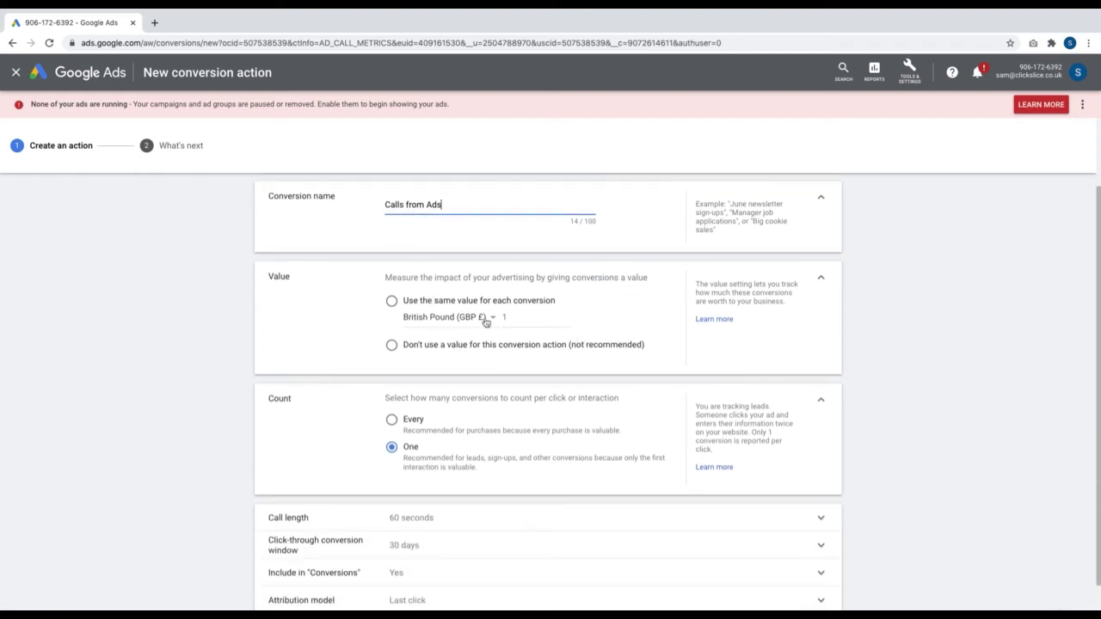
left_click(416, 347)
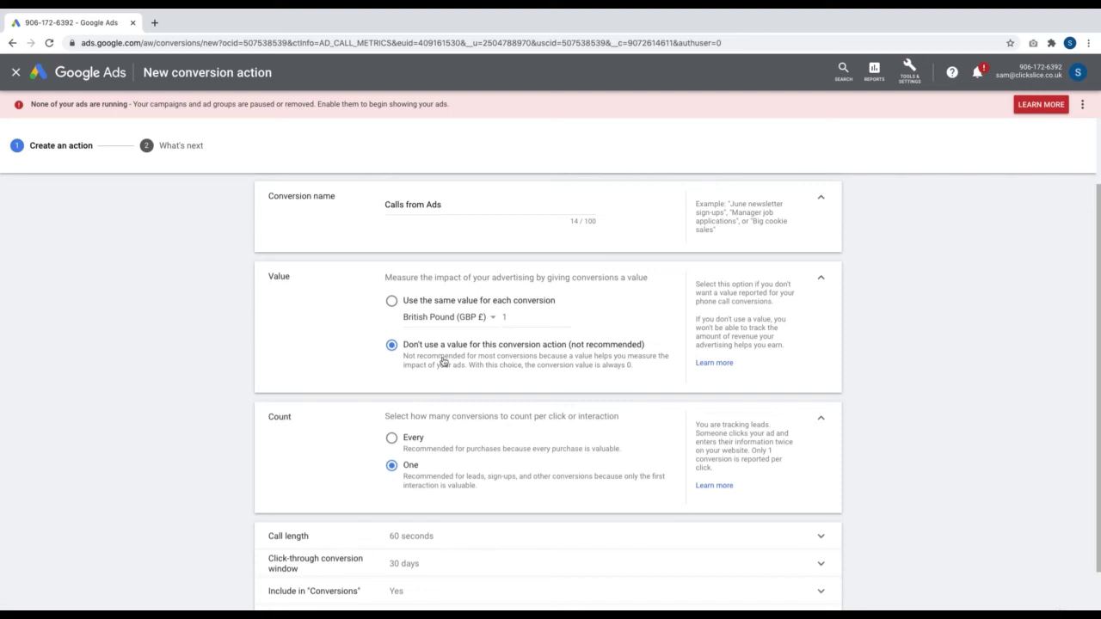
Review call length, click-through window and Conversions inclusion, then create the action
scroll(443, 361, "down", 2)
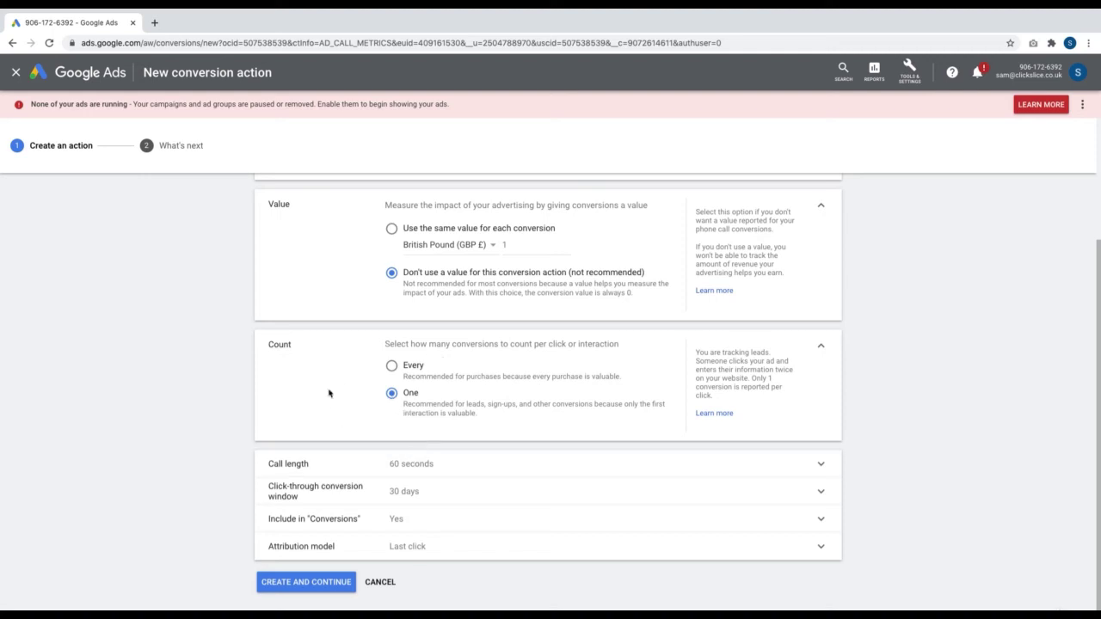
left_click(447, 463)
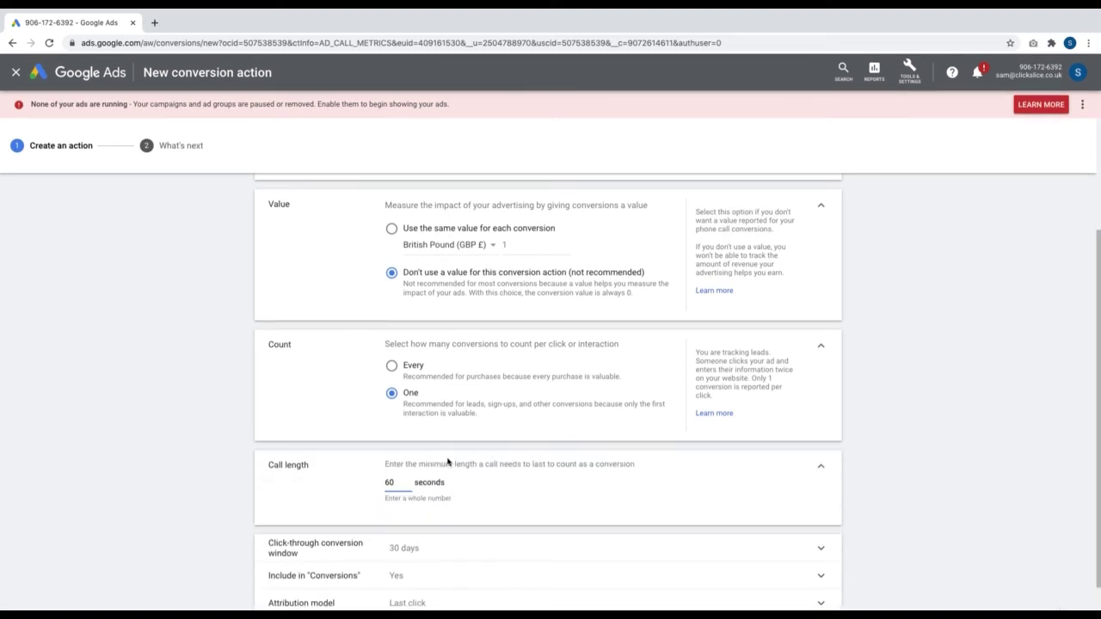
scroll(447, 463, "down", 1)
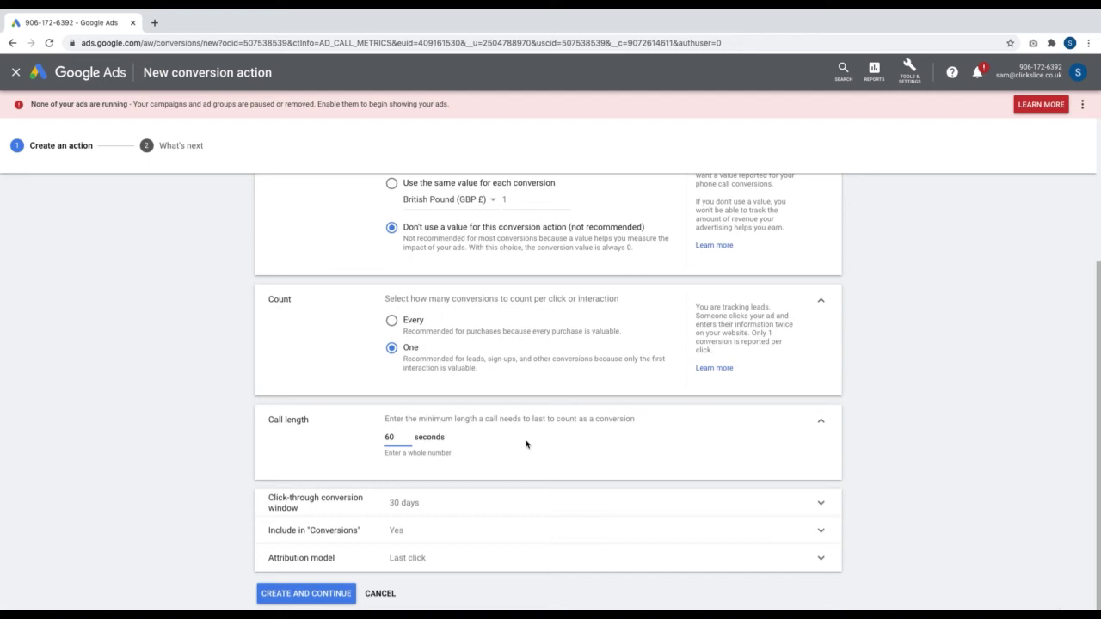
left_click(528, 504)
scroll(471, 591, "down", 1)
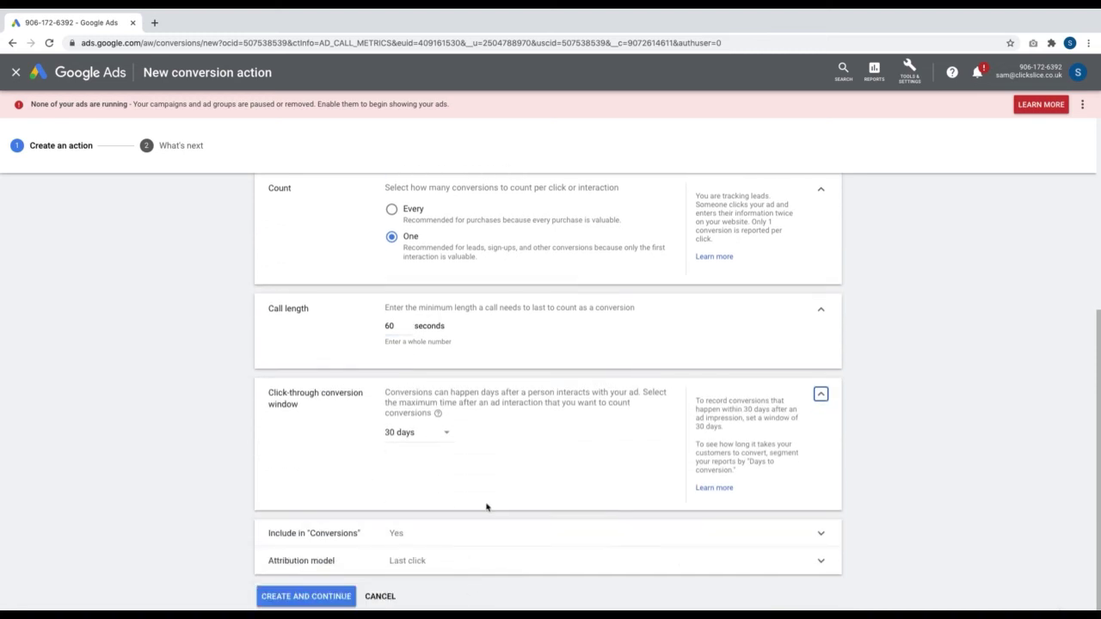
scroll(490, 472, "down", 1)
left_click(448, 521)
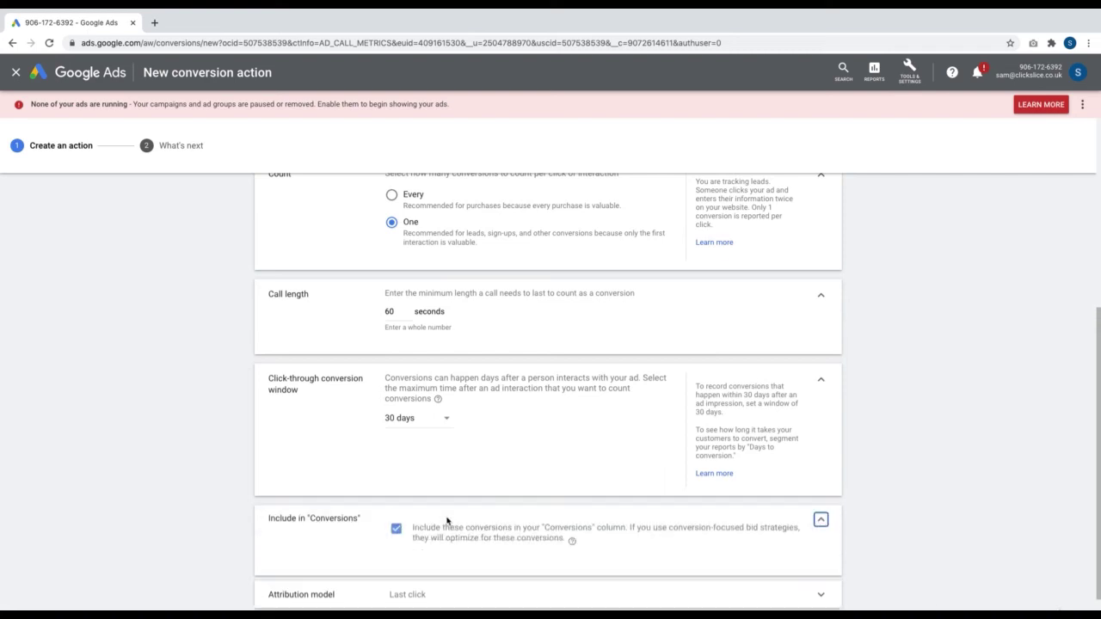
left_click(816, 521)
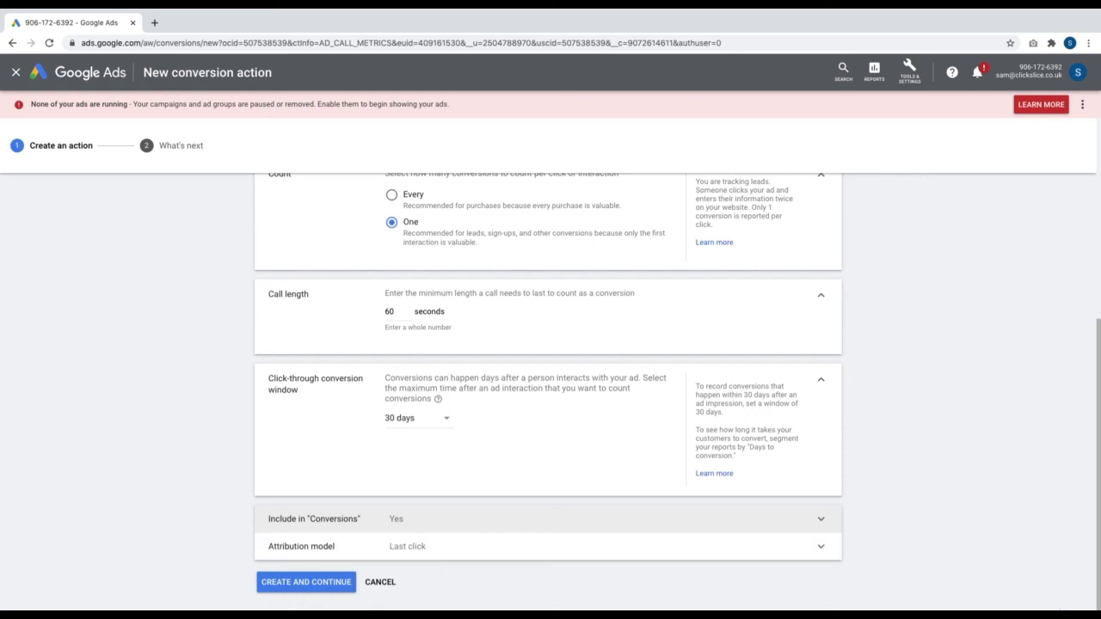
left_click(295, 583)
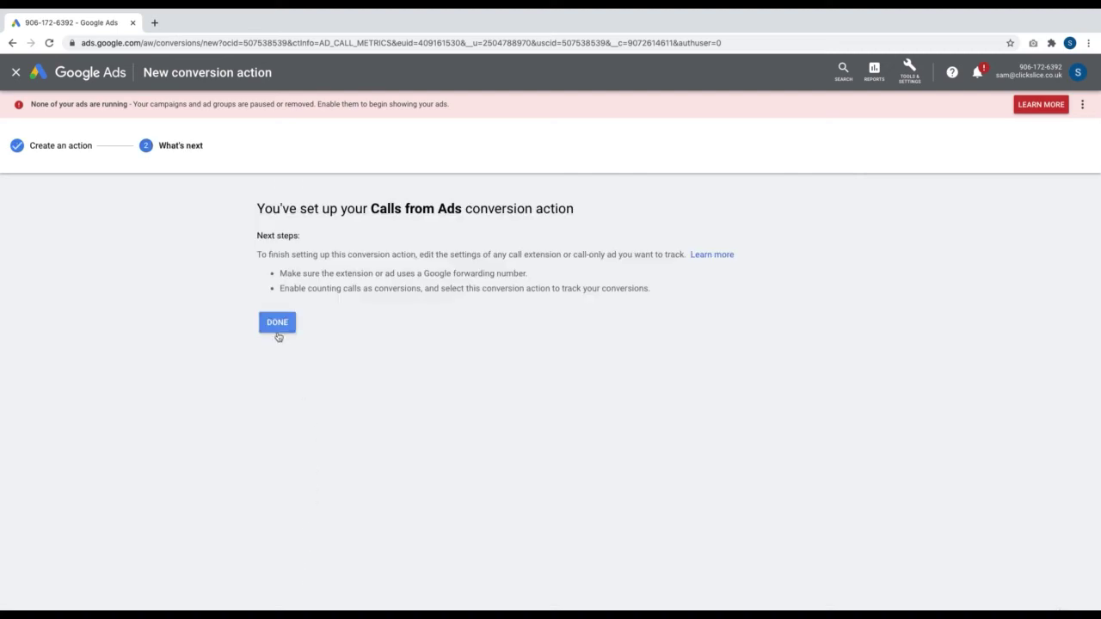
Close the setup, confirm Calls from Ads in the conversion actions list, and return to Overview
left_click(277, 324)
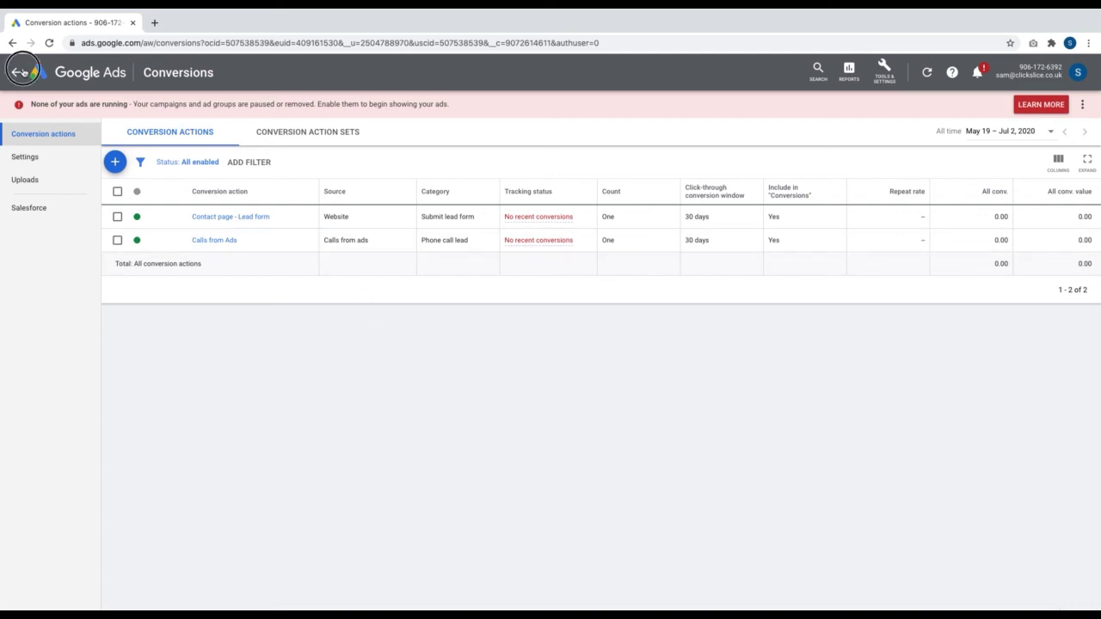
left_click(17, 72)
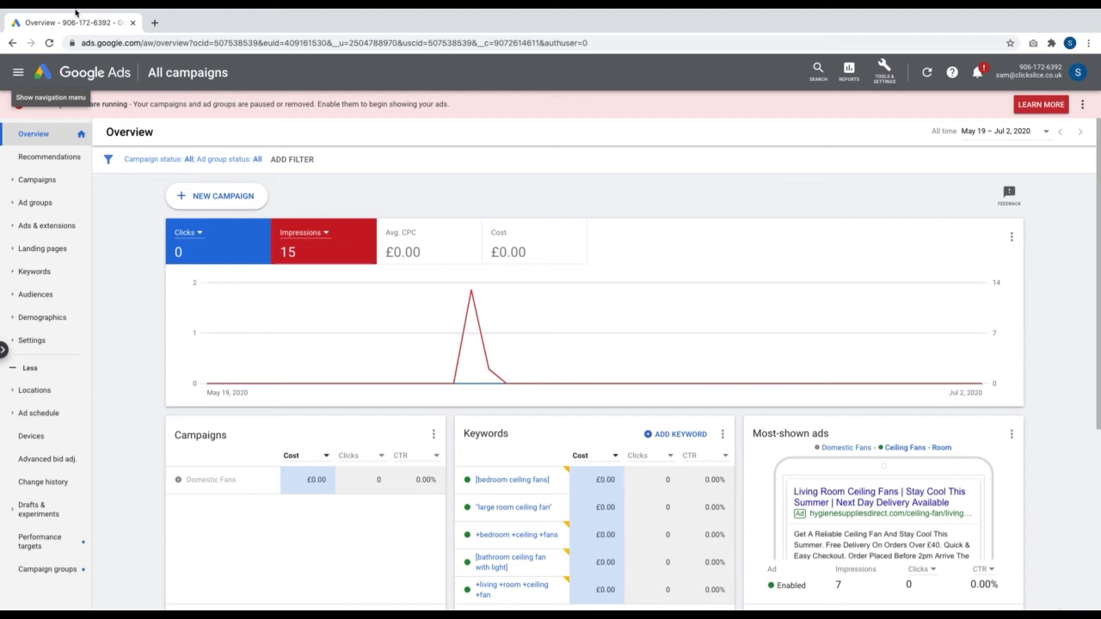
Start a new campaign from the Campaigns page with the Leads goal and Search type
left_click(37, 180)
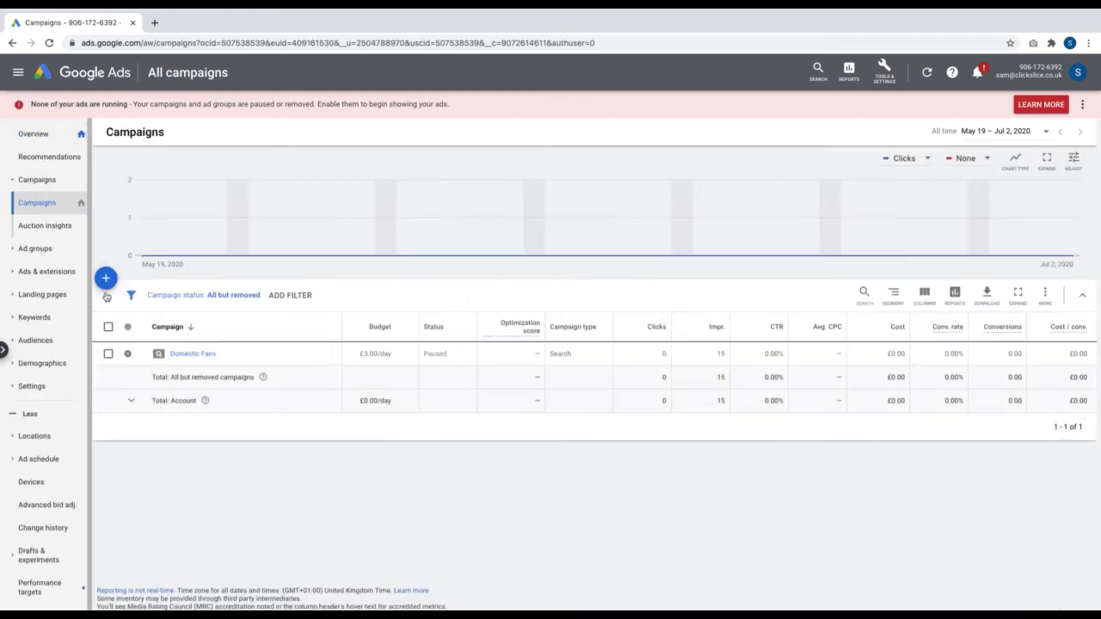
left_click(107, 279)
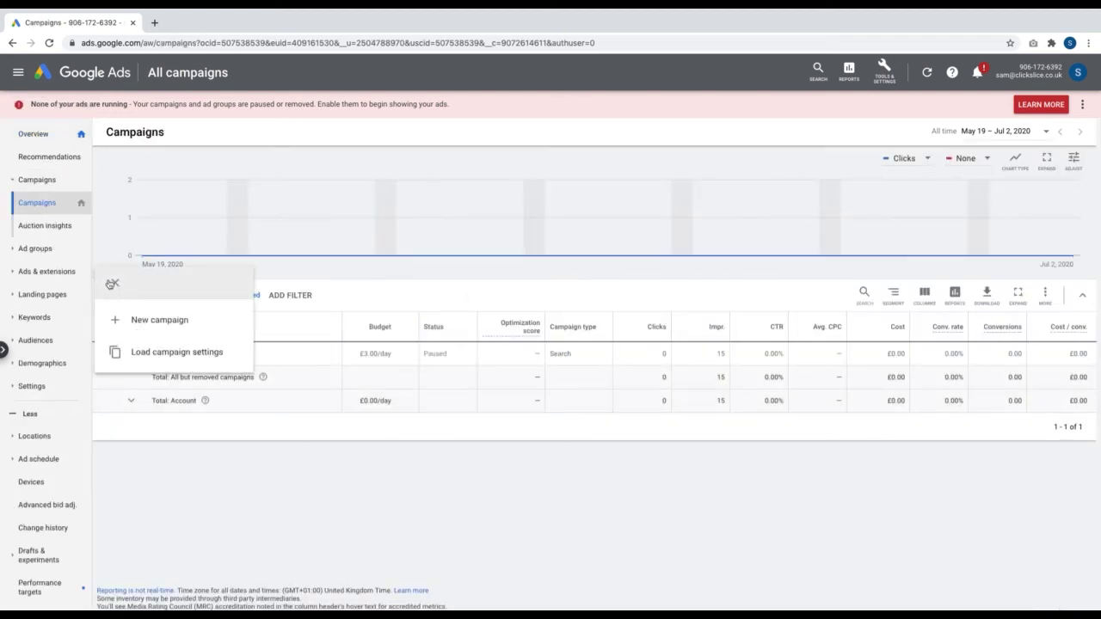
left_click(160, 319)
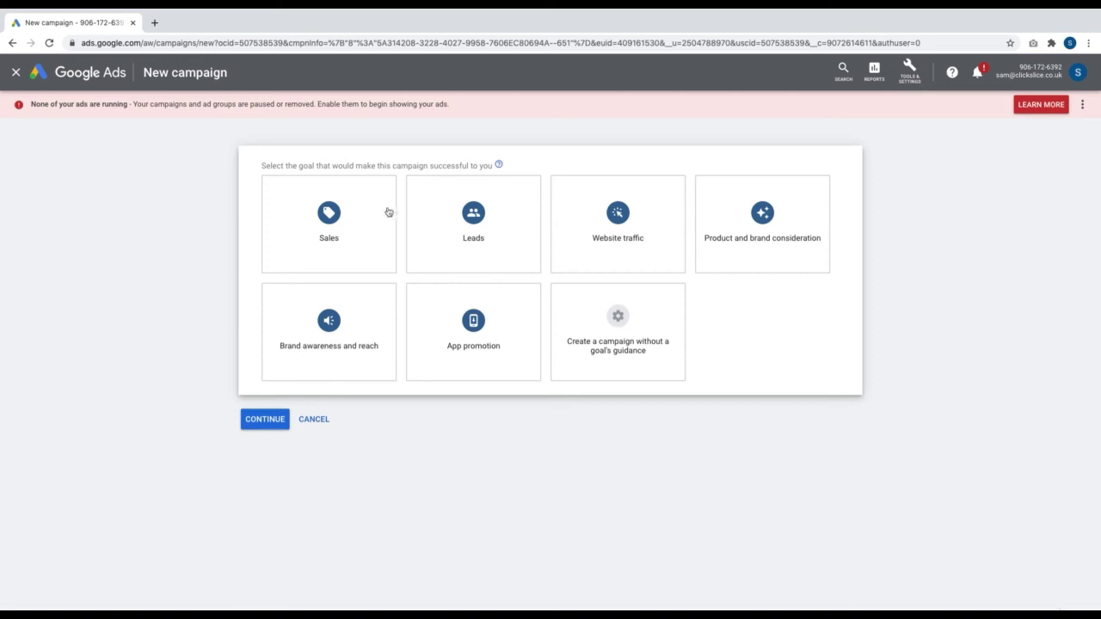
left_click(461, 217)
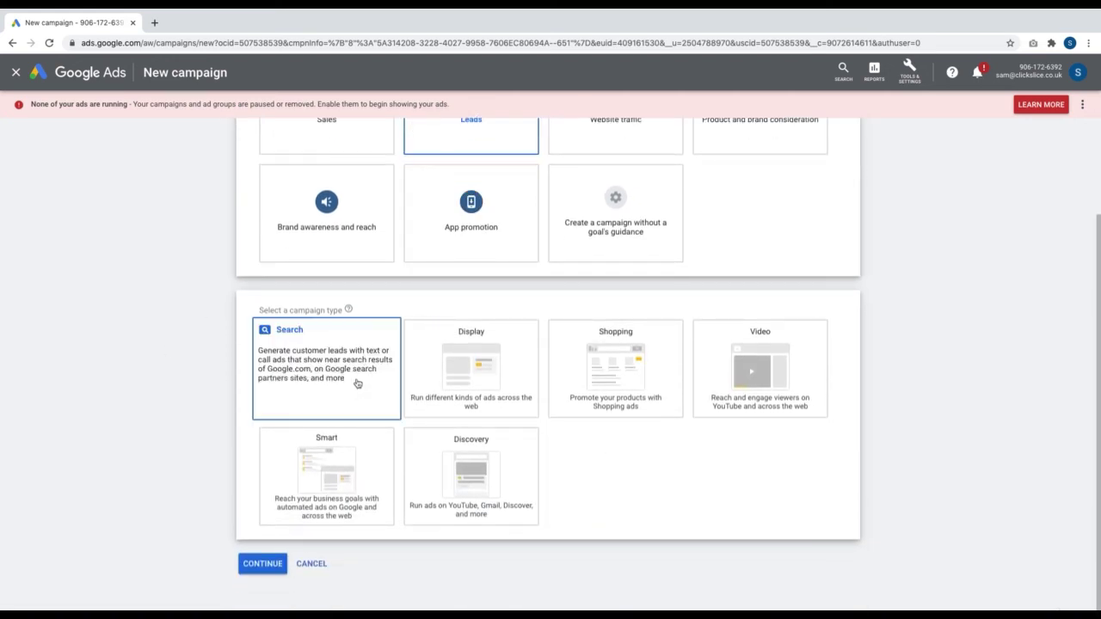
left_click(356, 383)
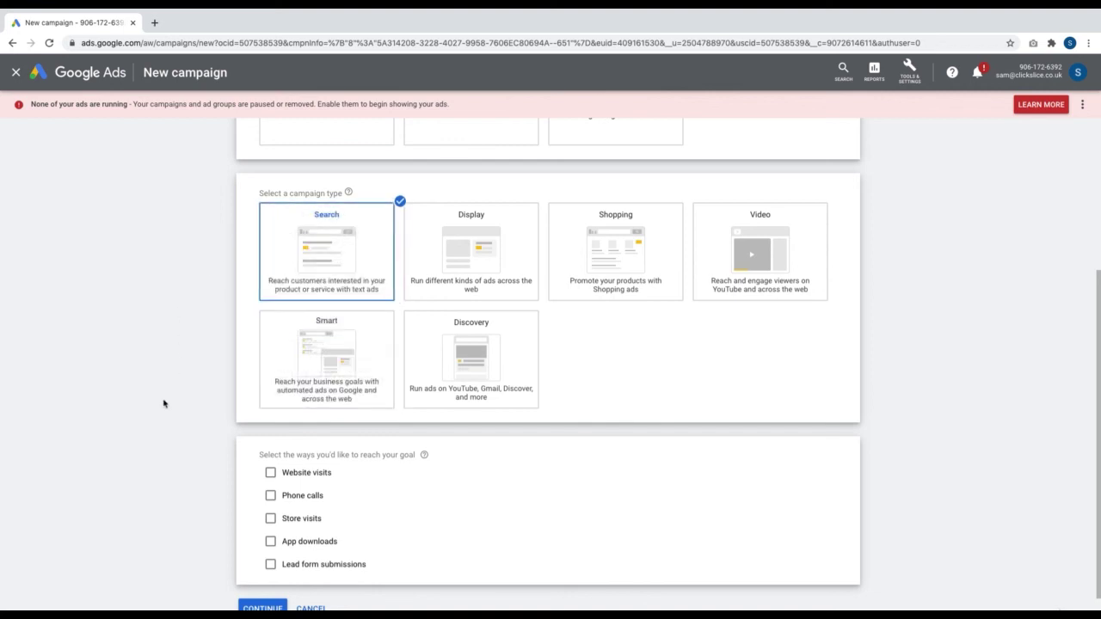
Select Phone calls, copy the example number into the phone field, and continue to settings
scroll(373, 445, "down", 1)
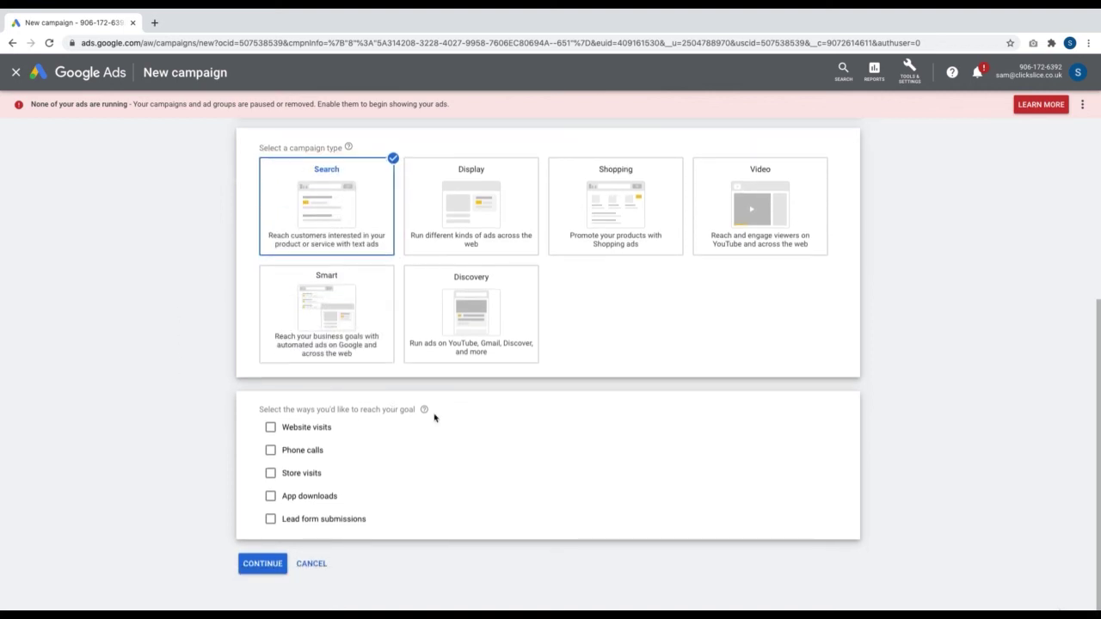
left_click(271, 450)
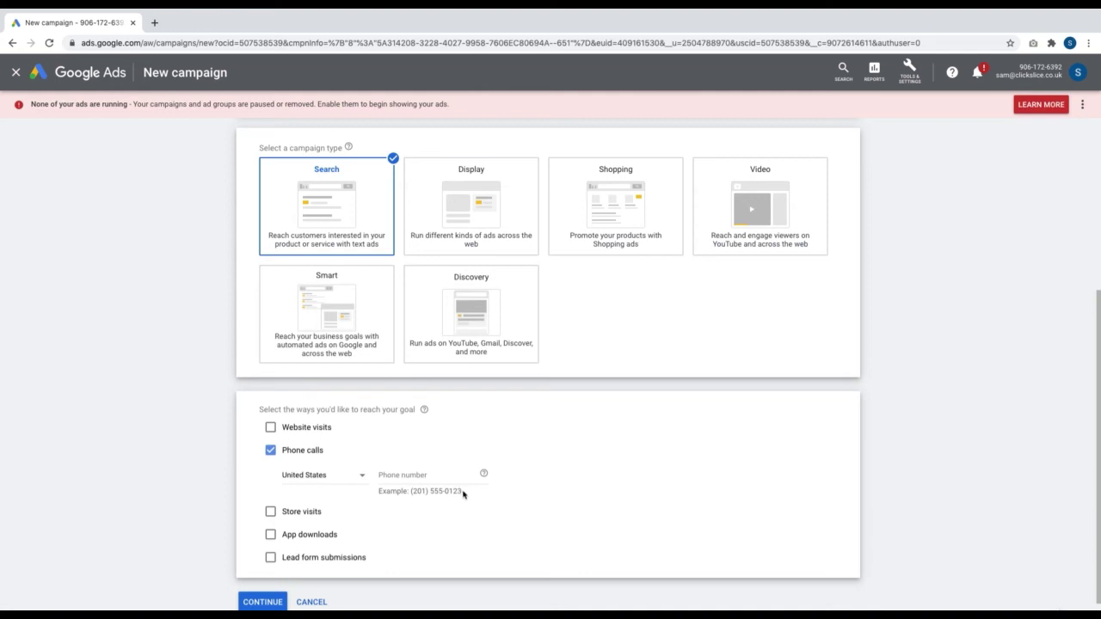
left_click_drag(462, 493, 410, 494)
left_click(399, 476)
left_click_drag(462, 492, 410, 493)
key("ctrl+c")
left_click(404, 475)
key("ctrl+v")
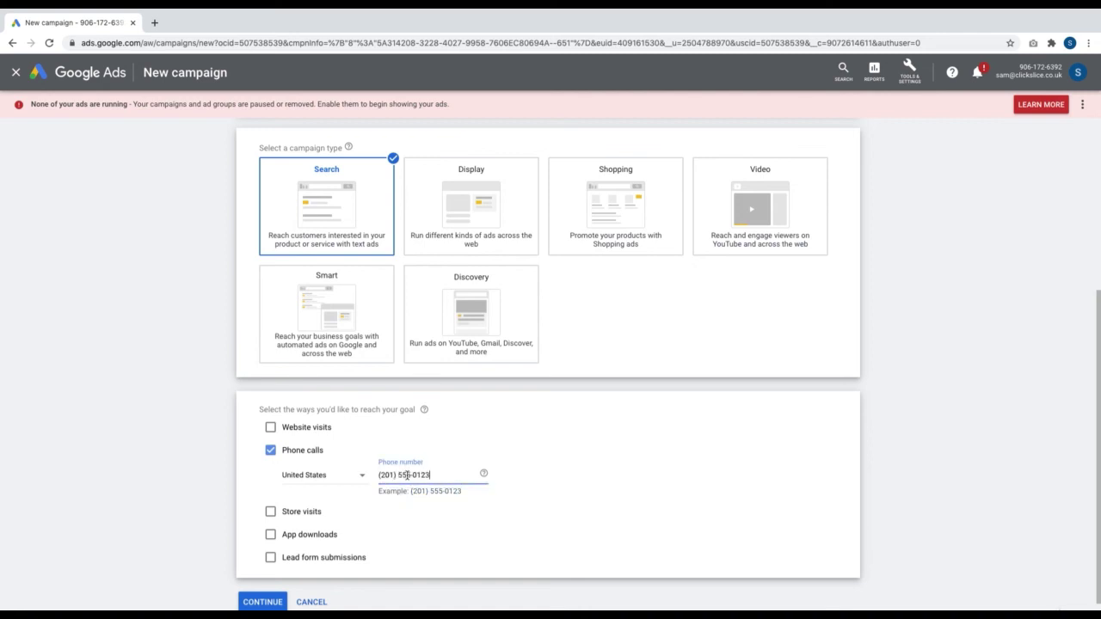
scroll(473, 529, "down", 1)
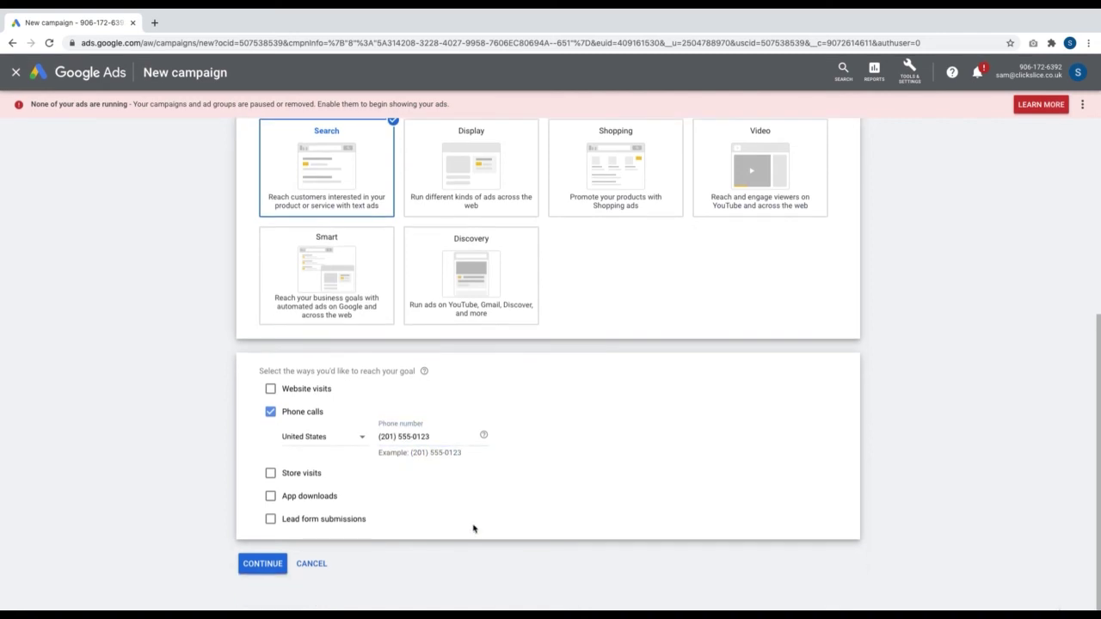
left_click(263, 566)
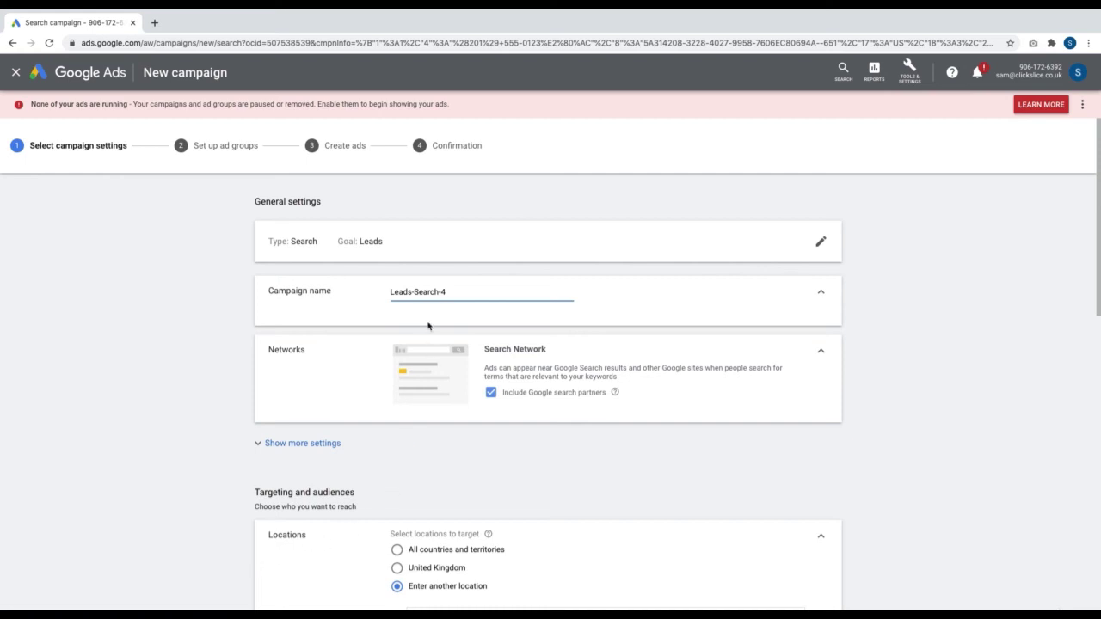
Name the campaign 'Call Only - Domestic Fans' and check London, United Kingdom and English targeting
left_click_drag(456, 294, 376, 288)
type("Call Only - Domestic Fans")
scroll(418, 344, "down", 1)
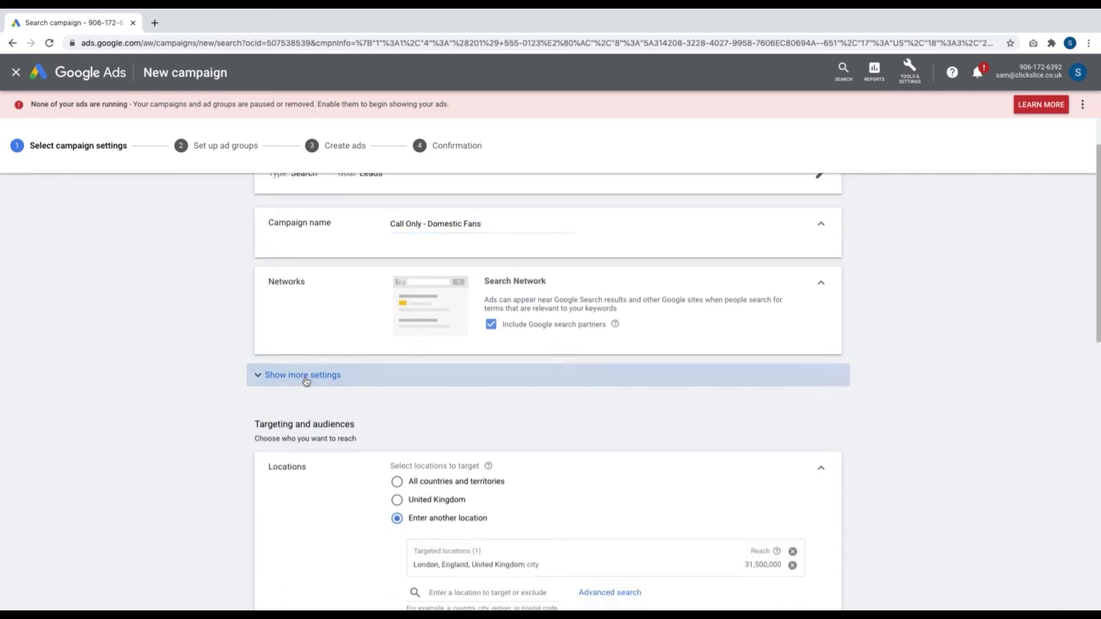
left_click(305, 379)
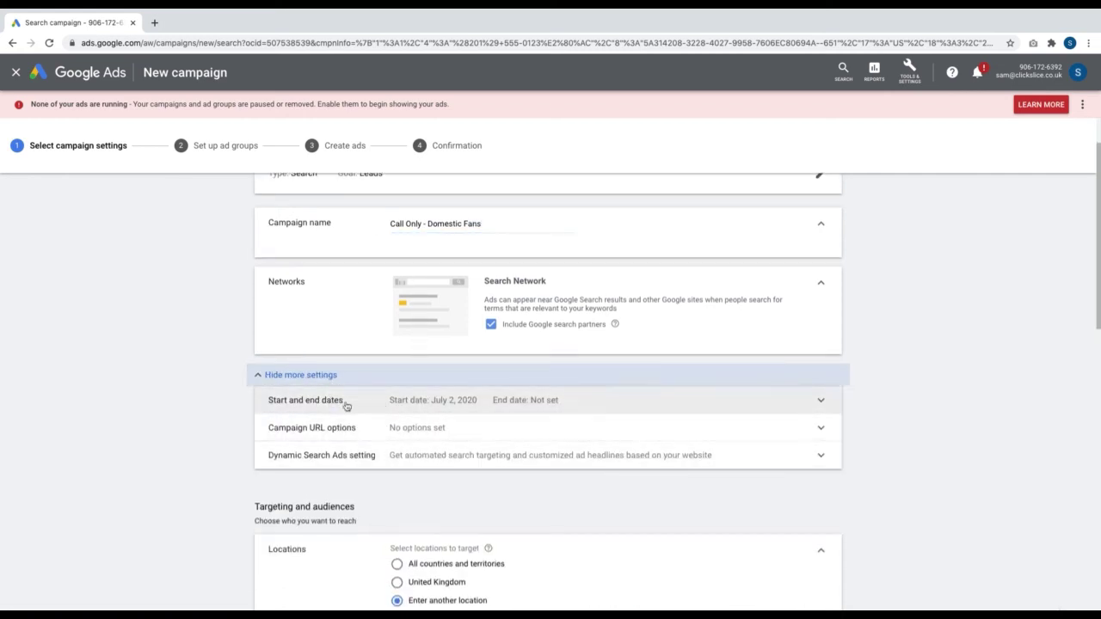
left_click(322, 378)
scroll(455, 452, "down", 2)
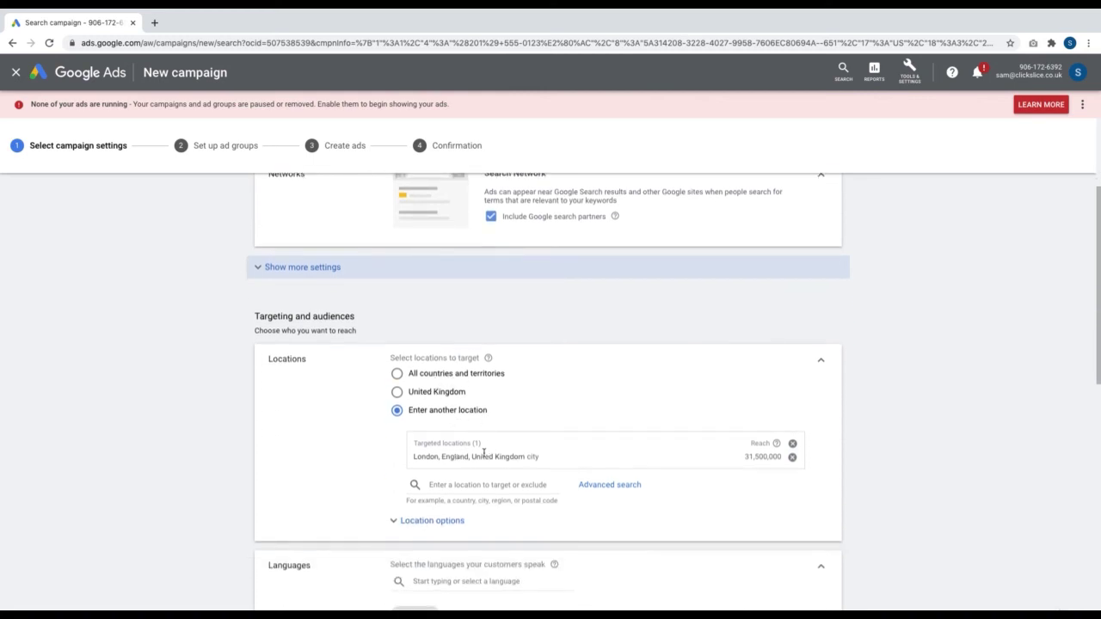
scroll(501, 465, "down", 3)
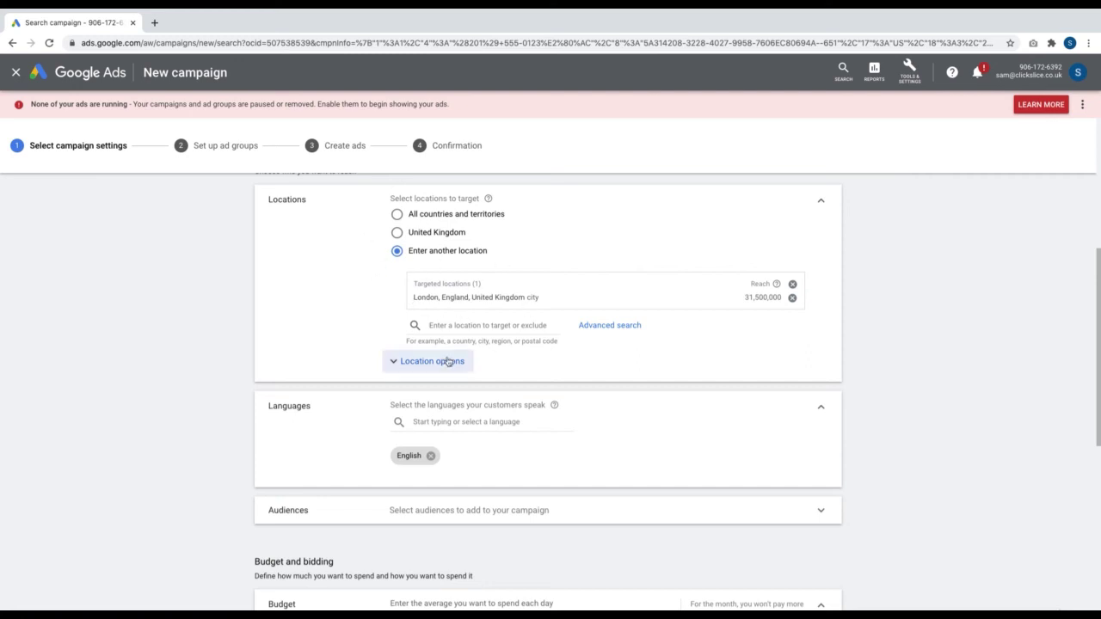
scroll(370, 276, "up", 1)
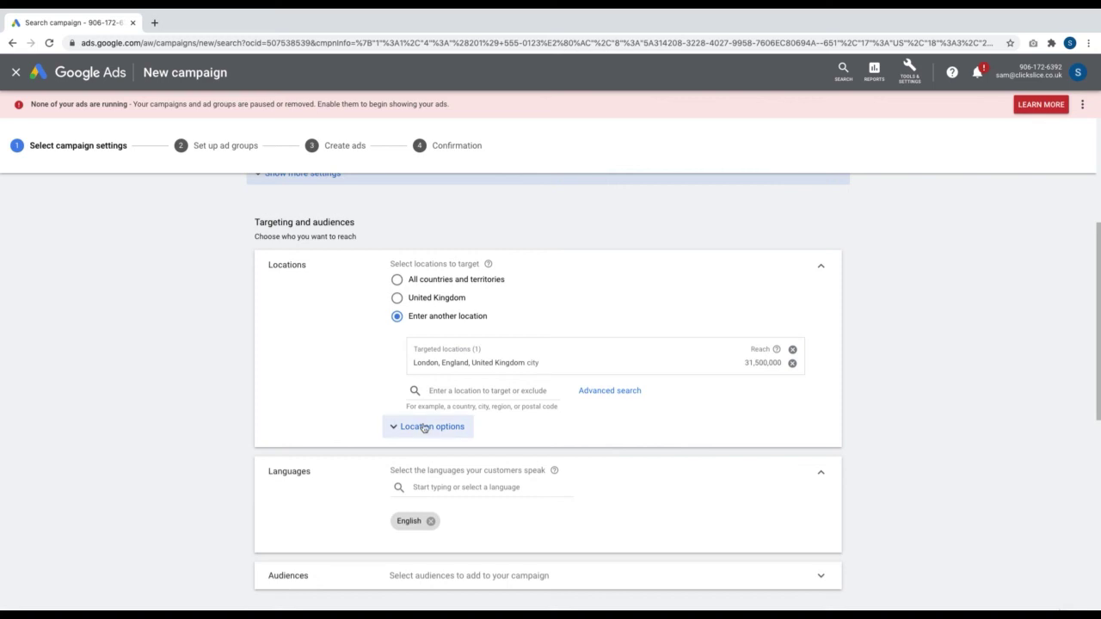
scroll(424, 429, "down", 4)
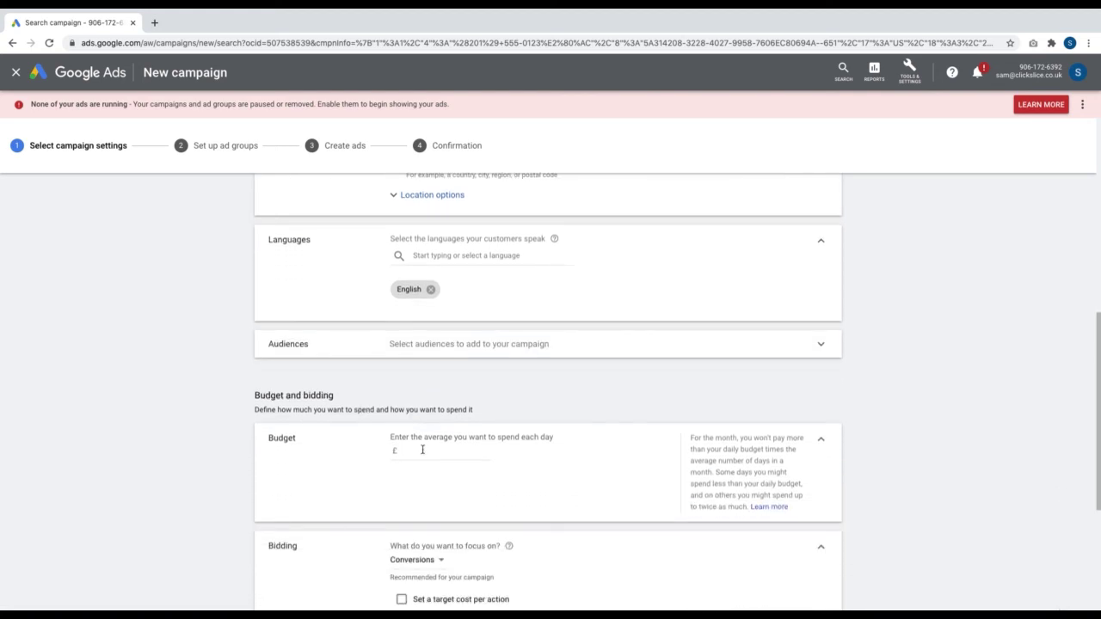
Set the campaign's daily budget to £3.00
left_click(422, 450)
type("3")
left_click(450, 489)
Switch bidding to Manual CPC as a direct bid strategy, then save the settings
scroll(446, 484, "down", 2)
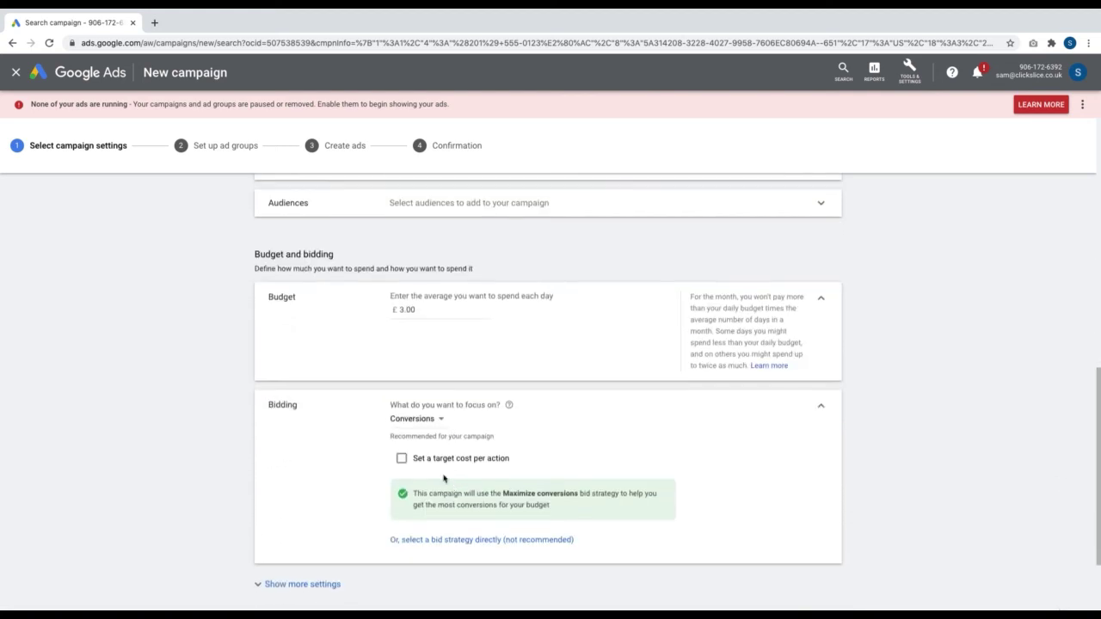
left_click(405, 421)
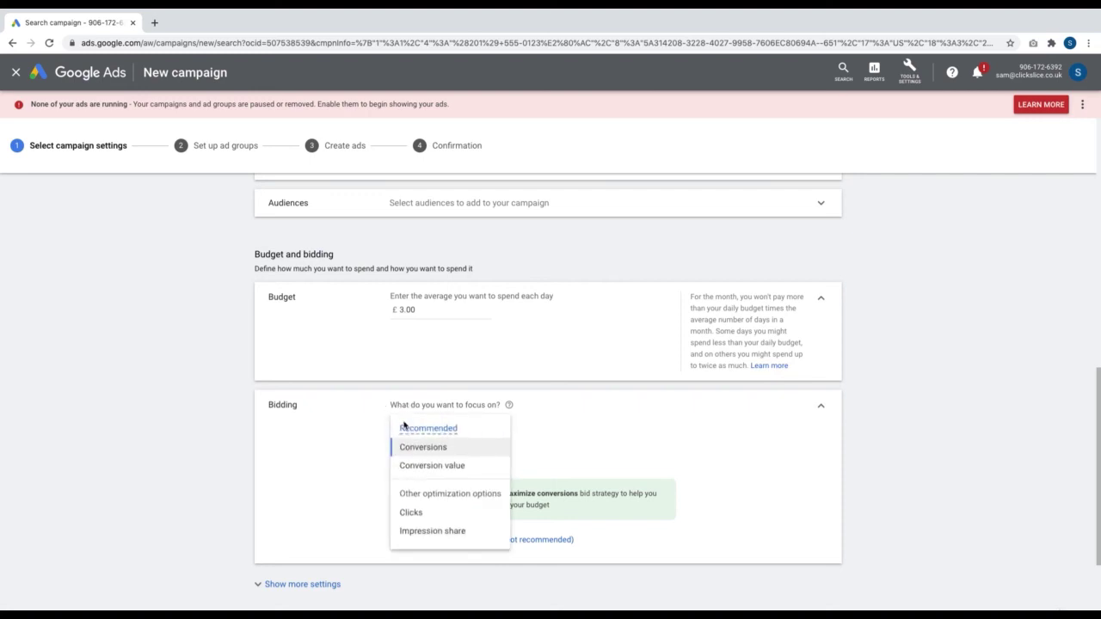
left_click(563, 447)
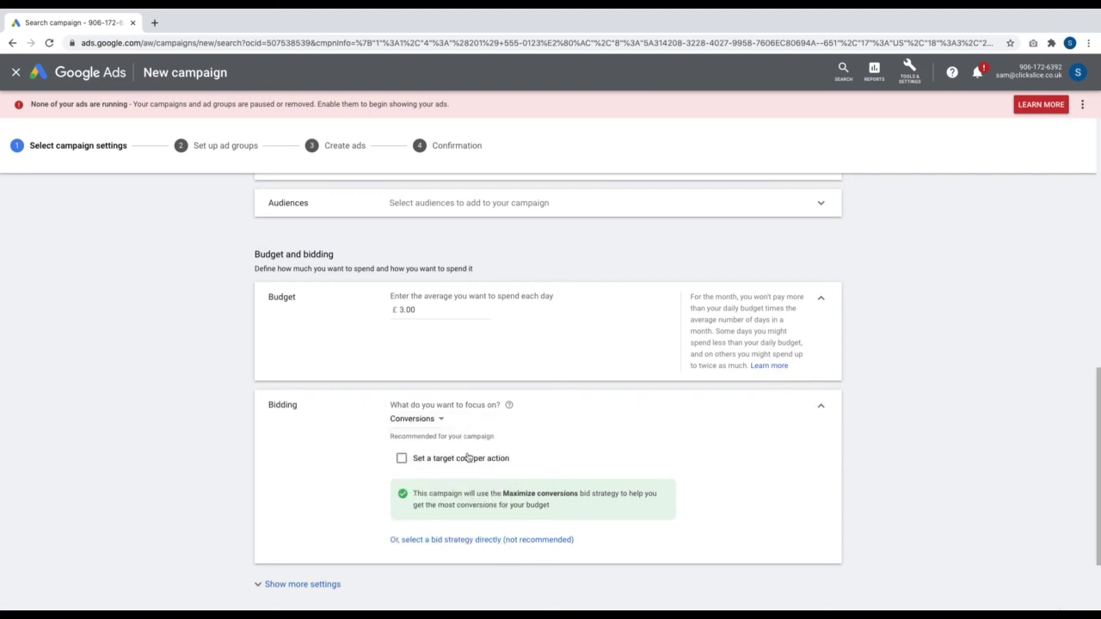
left_click(442, 541)
left_click(437, 442)
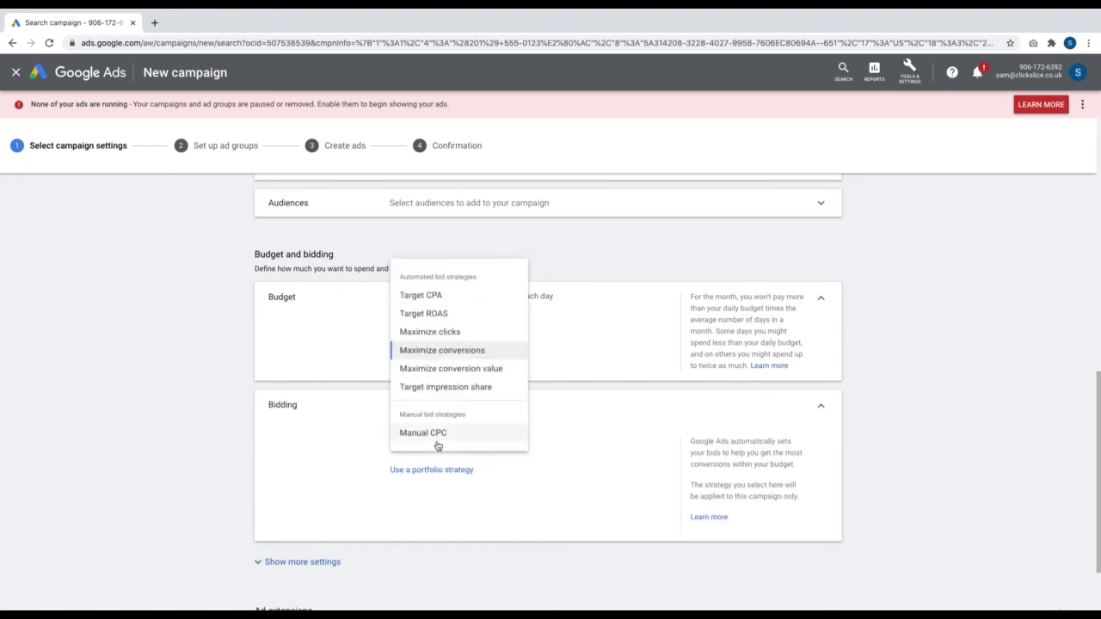
left_click(437, 443)
scroll(515, 574, "down", 1)
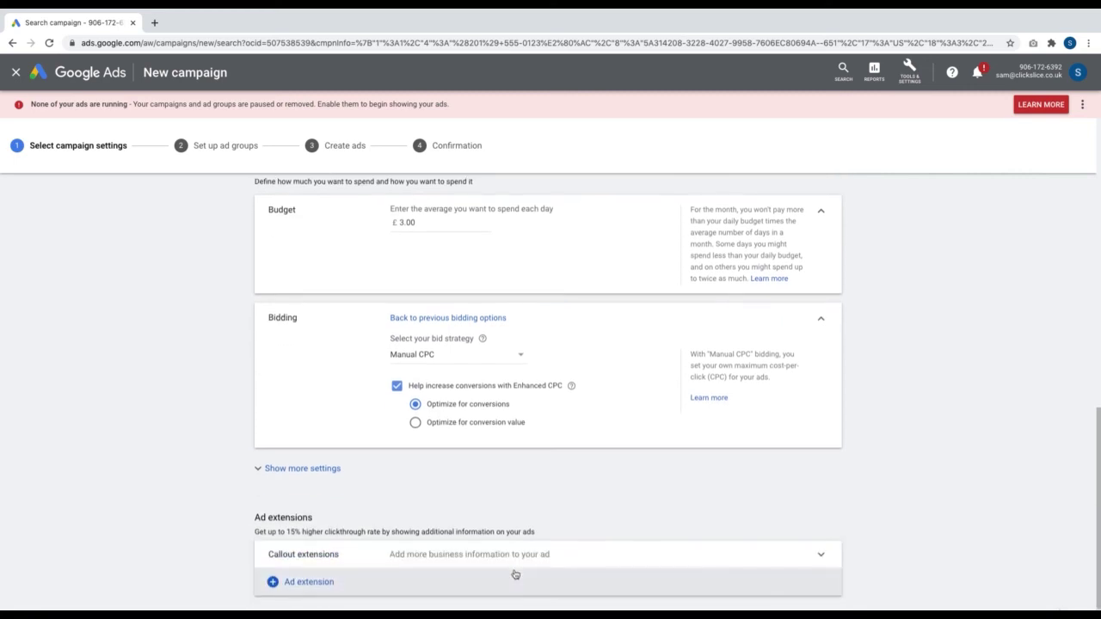
scroll(516, 574, "down", 1)
left_click(335, 584)
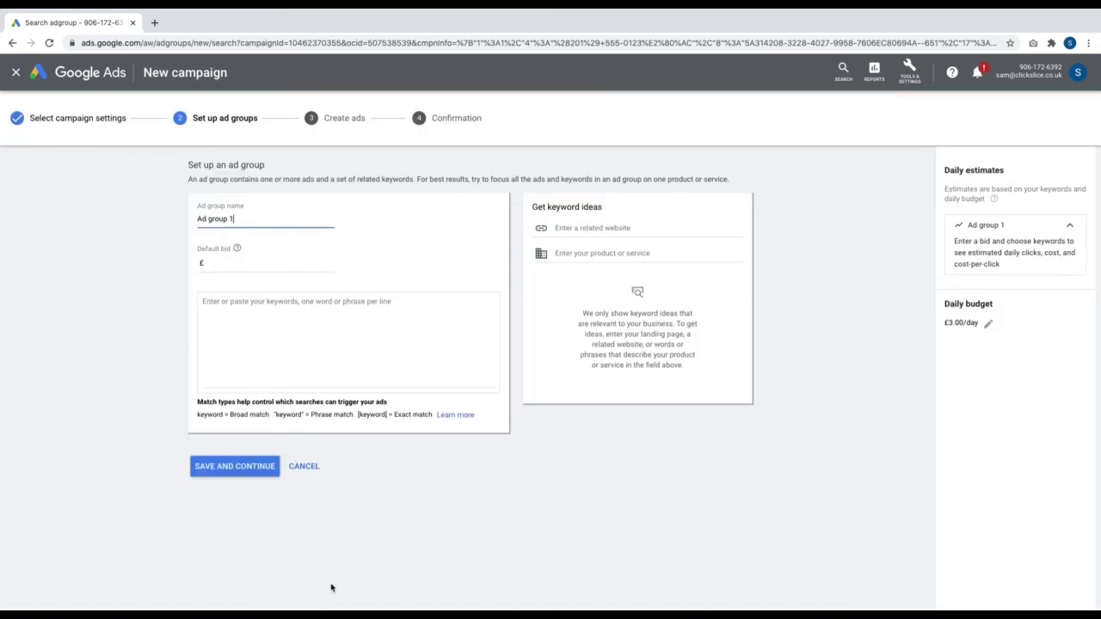
Rename the ad group 'Call Only - Ceiling Fans' and set its default bid to £3
left_click_drag(246, 219, 160, 215)
type("call Only - Ceiling Fans")
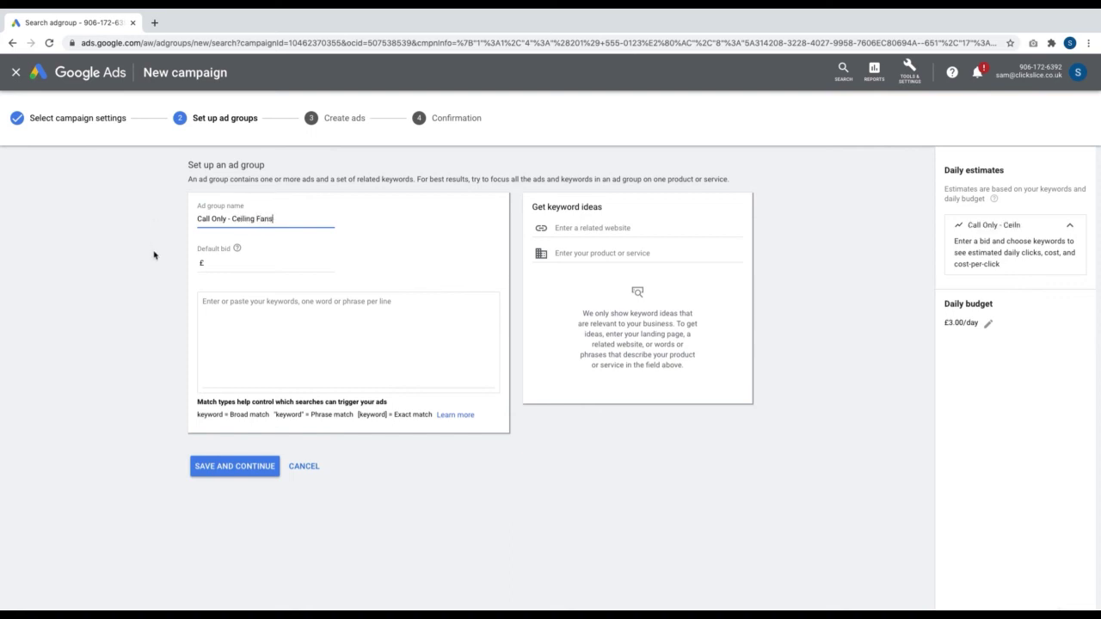
left_click(240, 274)
type("3")
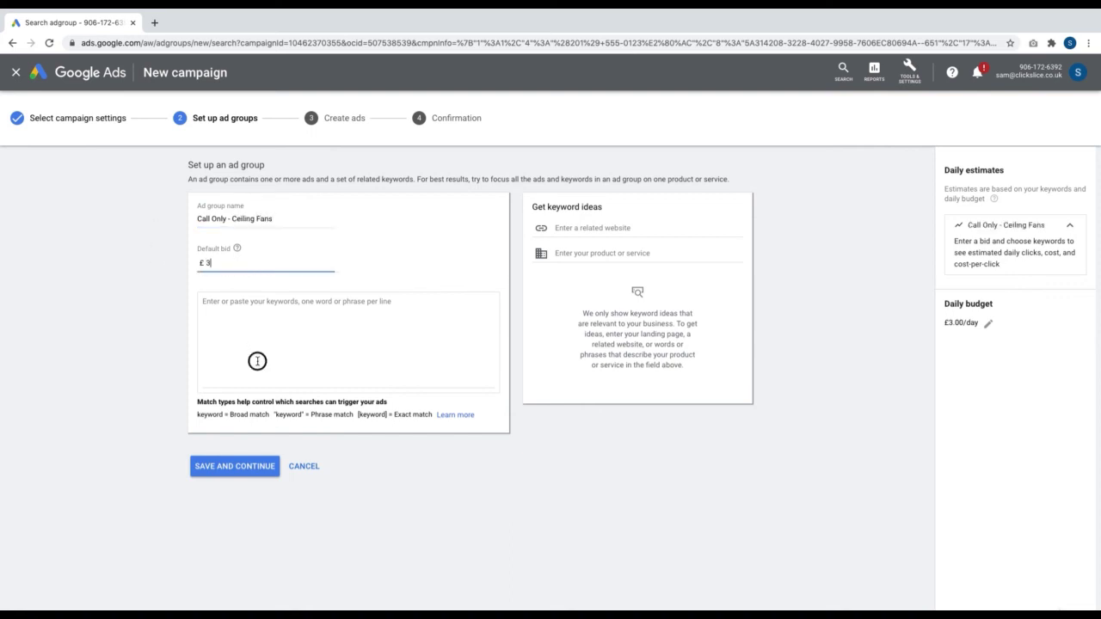
Add phrase-match keywords "ceiling fan" and "modern ceiling fans", then save and continue to ads
left_click(257, 360)
type("ceiling fan")
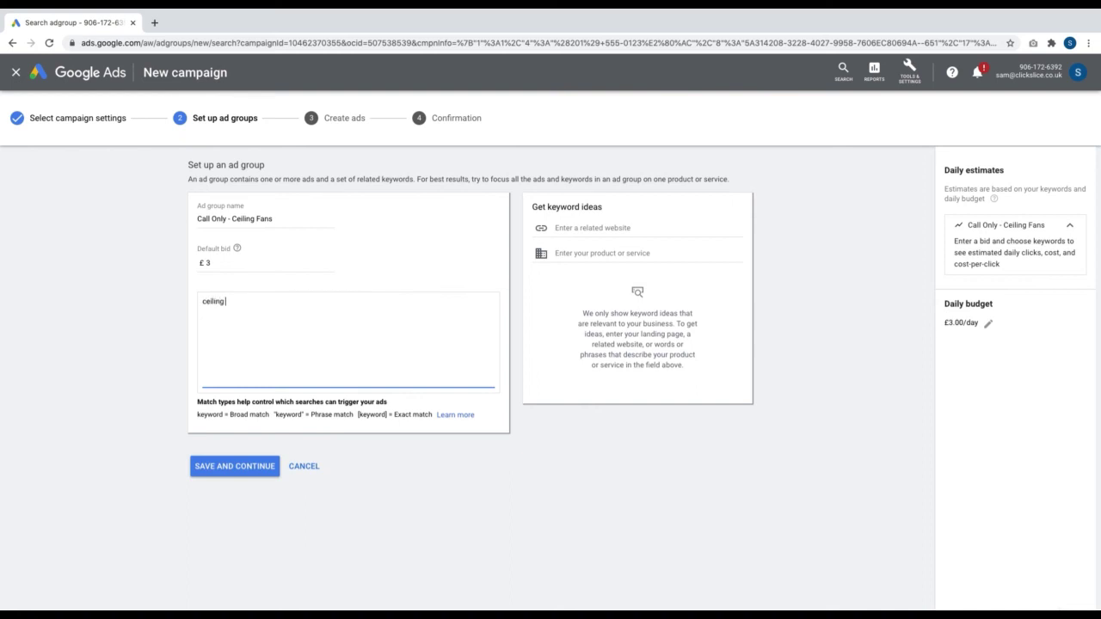
key("Return")
type("fa")
key("BackSpace")
key("BackSpace")
key("BackSpace")
key("Return")
type("modern ceiling fans'")
left_click(253, 299)
type("'")
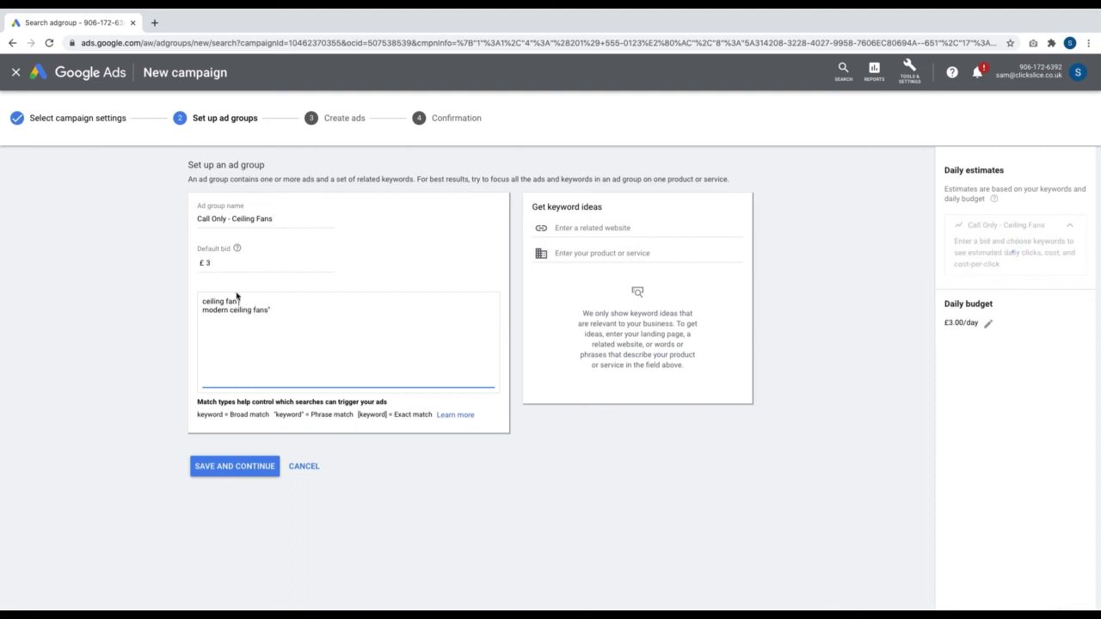
left_click(203, 301)
type("'")
left_click(203, 309)
type("\"")
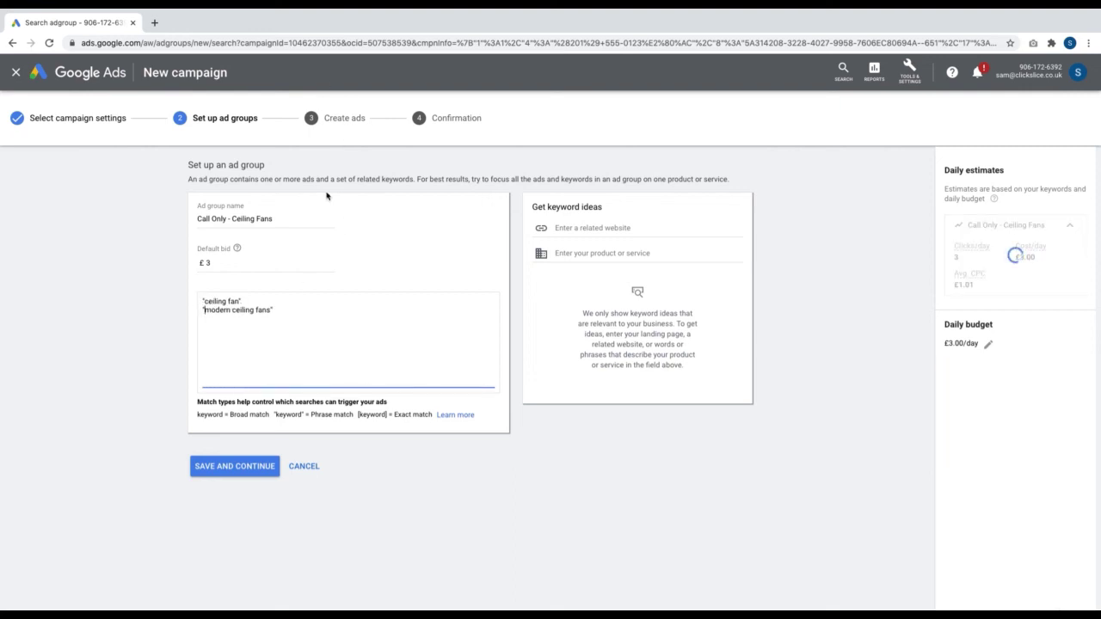
left_click(250, 466)
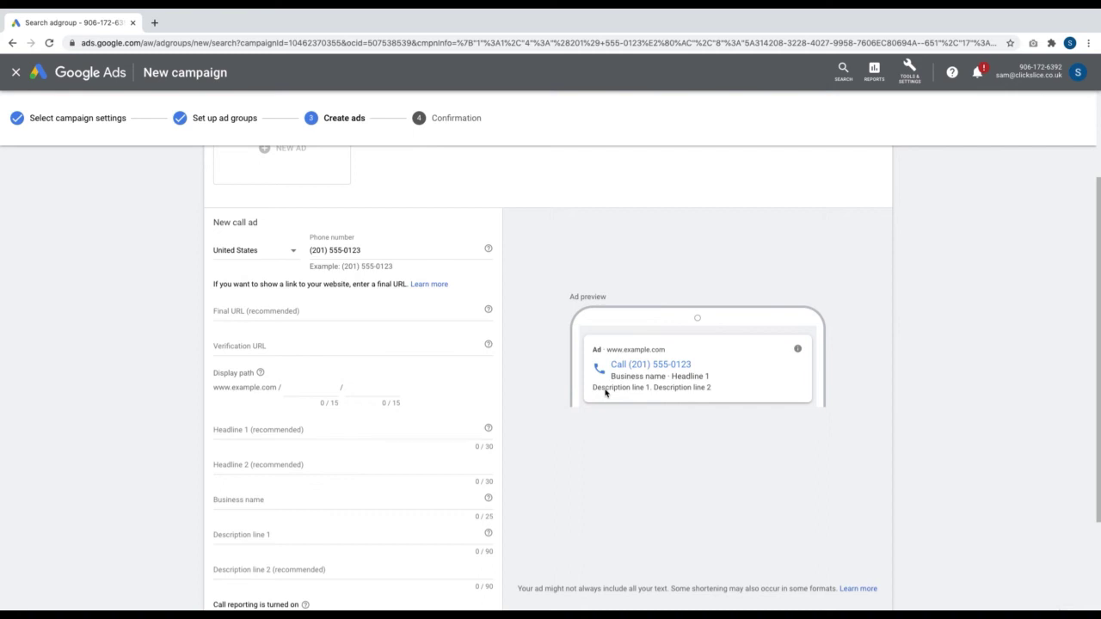
left_click(232, 312)
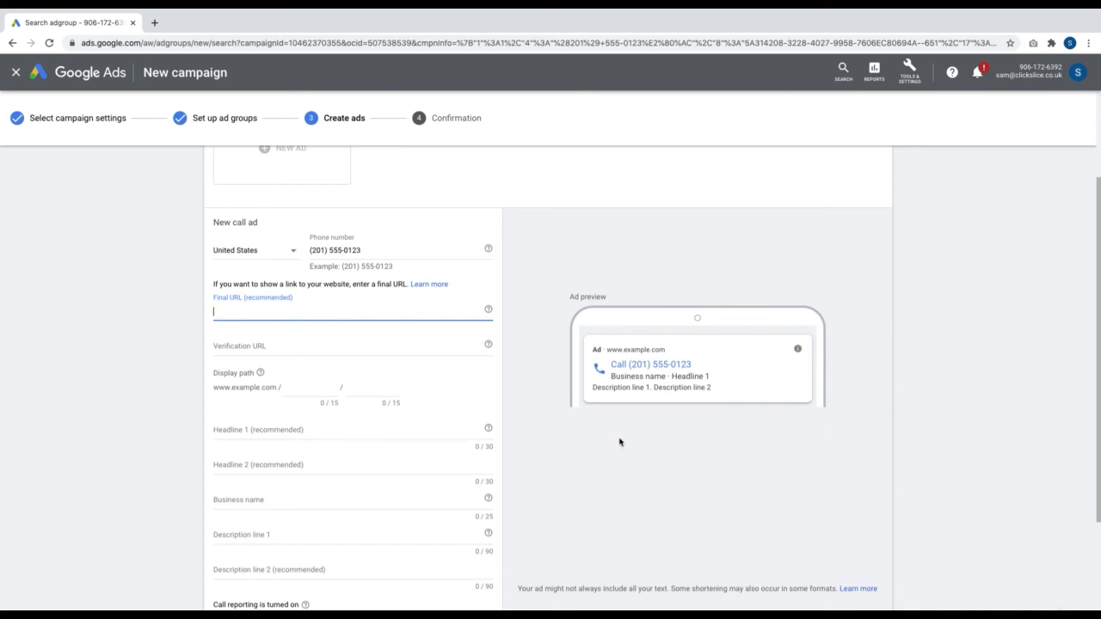
type("website.co")
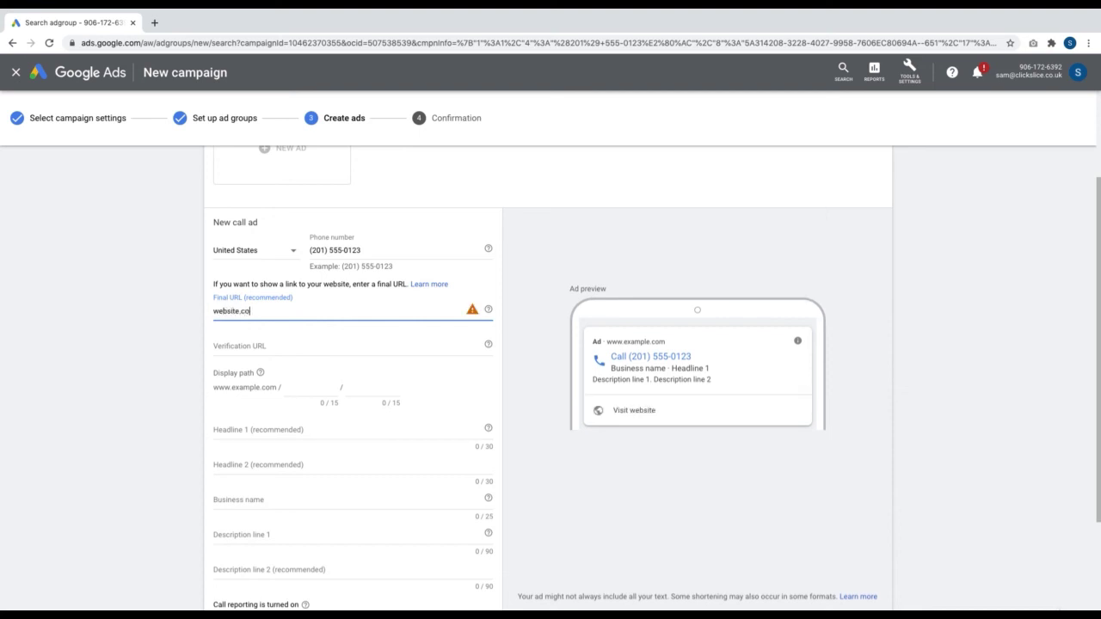
type("m/ceiling0fan")
key("BackSpace")
key("BackSpace")
type("-fans")
left_click(389, 349)
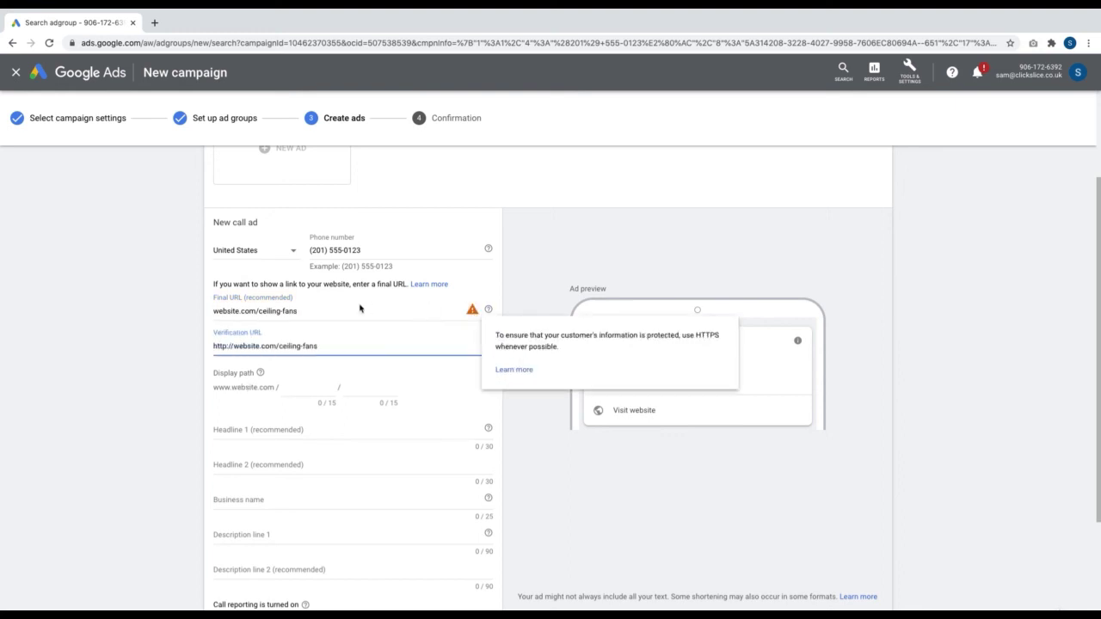
left_click(238, 312)
type("1234")
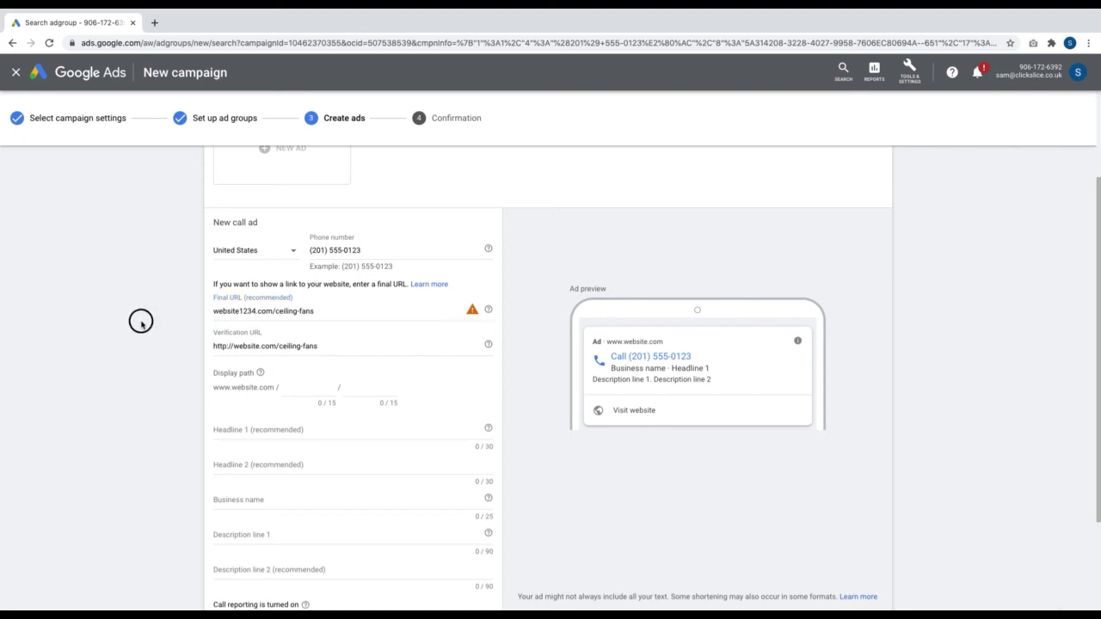
left_click(471, 311)
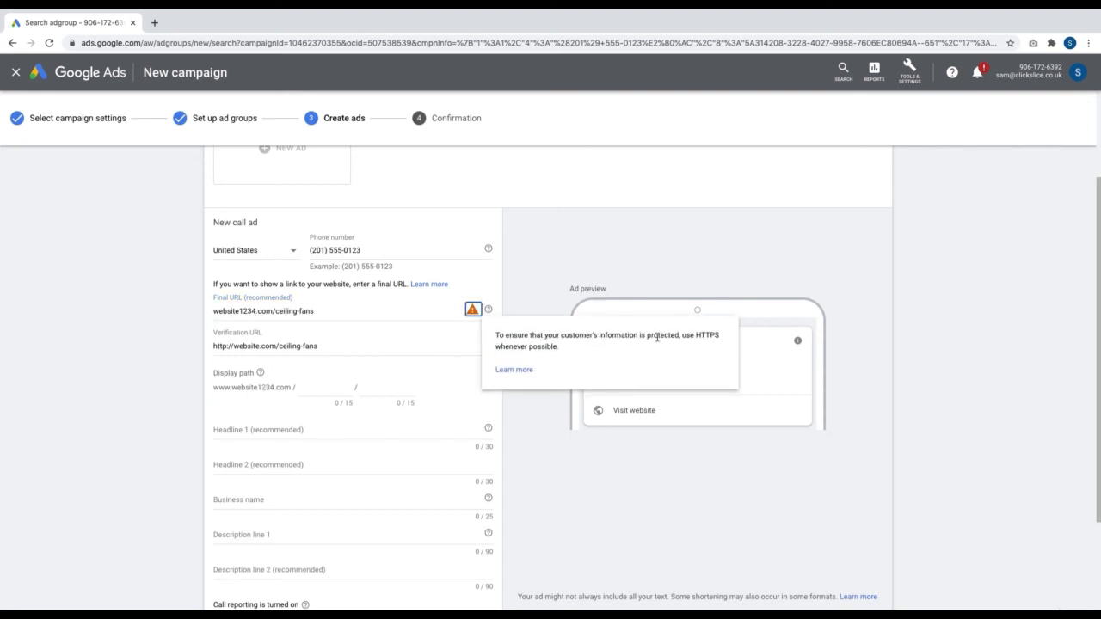
left_click(215, 310)
type("ht")
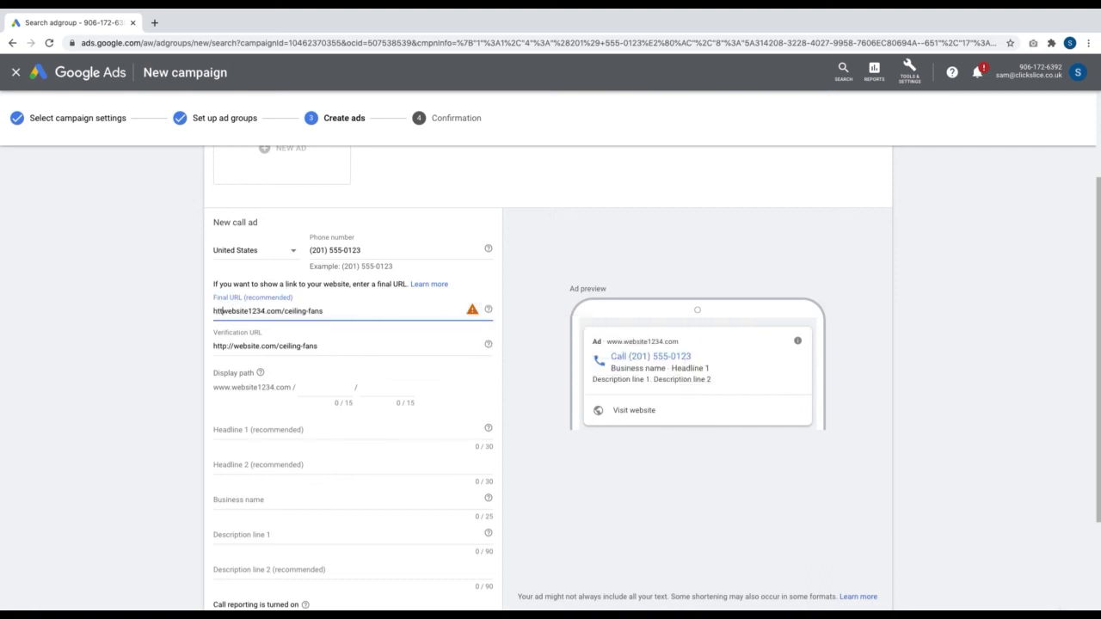
type("tps://")
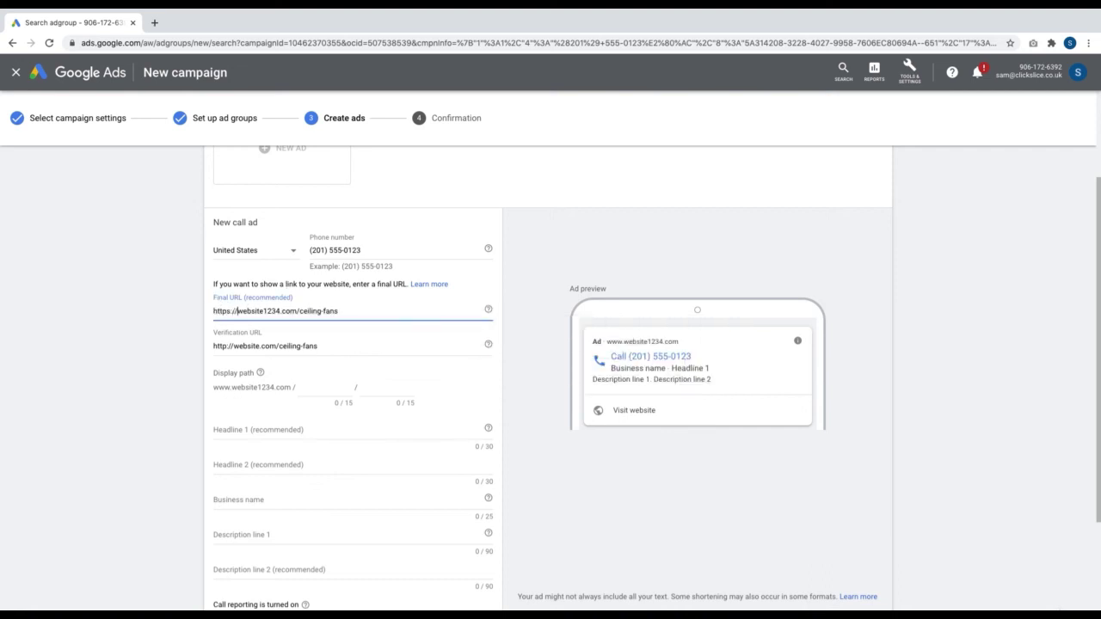
left_click(70, 313)
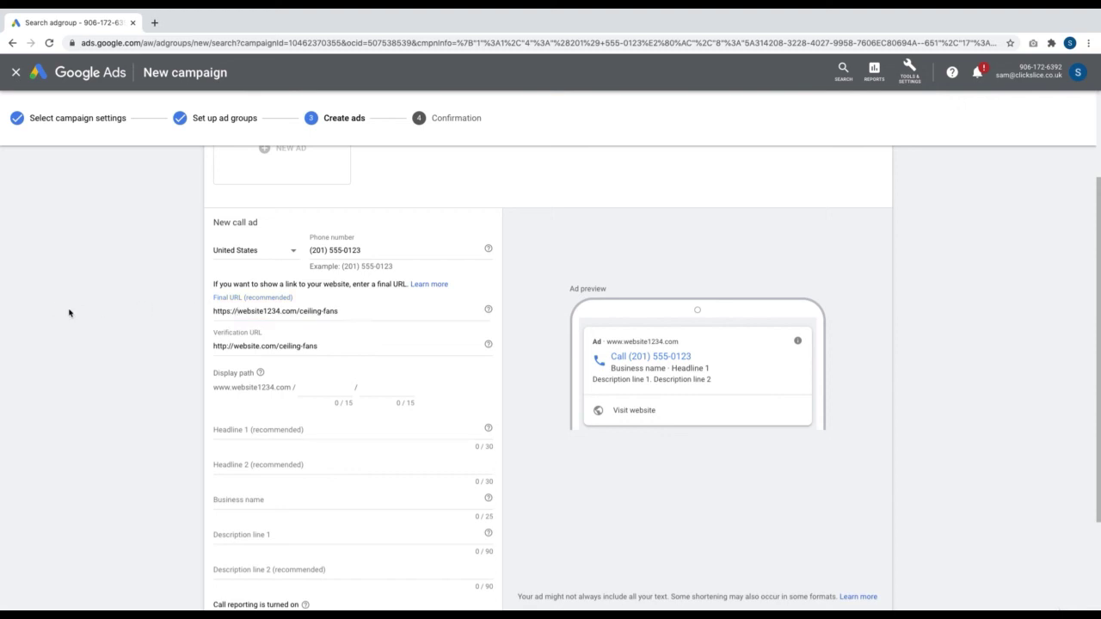
left_click(277, 314)
key("BackSpace")
key("BackSpace")
key("BackSpace")
key("BackSpace")
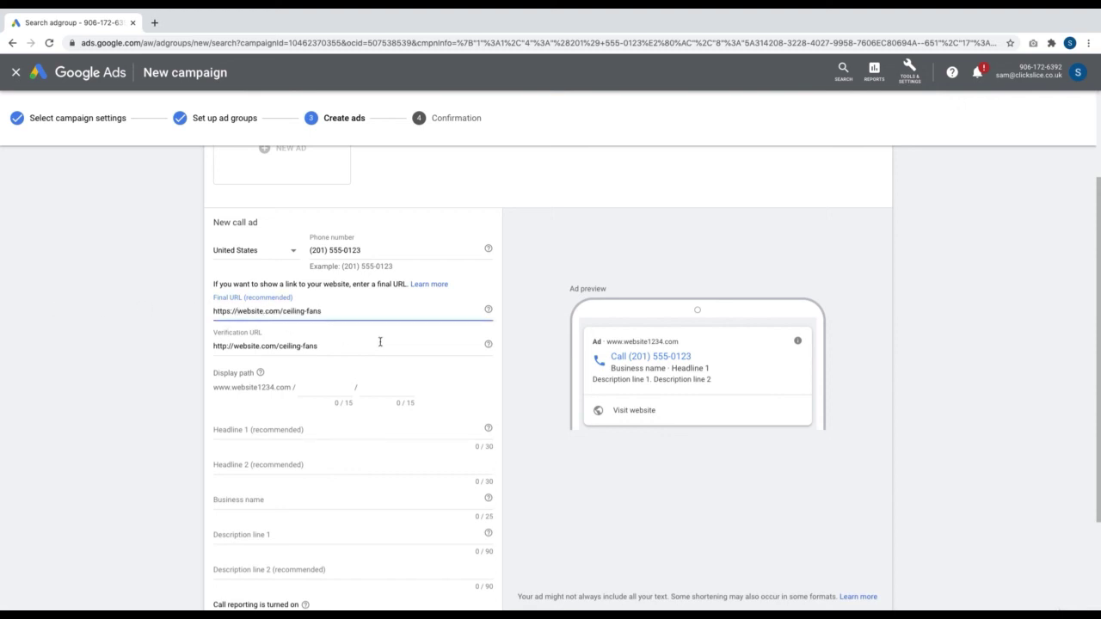
Set the ad's display path to modern-ceiling / fans
double_click(243, 346)
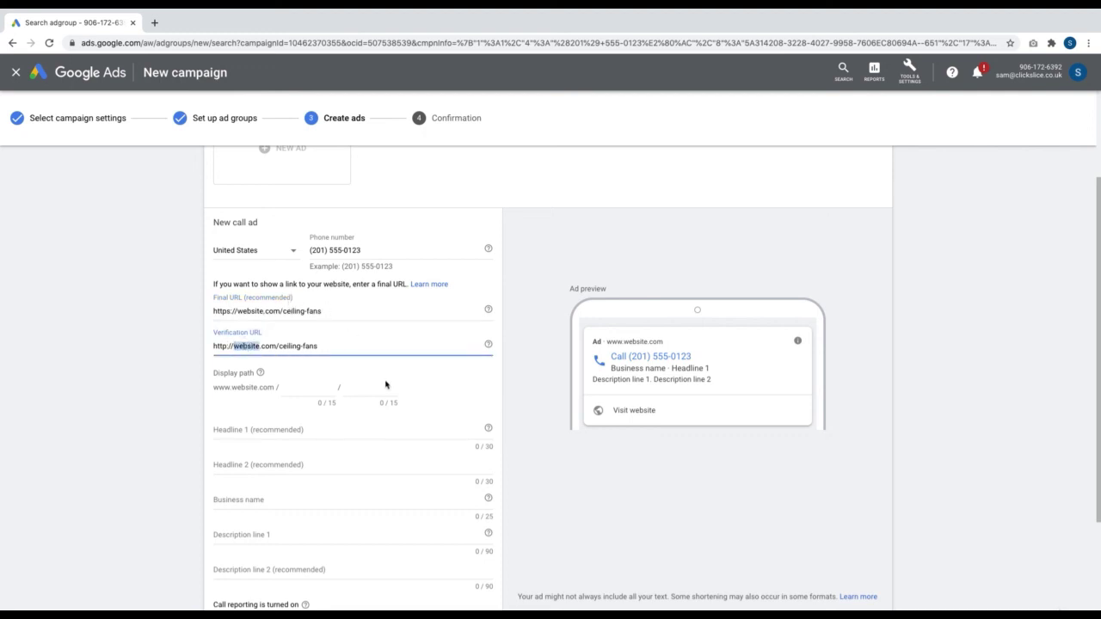
left_click(316, 390)
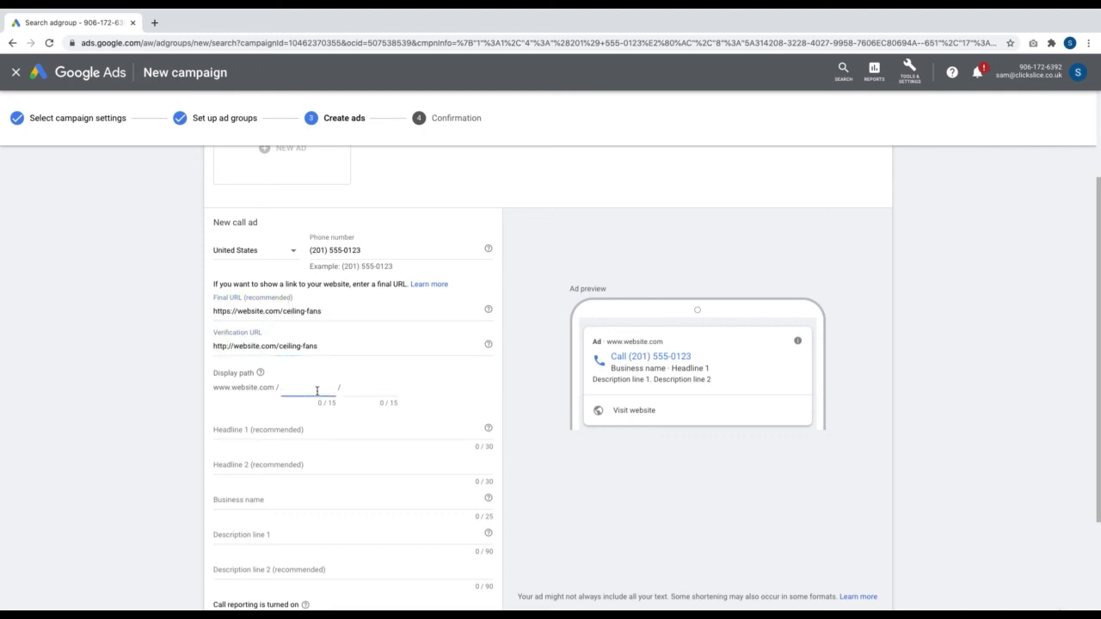
type("ceiling")
left_click(370, 389)
type("fans")
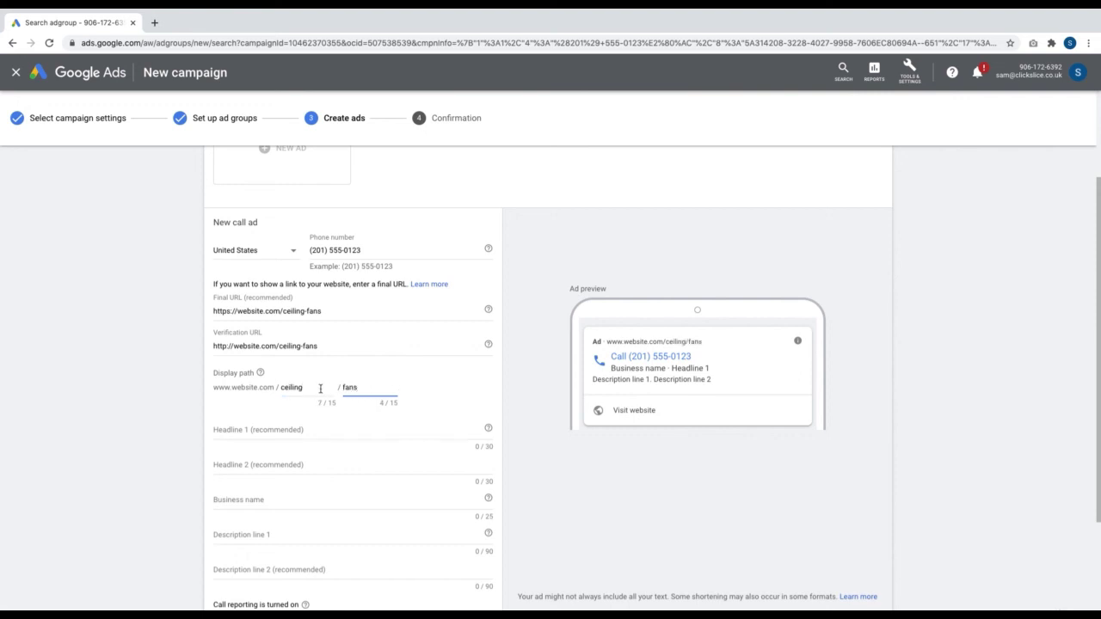
left_click(282, 388)
type("modern")
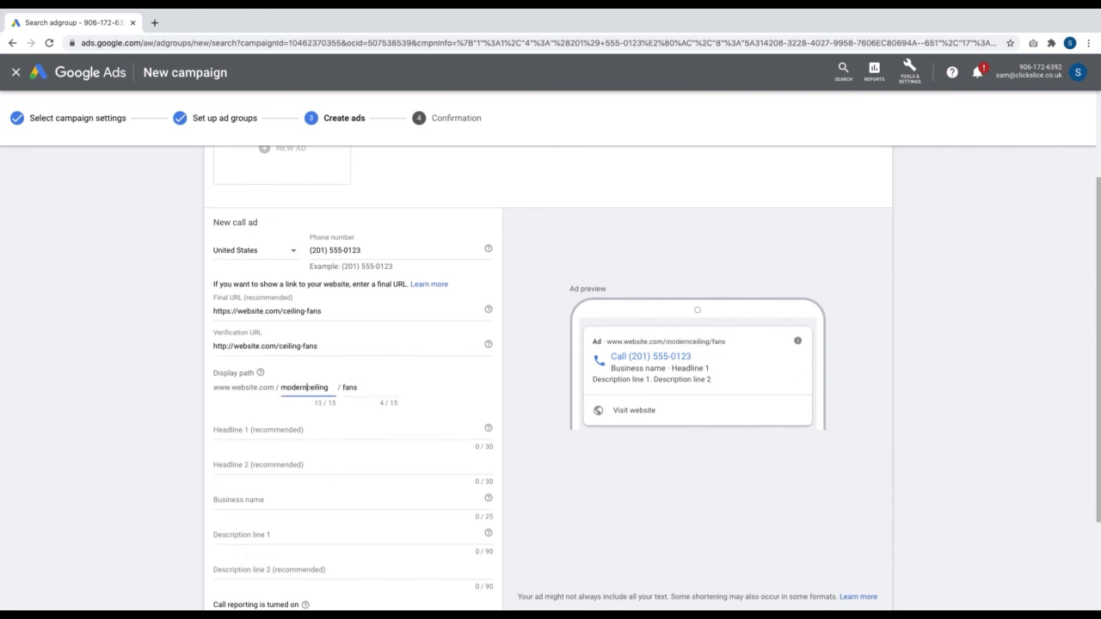
type("-")
double_click(294, 387)
key("ctrl+c")
Add 'modern-' to the verification and Final URL paths so both end in modern-ceiling-fans
left_click(281, 346)
key("ctrl+v")
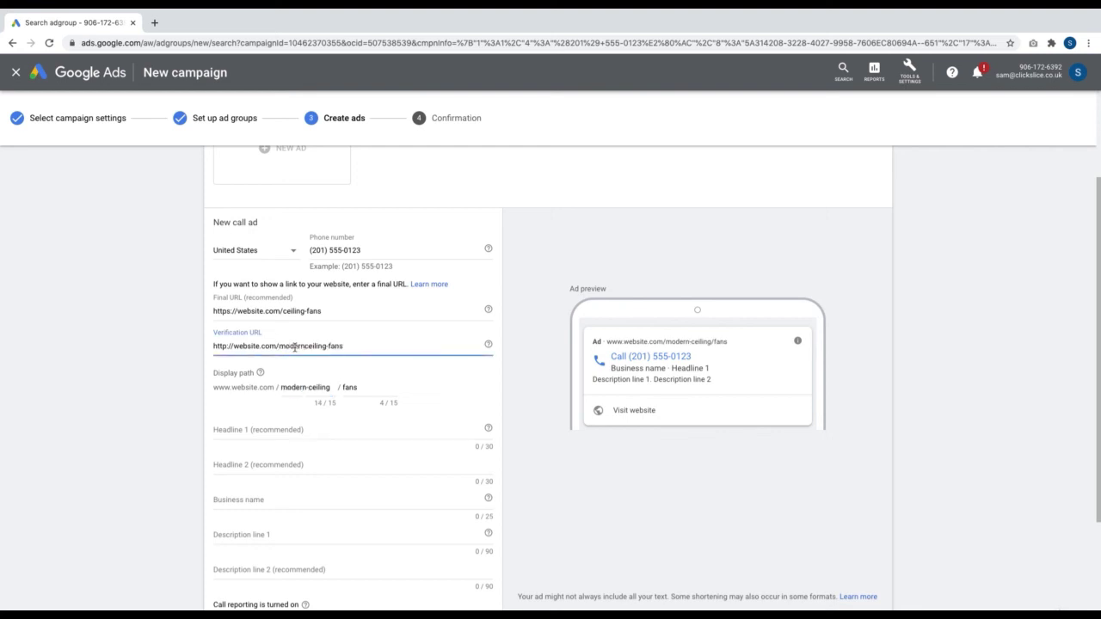
type("-")
left_click(283, 311)
key("ctrl+v")
type("-")
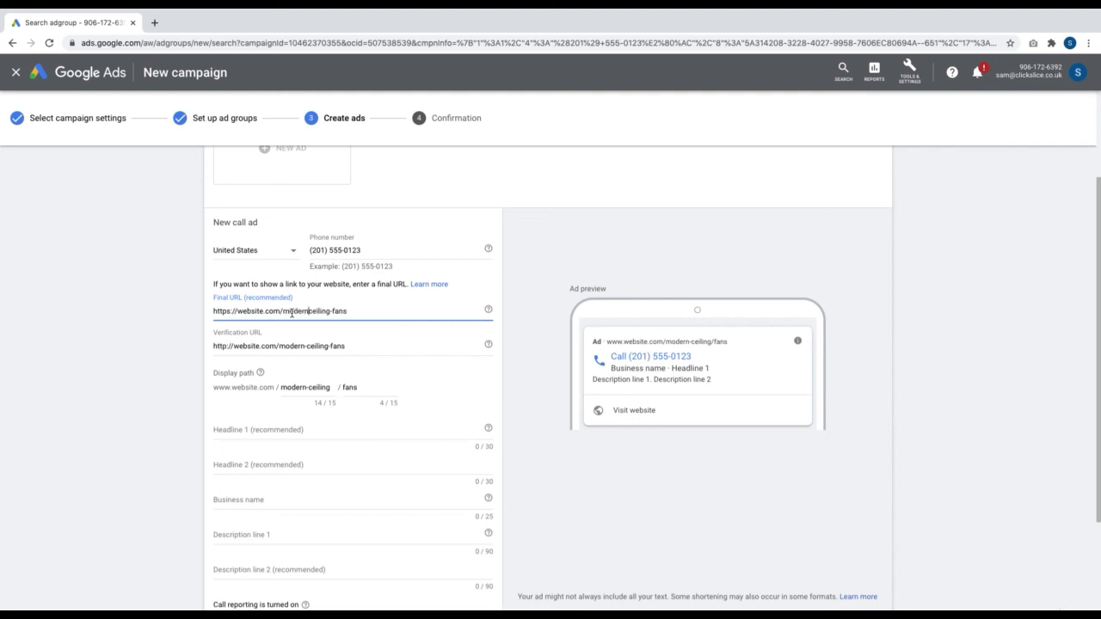
type("-")
scroll(336, 427, "down", 1)
Write the first headline 'Keep Cool With Our Ceiling Fans', trimmed to 30 characters
left_click(309, 370)
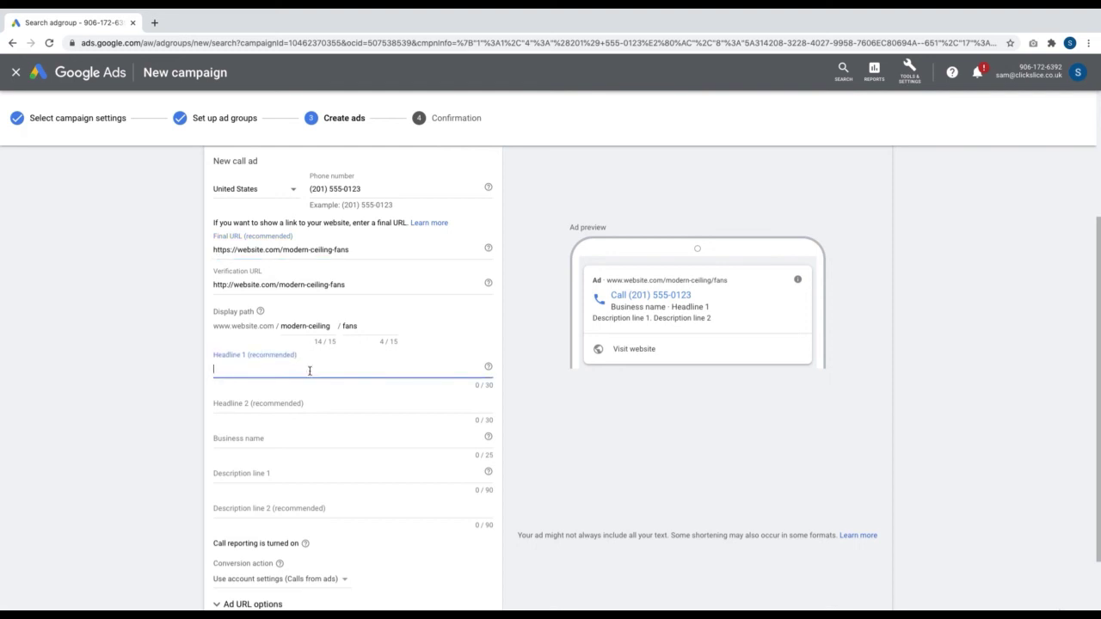
type("Keep Cool With OUr")
key("BackSpace")
key("BackSpace")
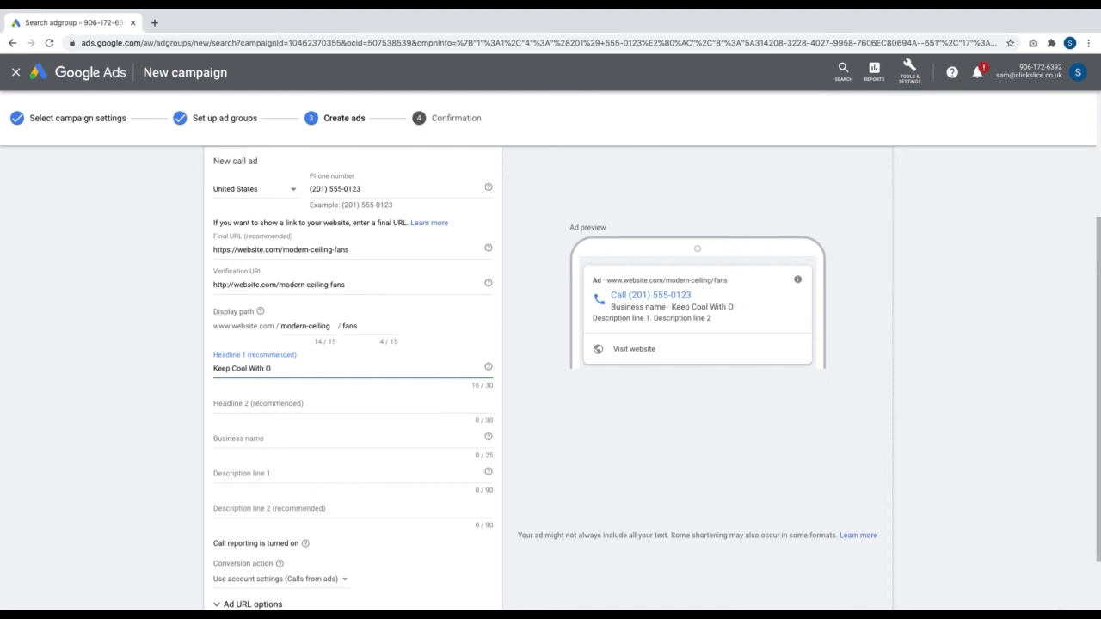
type("ur Ceiling Fans")
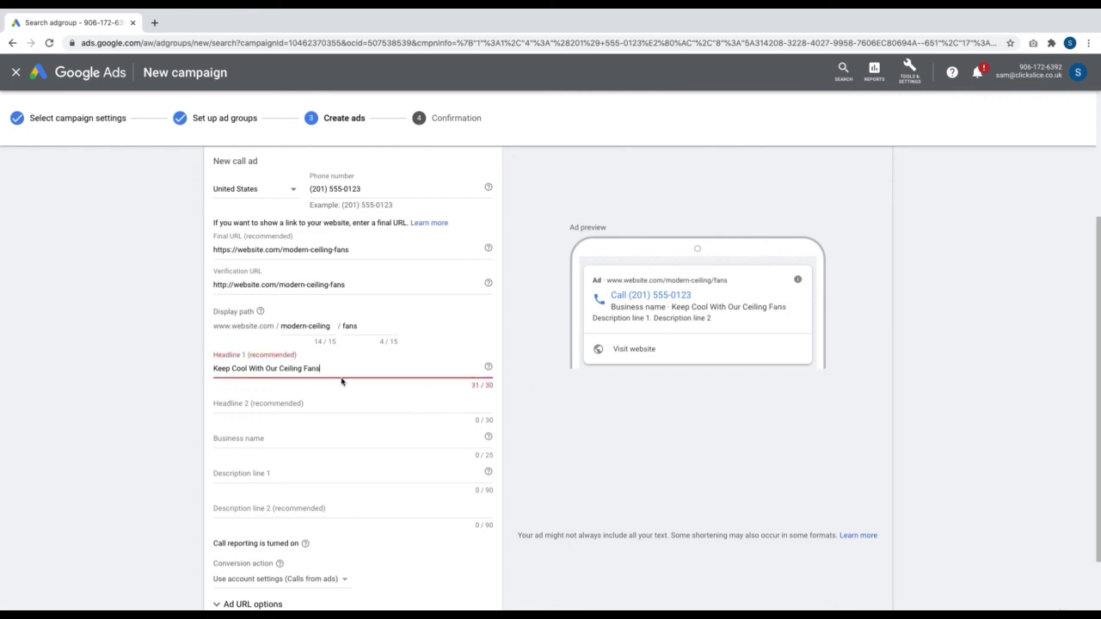
key("BackSpace")
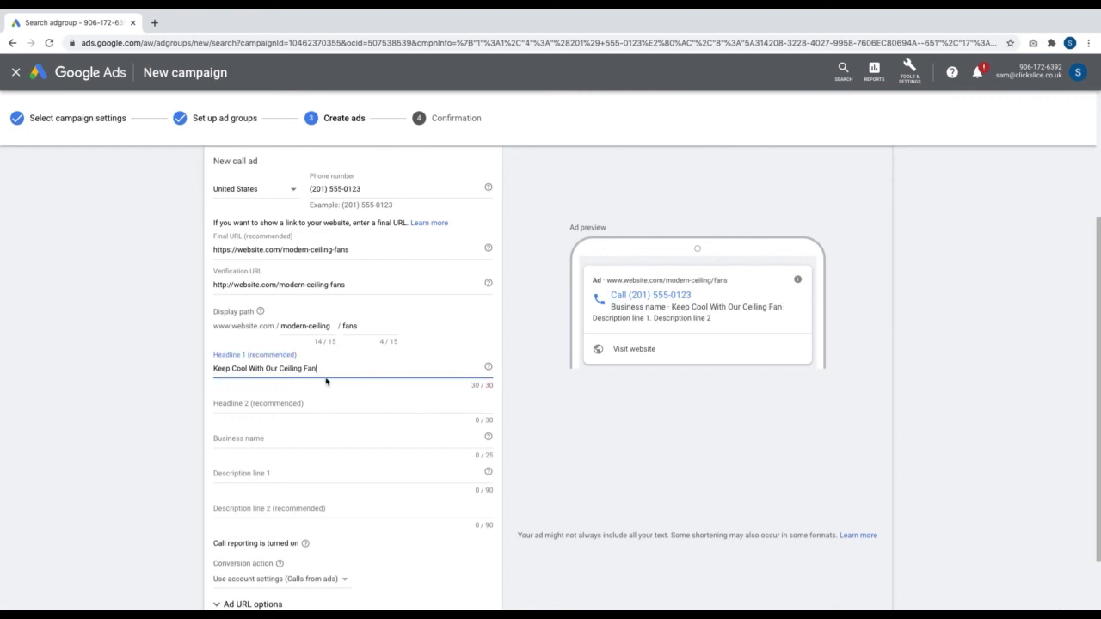
type("s")
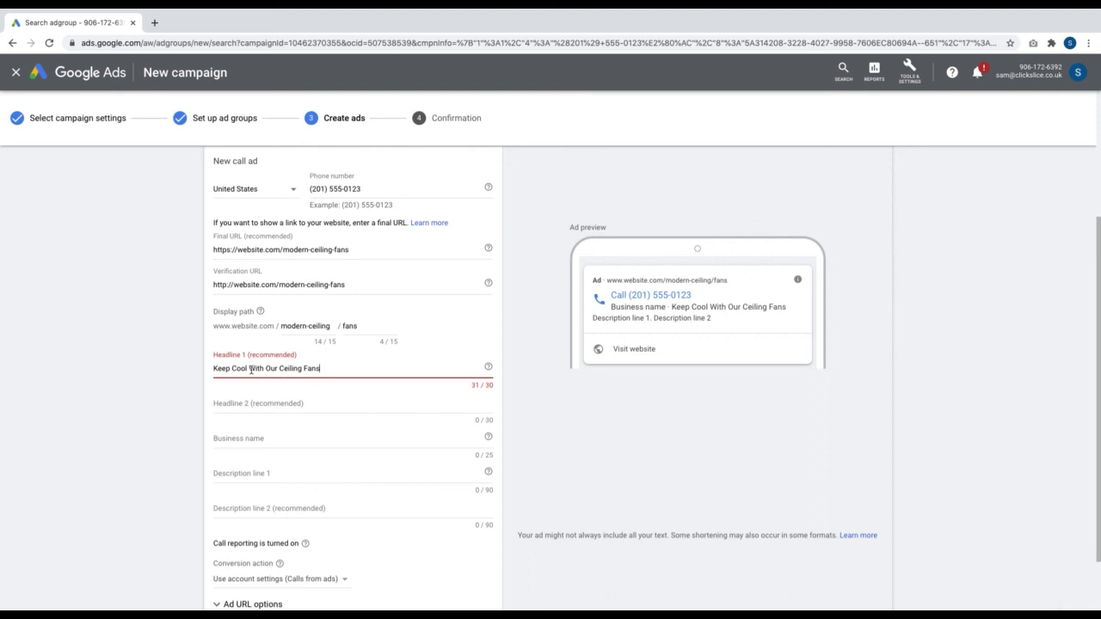
double_click(251, 369)
left_click(336, 368)
key("BackSpace")
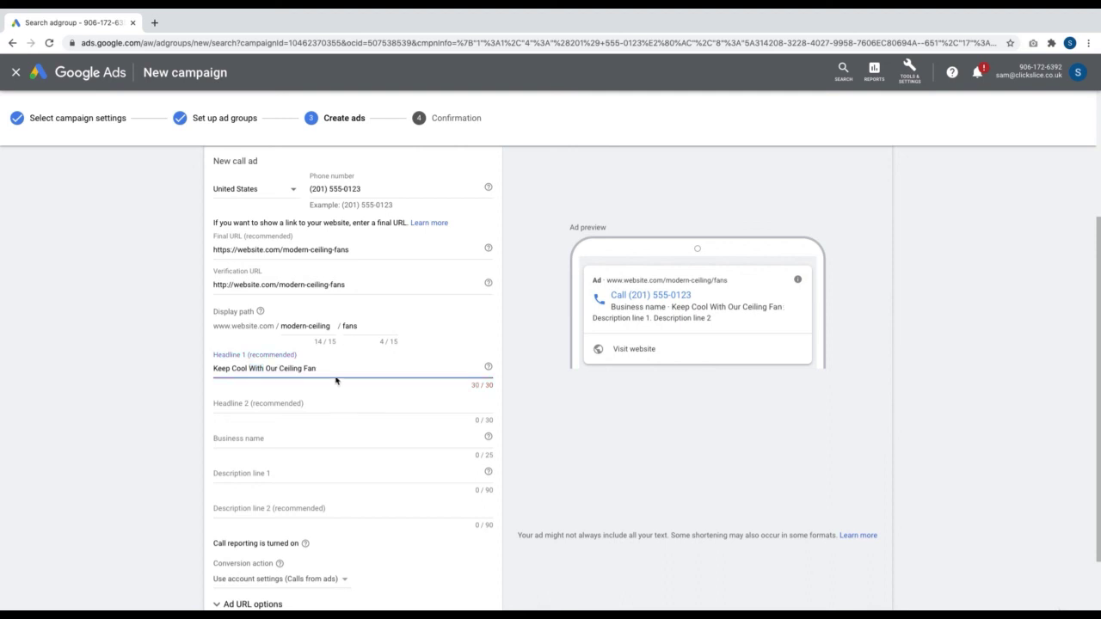
Enter headline 2 'Order Today Over The Phone' and business name 'HSD Online'
left_click(332, 401)
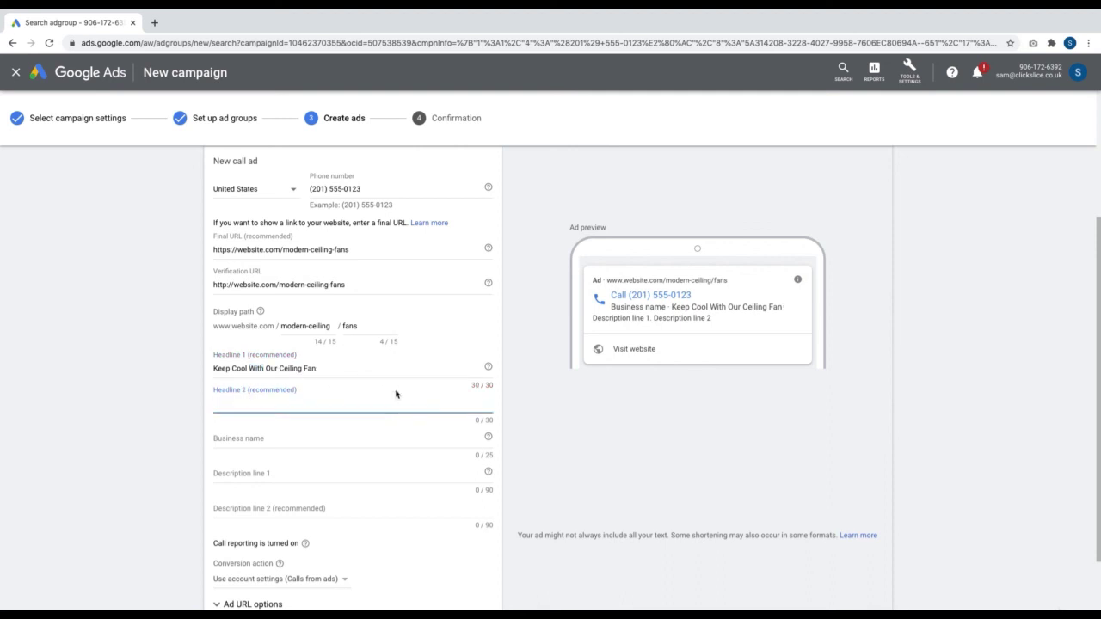
type("Order Today ")
type("Over The Ph")
type("n")
type("one")
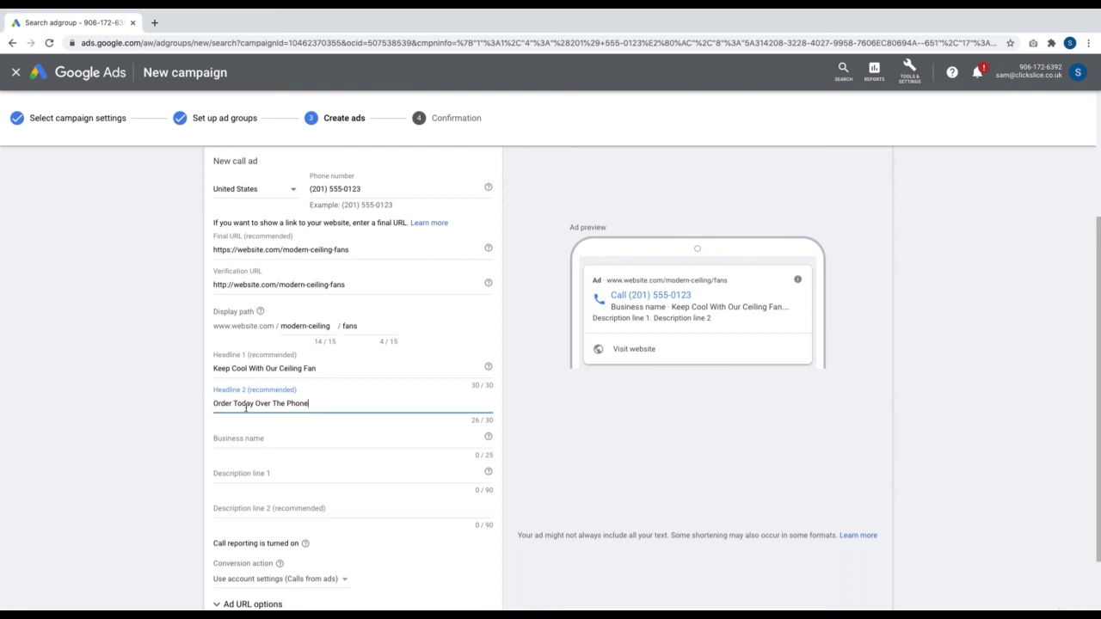
left_click(253, 436)
left_click(361, 407)
left_click(322, 447)
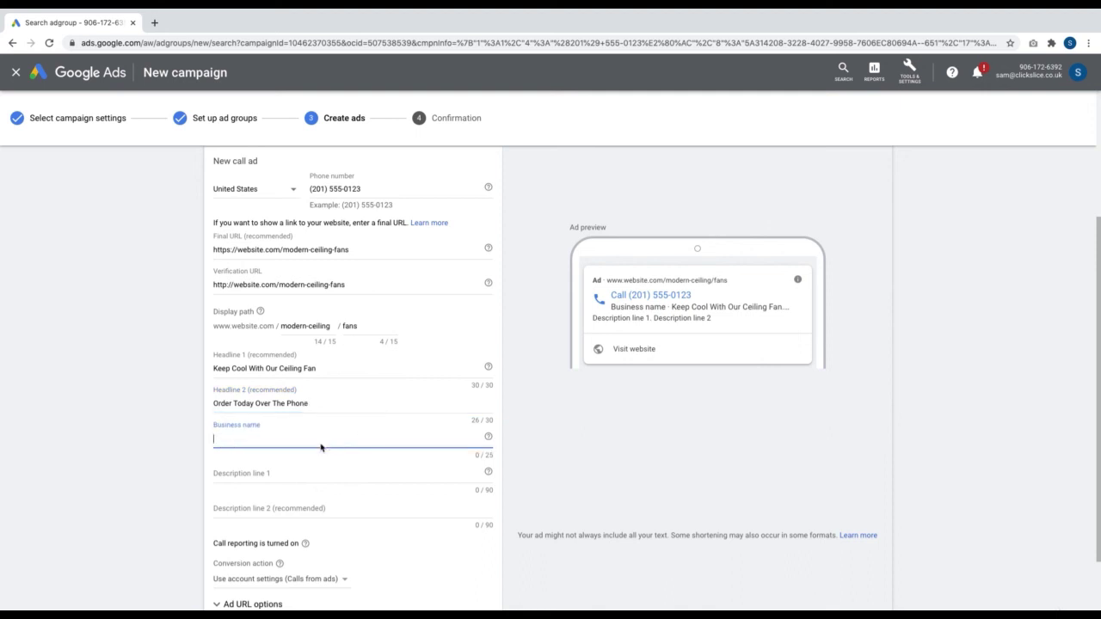
type("HSD ")
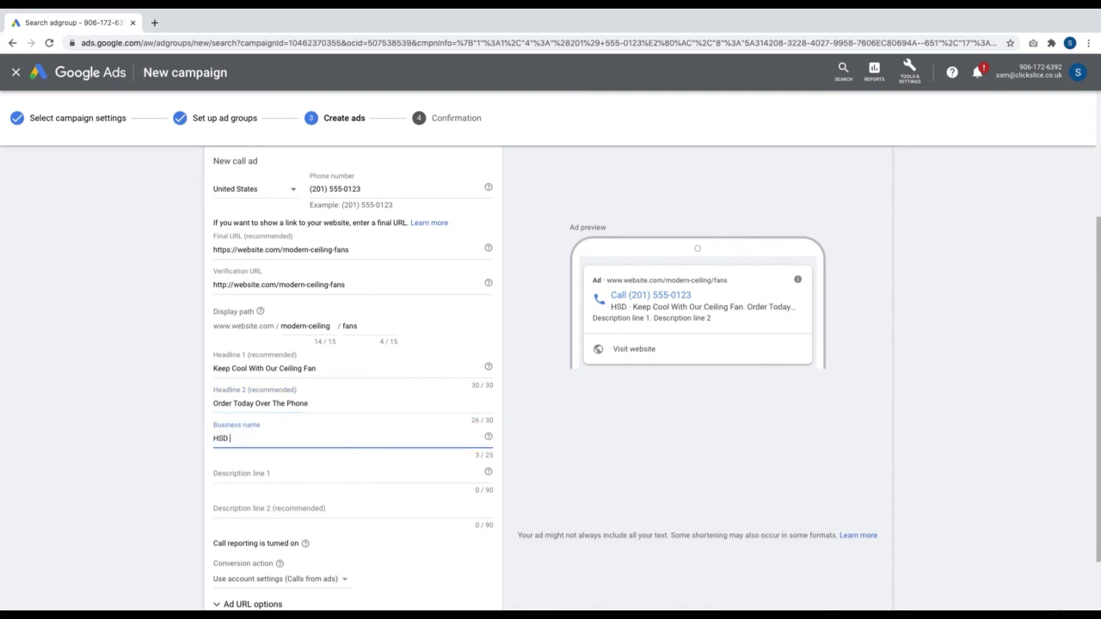
type("Online")
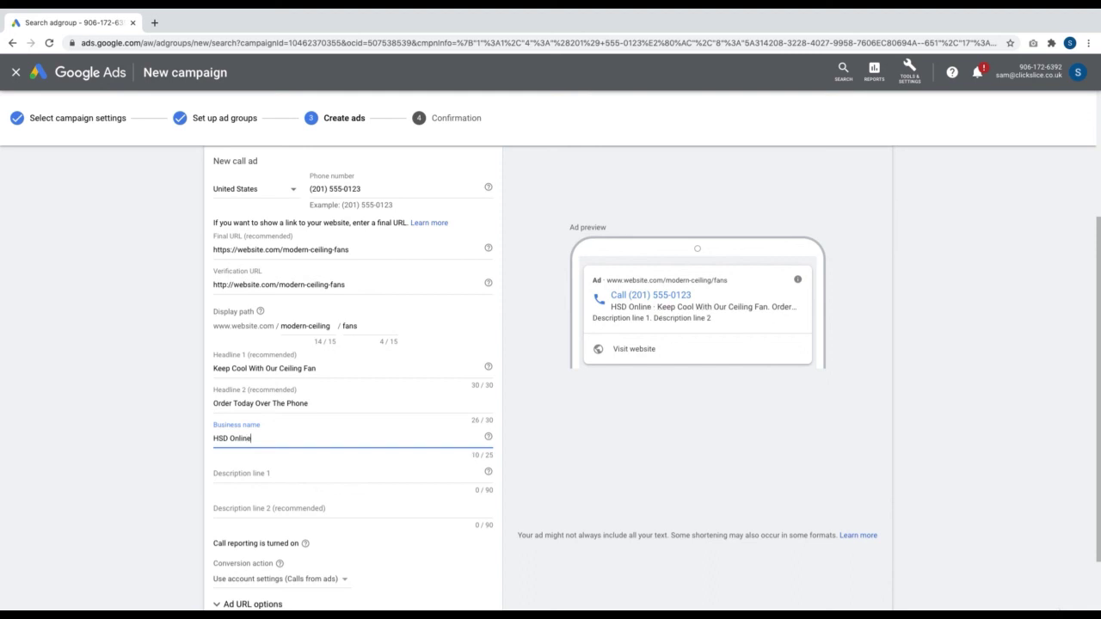
Fill both description lines with the same placeholder text
left_click(308, 475)
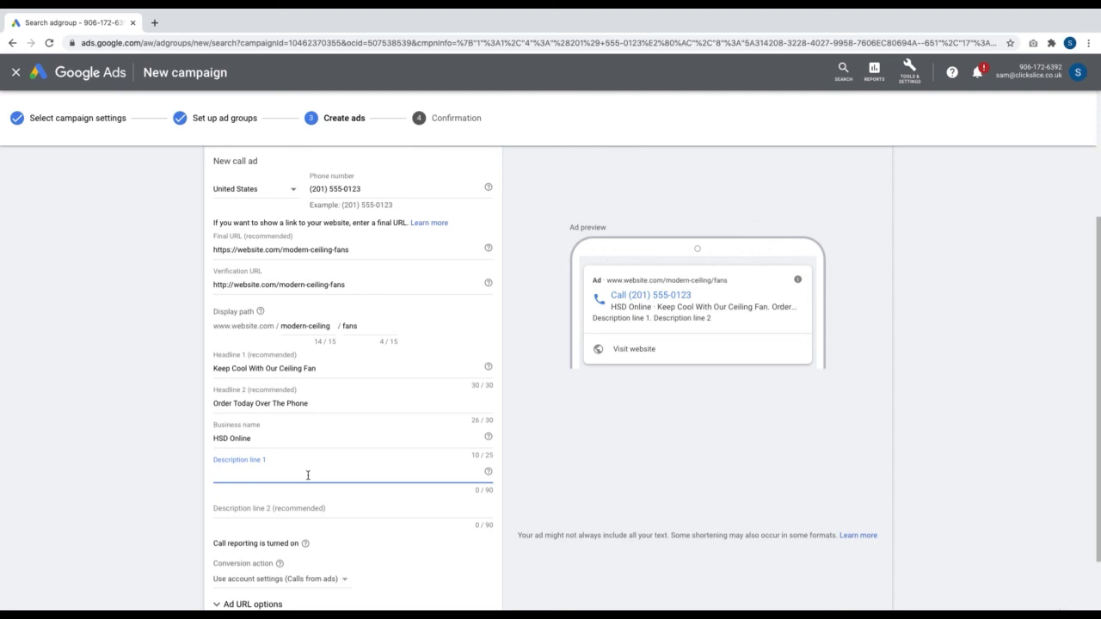
type("IJEARNGL")
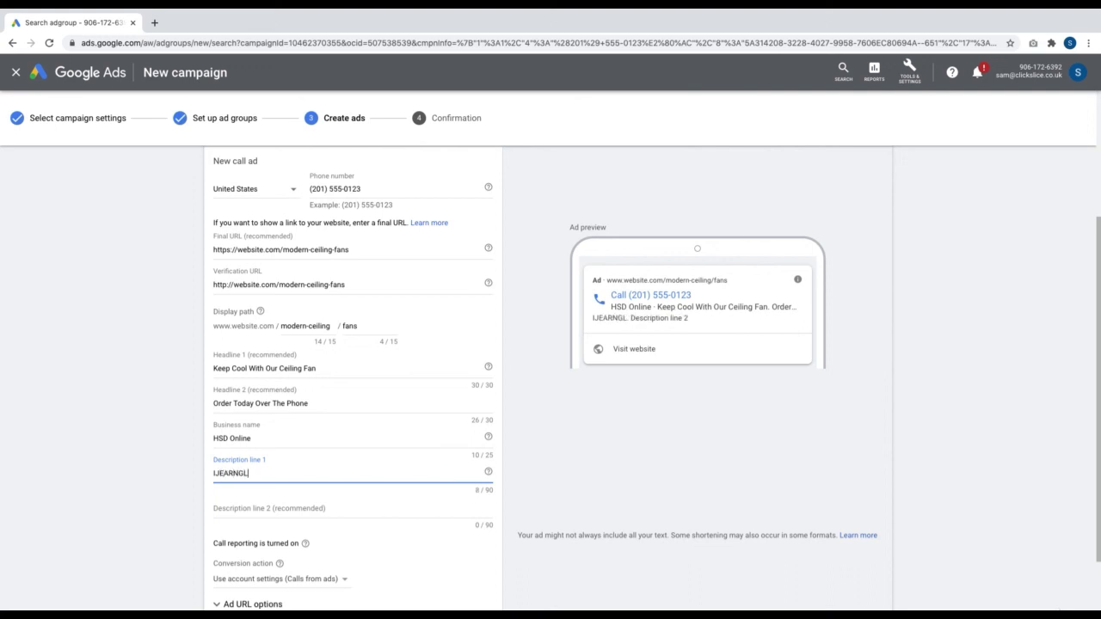
type("ERJNGJERNGJERSNGJKERNSGJKERNSGJKENRJKLNERJKS")
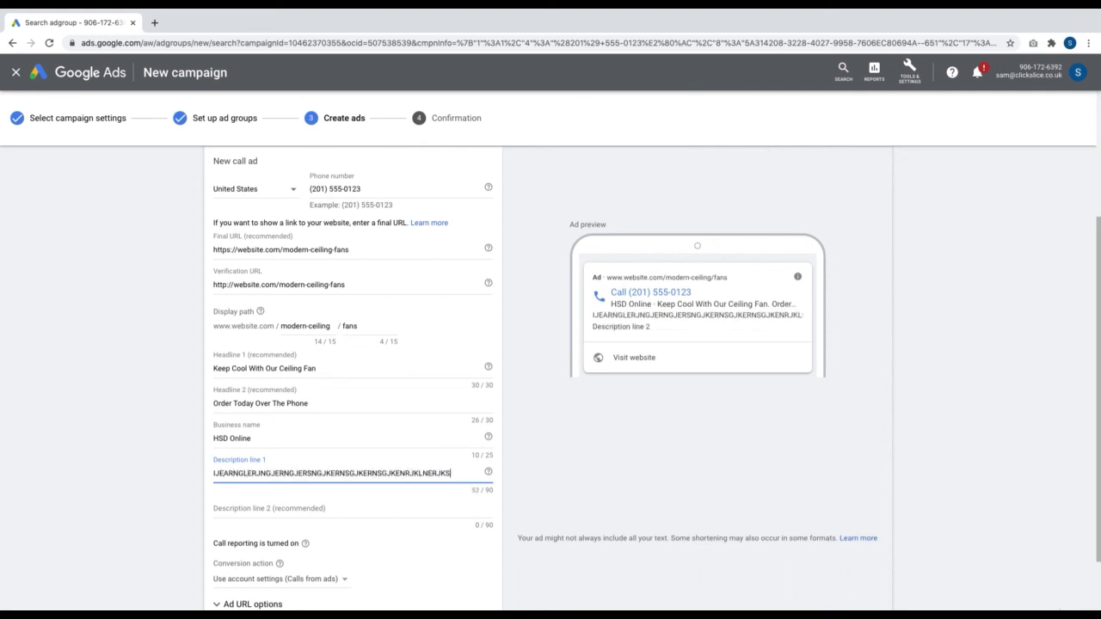
double_click(340, 472)
key("ctrl+c")
left_click(326, 506)
key("ctrl+v")
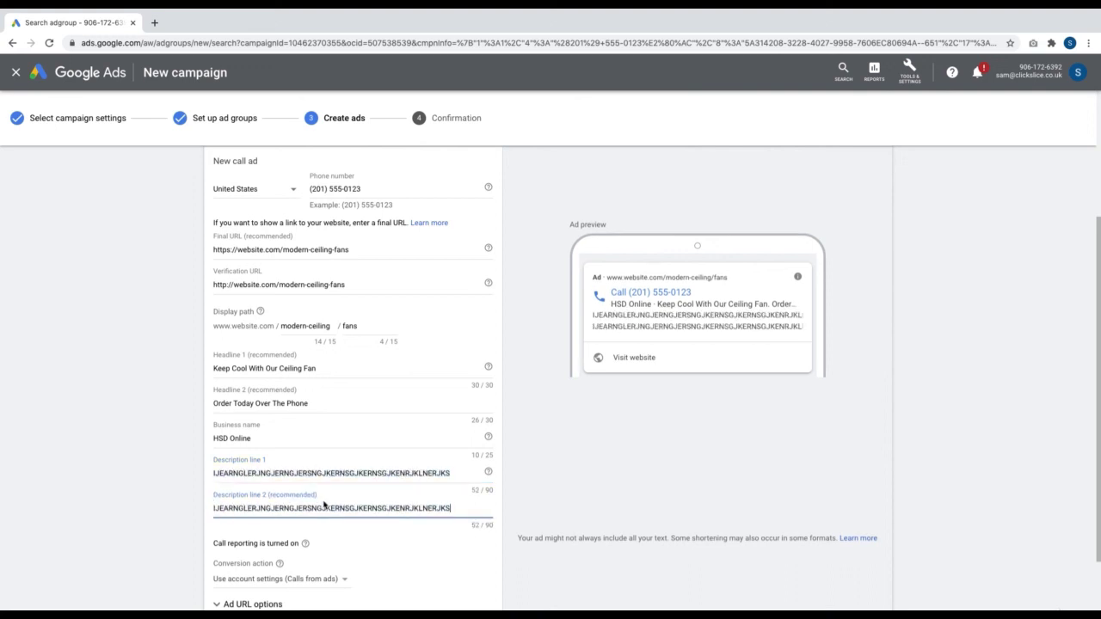
Save the call ad and reach the Confirmation step showing the campaign is ready
scroll(323, 511, "down", 2)
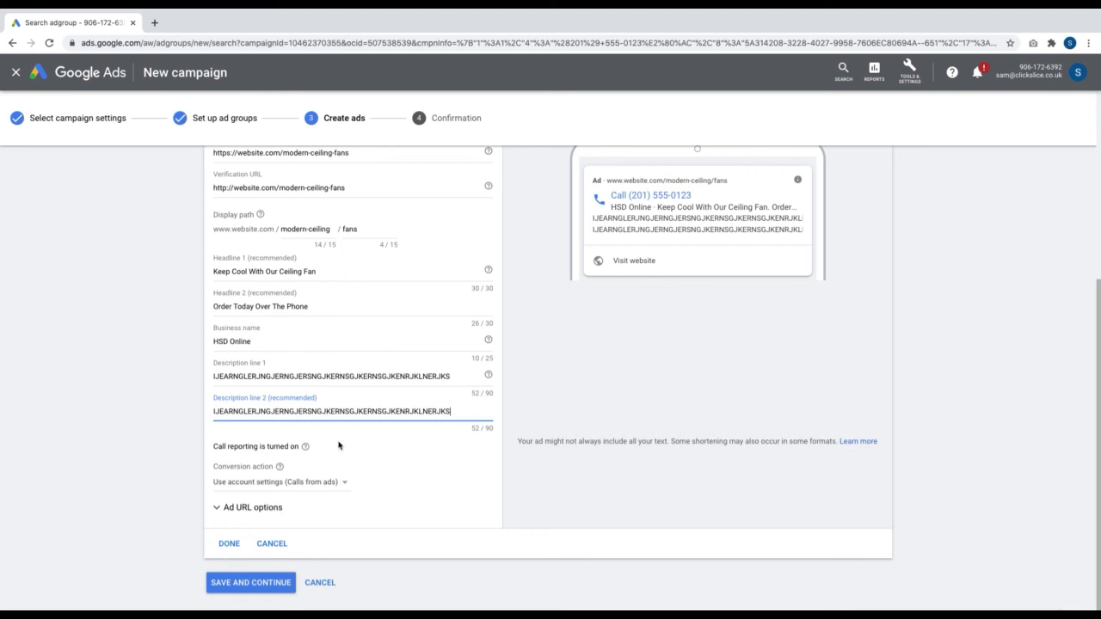
left_click(338, 445)
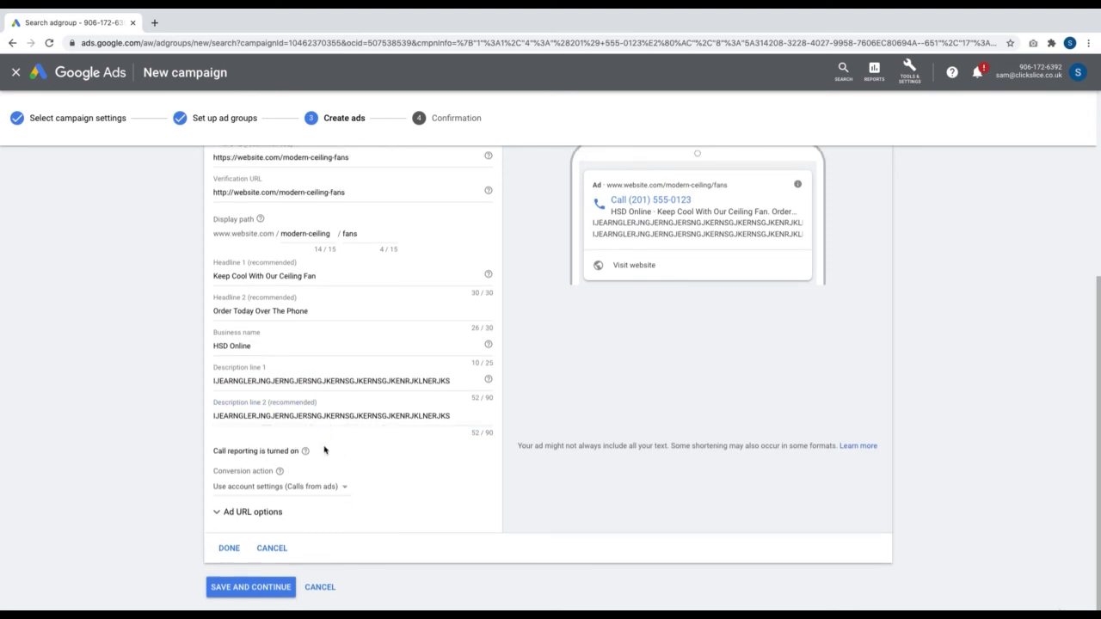
left_click(236, 592)
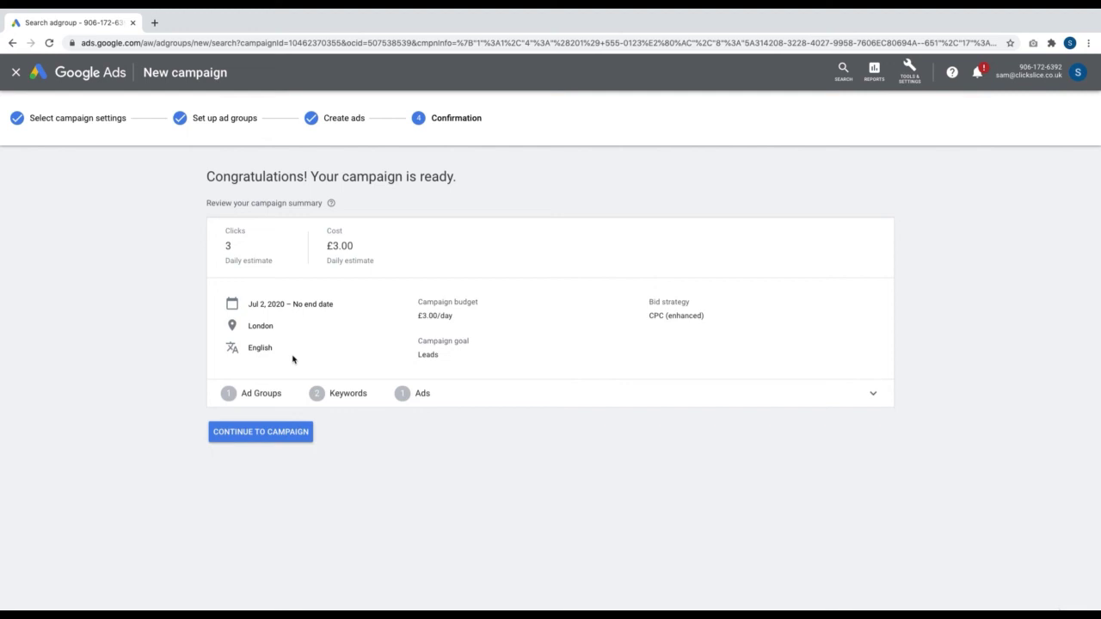
Open the finished campaign, then pause Call Only - Domestic Fans from the All campaigns list
left_click(294, 436)
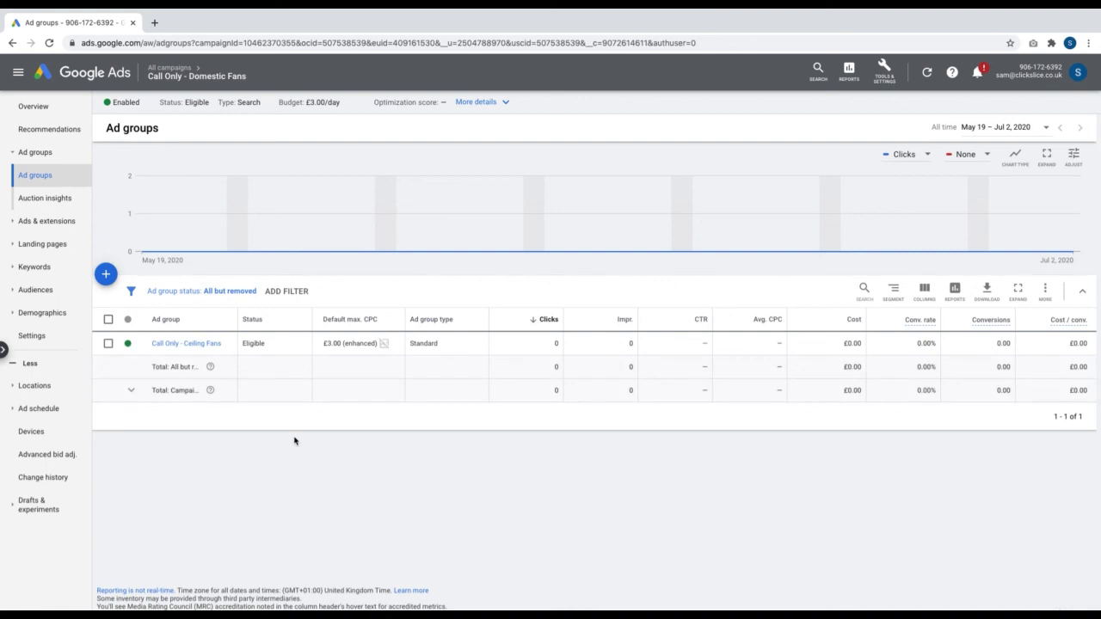
left_click(191, 344)
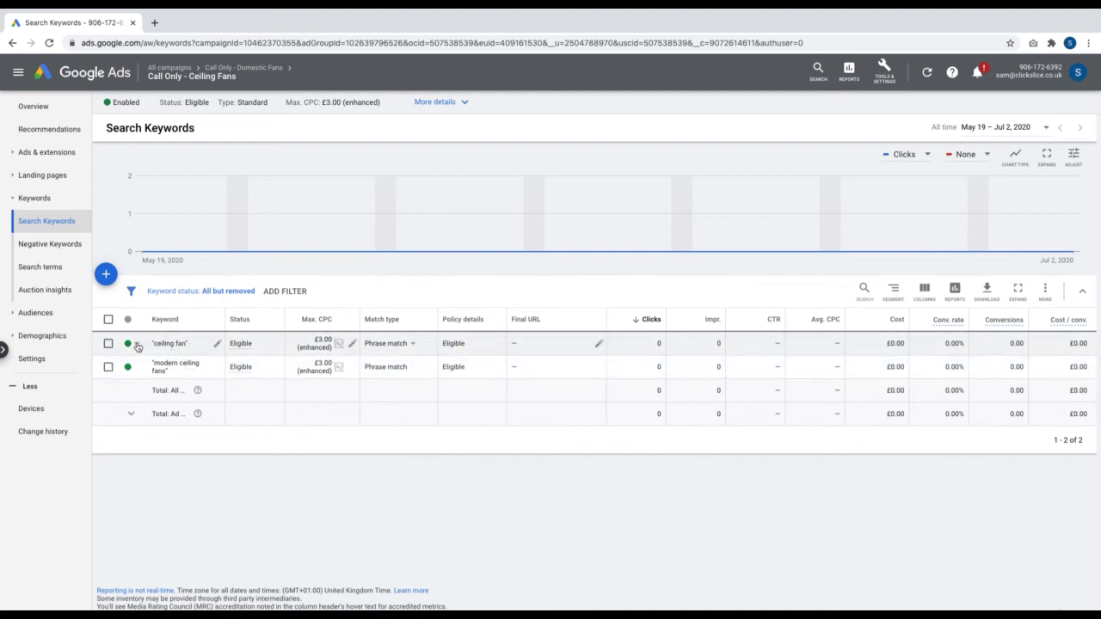
left_click(178, 79)
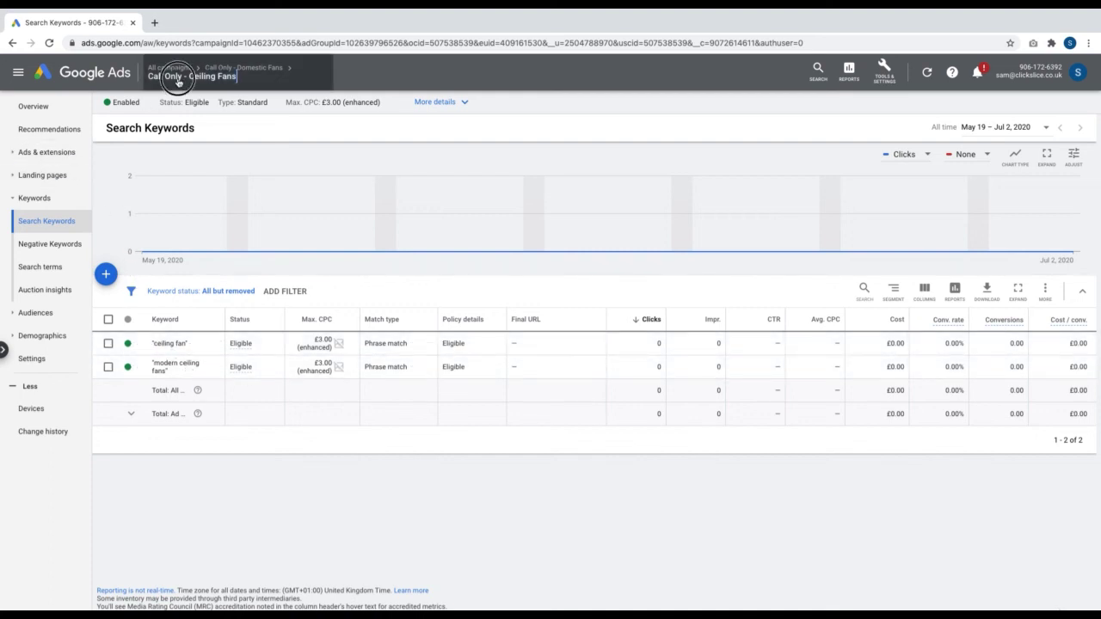
left_click(188, 107)
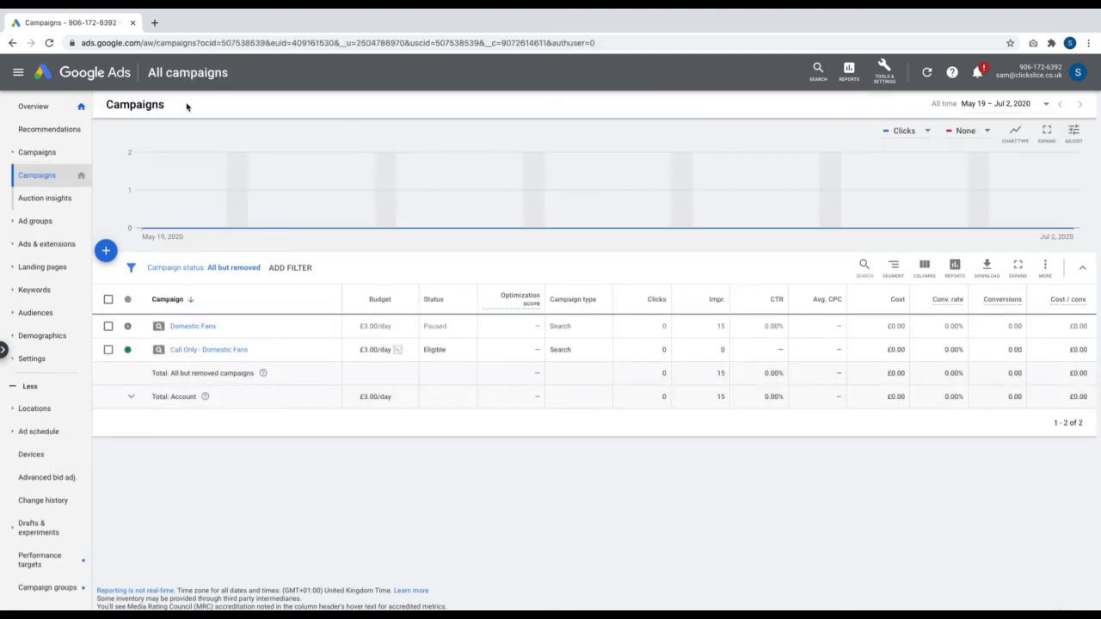
left_click(127, 349)
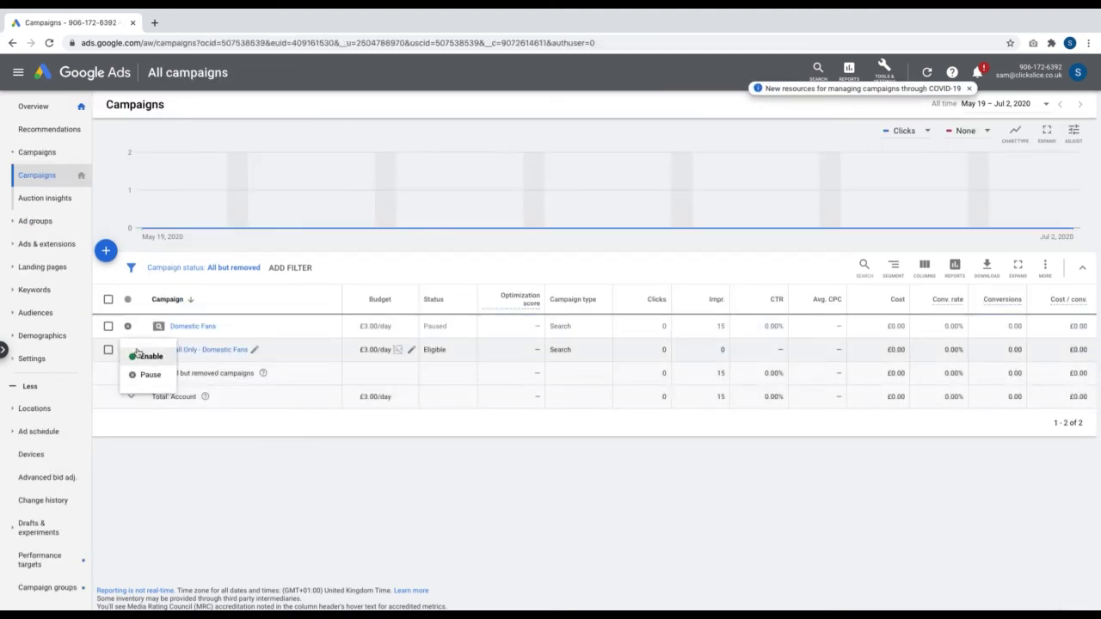
left_click(138, 375)
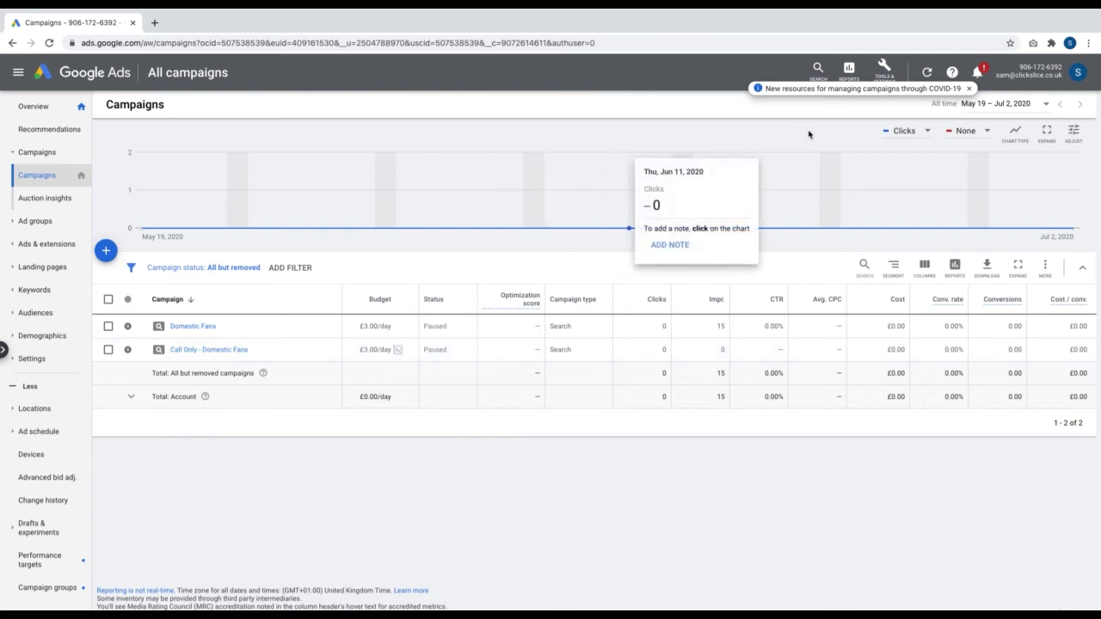
Review the account's two conversion actions, then return to the campaigns list
left_click(884, 68)
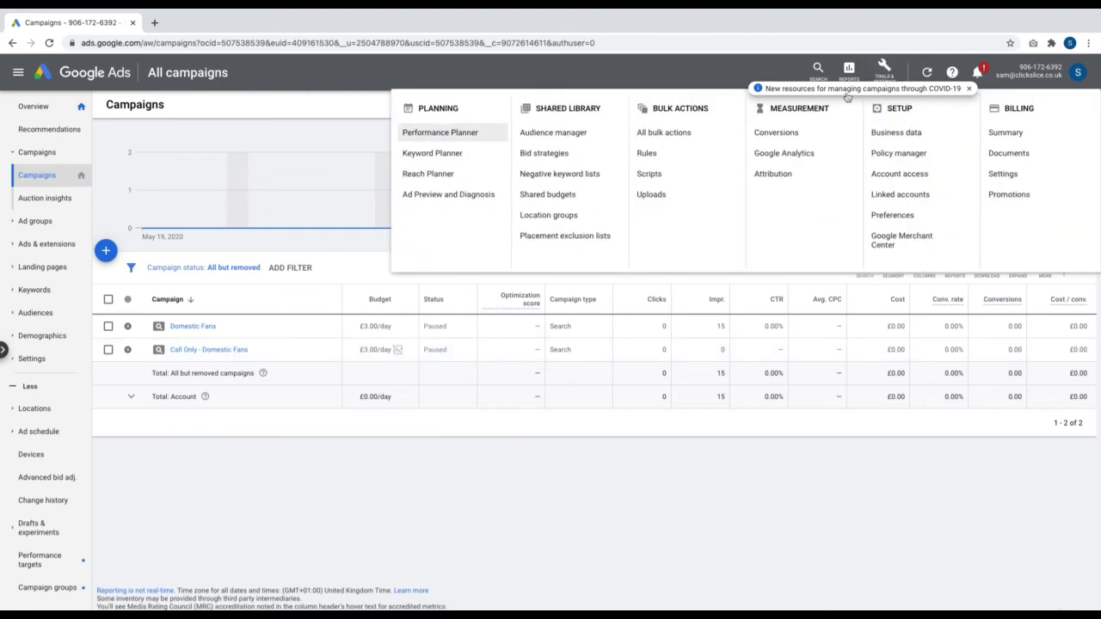
left_click(777, 133)
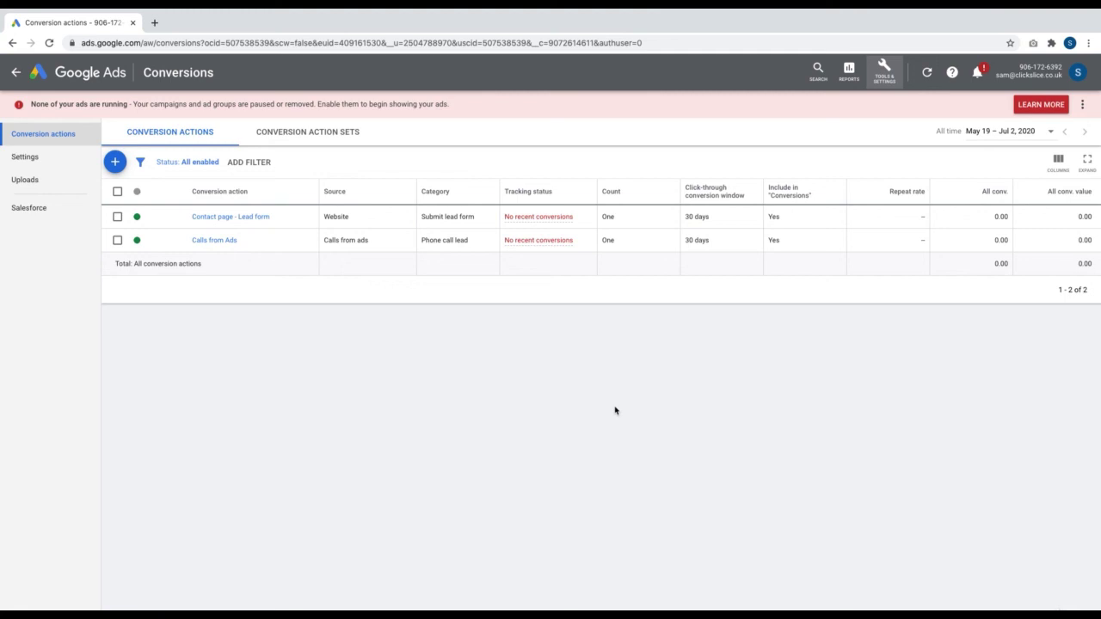
left_click(15, 74)
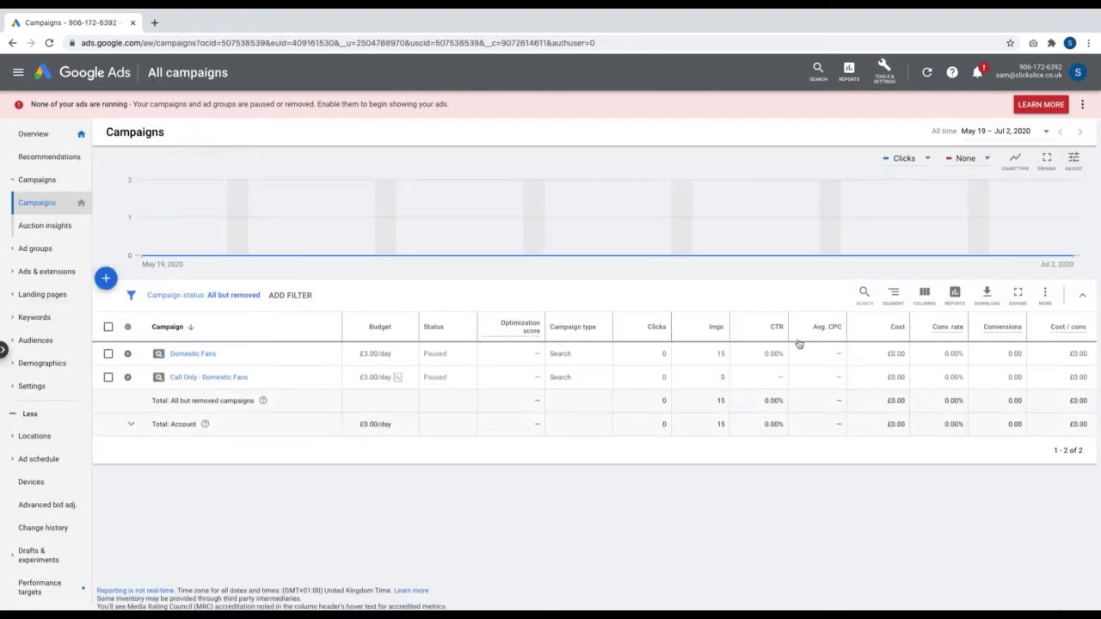
Segment the campaigns table by conversion action
left_click(896, 299)
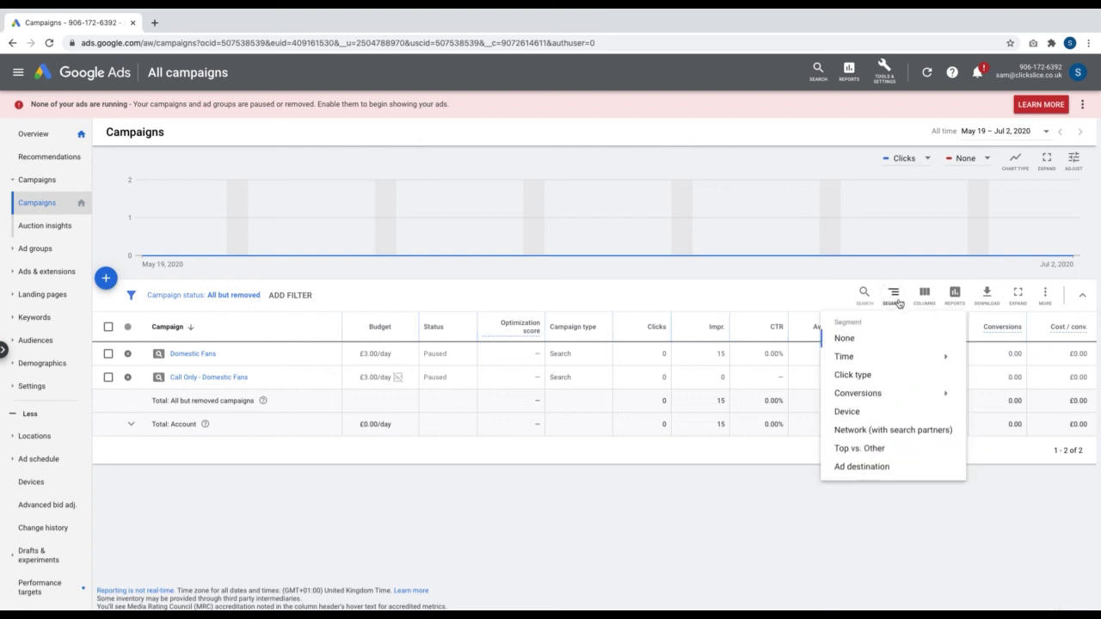
mouse_move(912, 398)
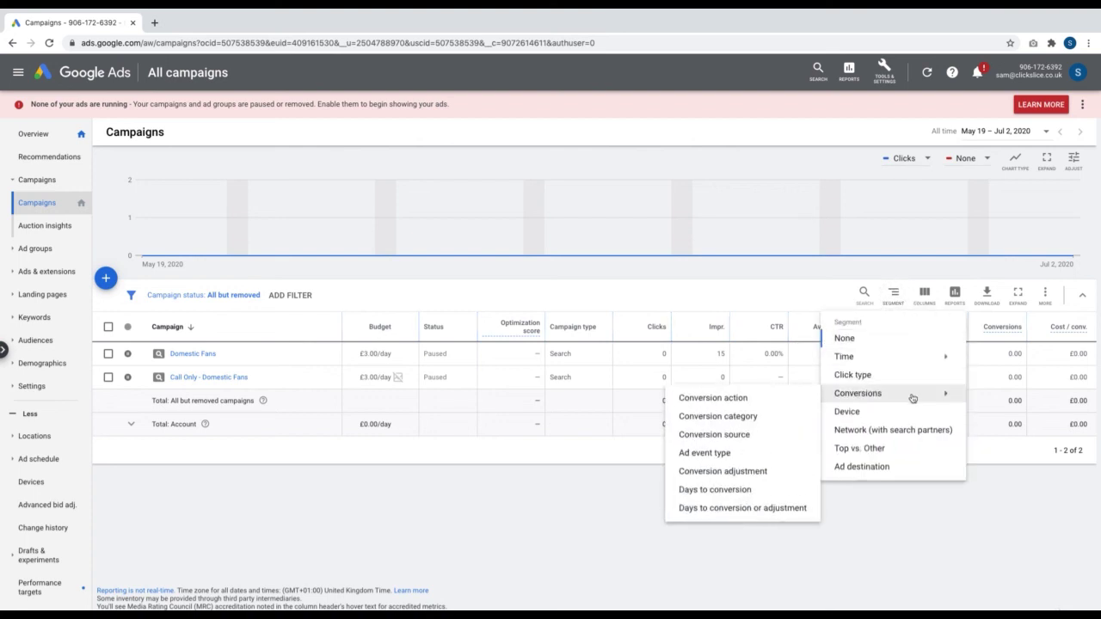
left_click(795, 400)
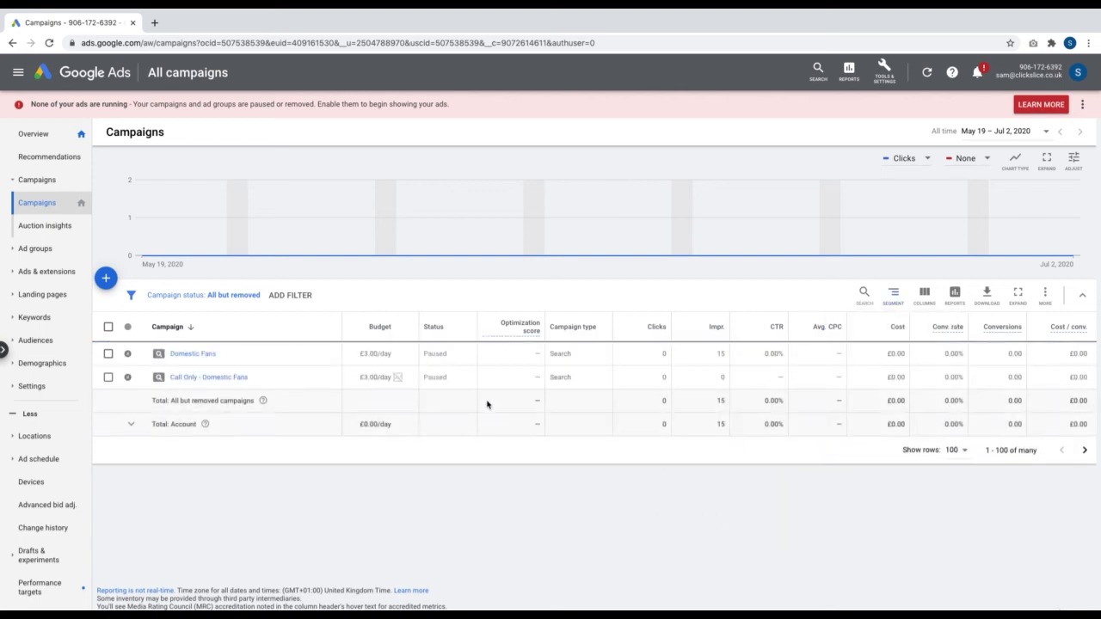